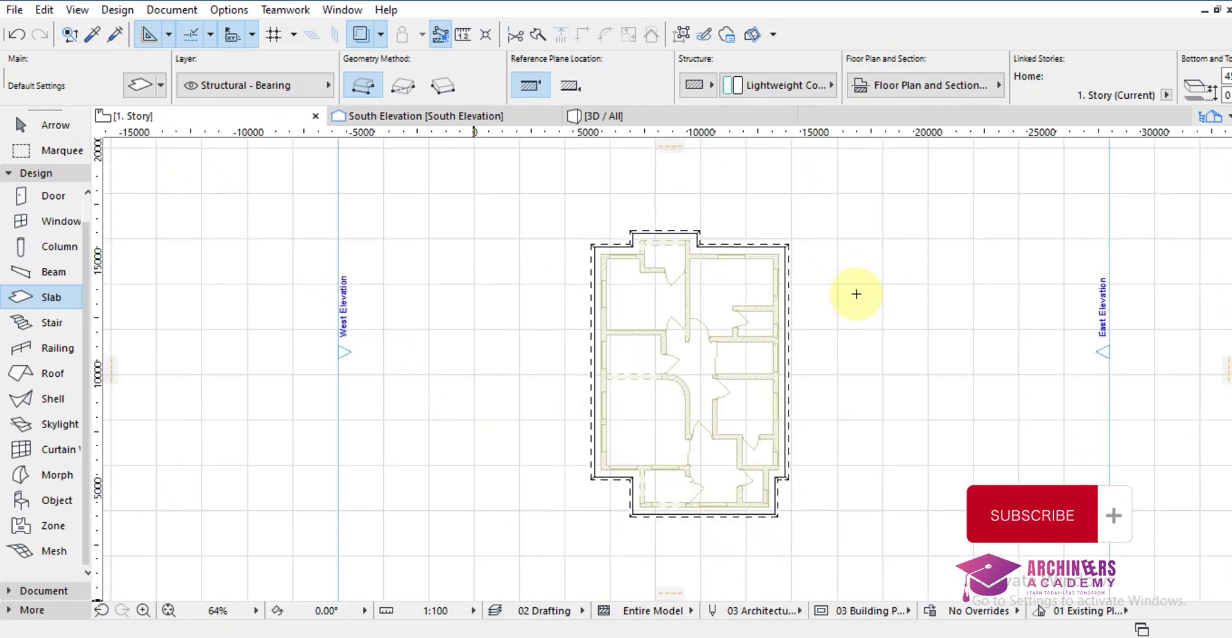
- Set the Roof tool defaults to a 35° pitch and an eaves overhang offset of 0
{"action": "scroll", "coordinate": [840, 315], "scroll_direction": "up", "scroll_amount": 2}
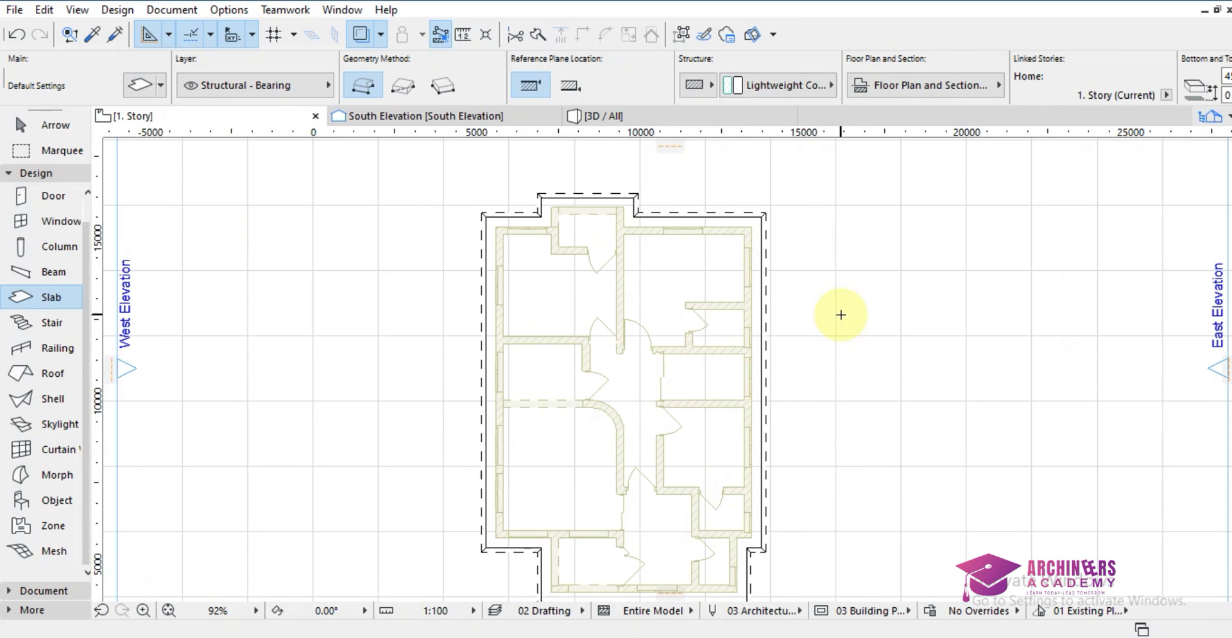
{"action": "scroll", "coordinate": [841, 315], "scroll_direction": "down", "scroll_amount": 2}
{"action": "scroll", "coordinate": [813, 359], "scroll_direction": "up", "scroll_amount": 2}
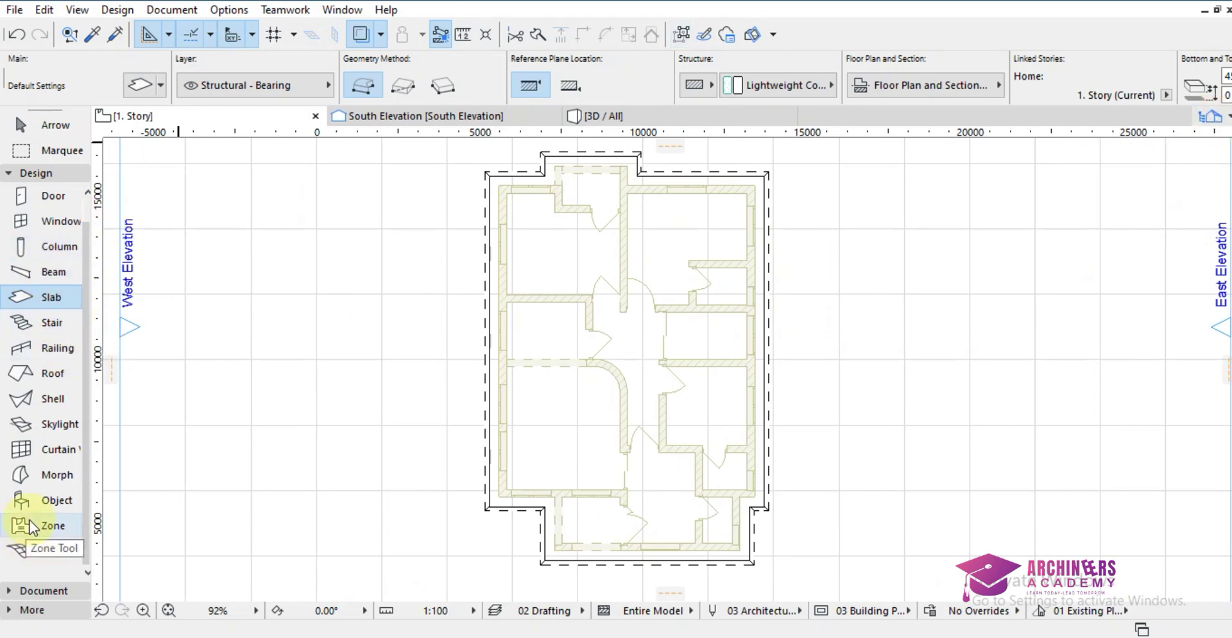
{"action": "left_click", "coordinate": [39, 373]}
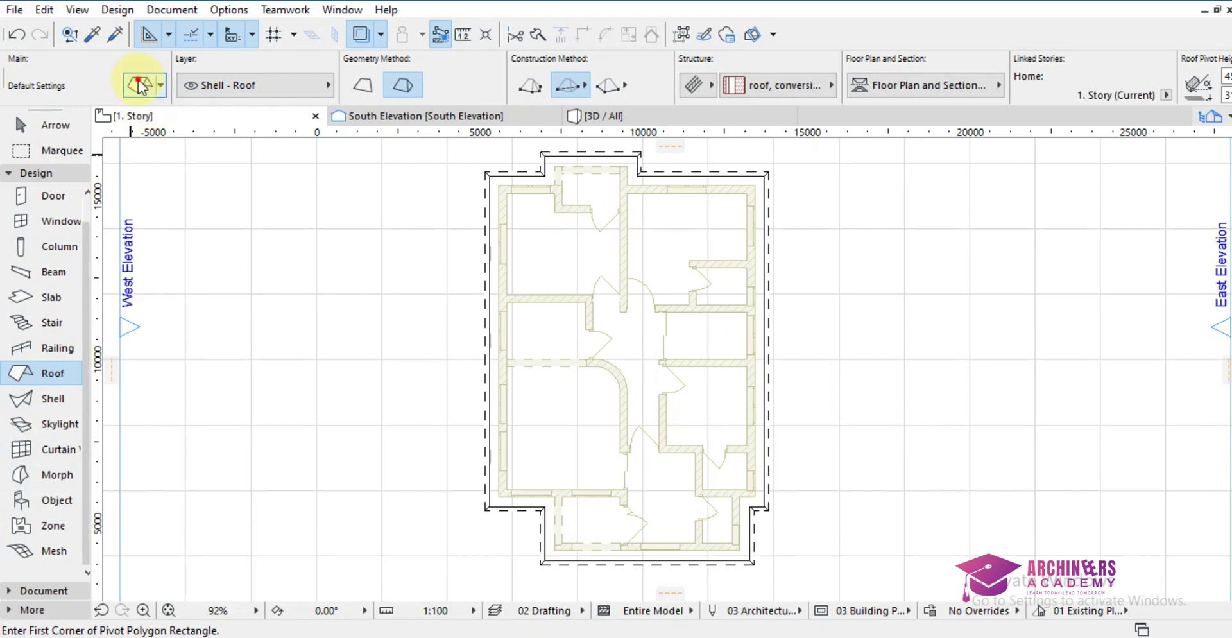
{"action": "left_click", "coordinate": [140, 85]}
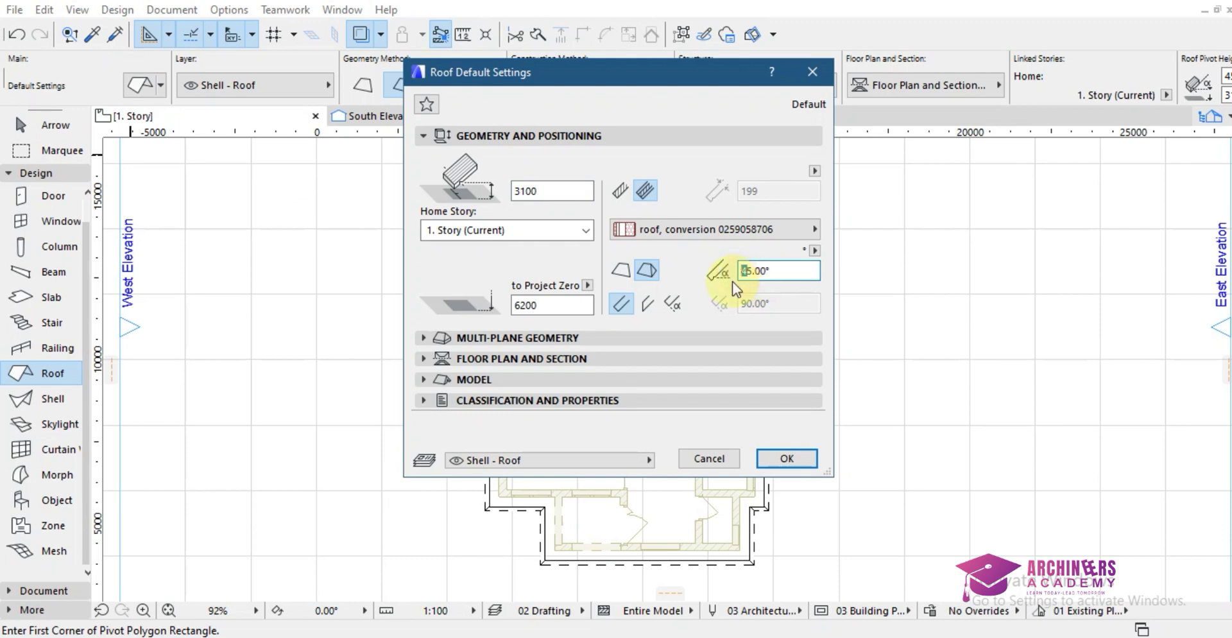
{"action": "type", "text": "3"}
{"action": "left_click", "coordinate": [509, 344]}
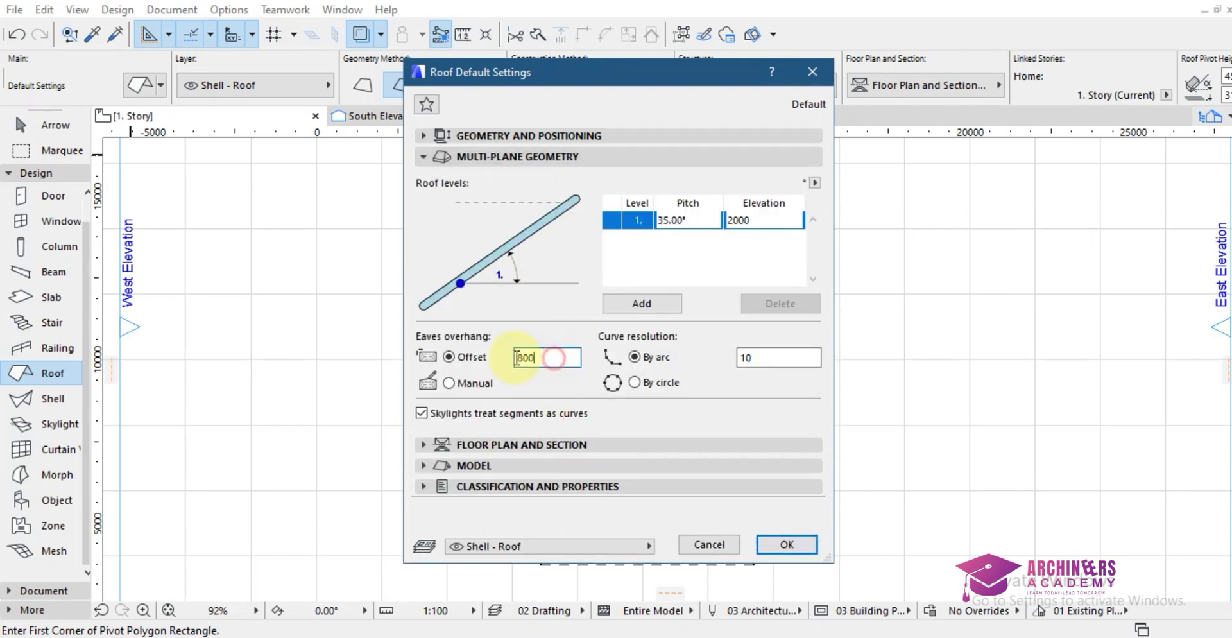
{"action": "type", "text": "0"}
- Set the default roof's edge and bottom surfaces to Paint-01 and accept the roof settings
{"action": "left_click", "coordinate": [494, 463]}
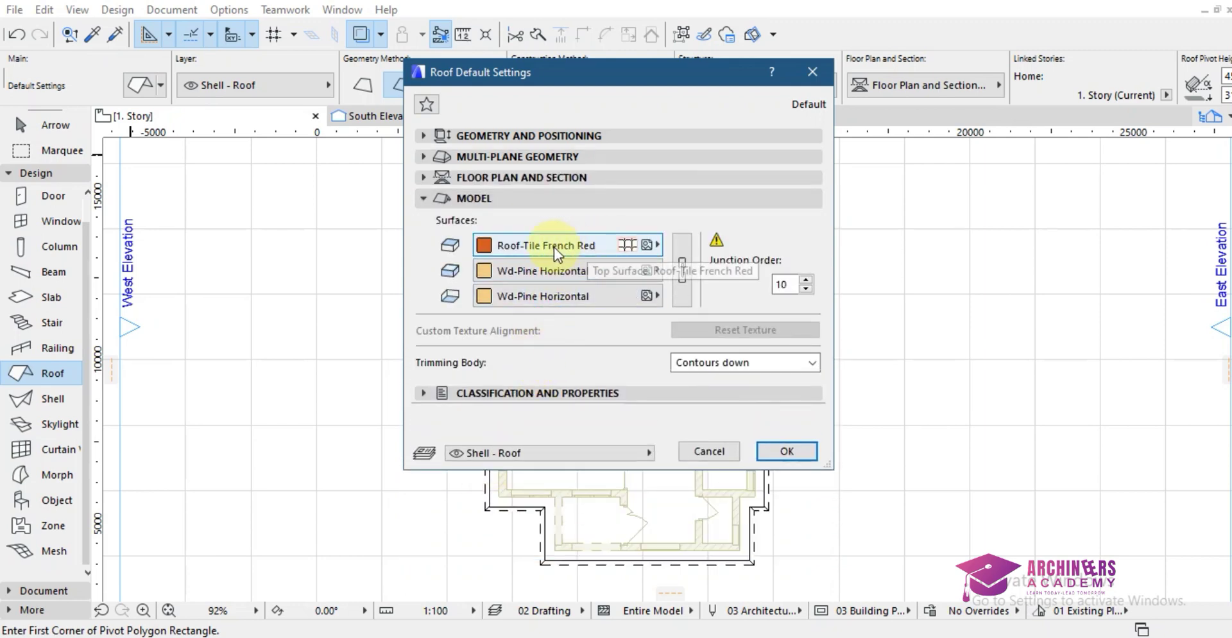
{"action": "left_click", "coordinate": [656, 270]}
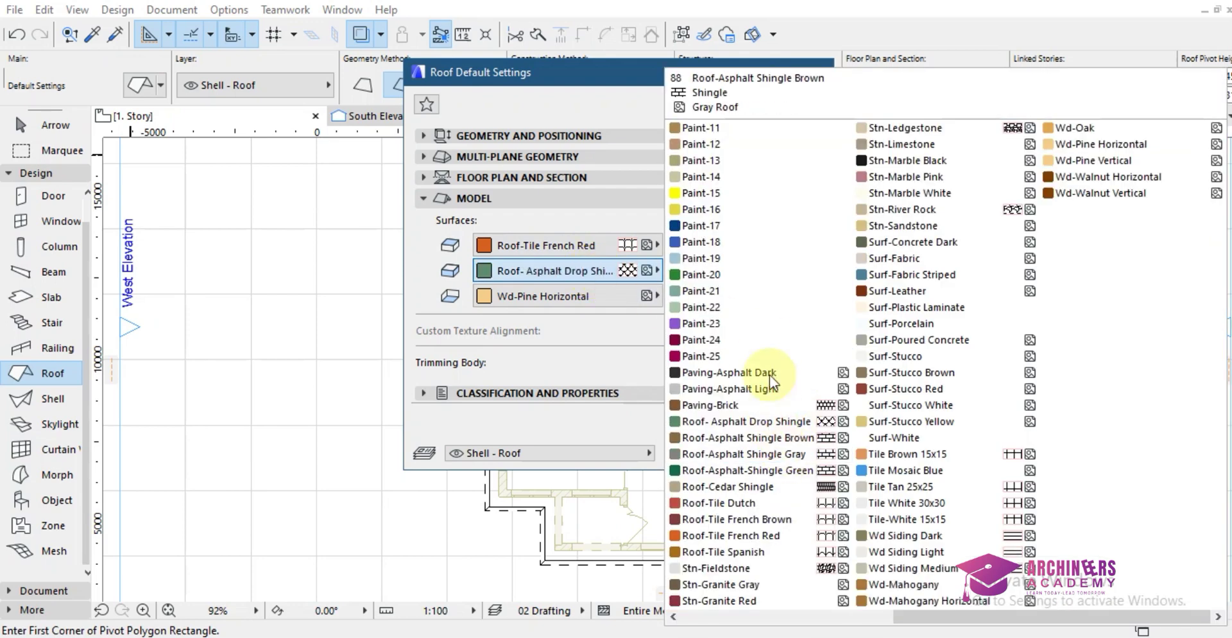
{"action": "scroll", "coordinate": [766, 307], "scroll_direction": "left", "scroll_amount": 5}
{"action": "left_click", "coordinate": [828, 446]}
{"action": "left_click", "coordinate": [636, 299]}
{"action": "scroll", "coordinate": [791, 438], "scroll_direction": "left", "scroll_amount": 5}
{"action": "left_click", "coordinate": [863, 454]}
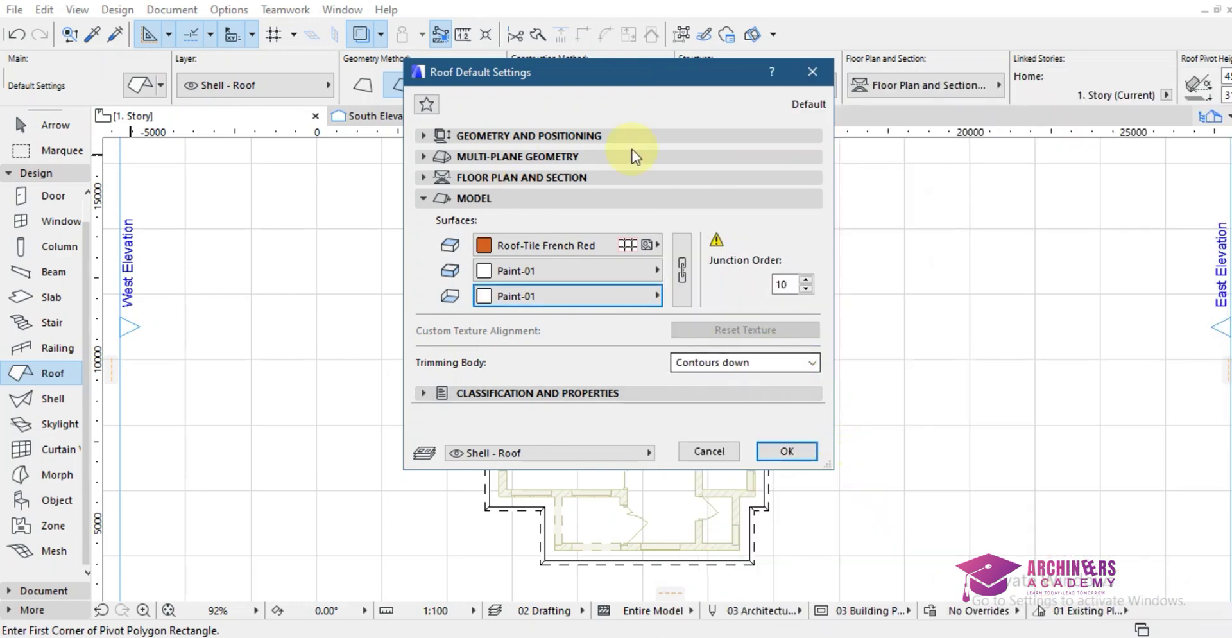
{"action": "left_click", "coordinate": [549, 134]}
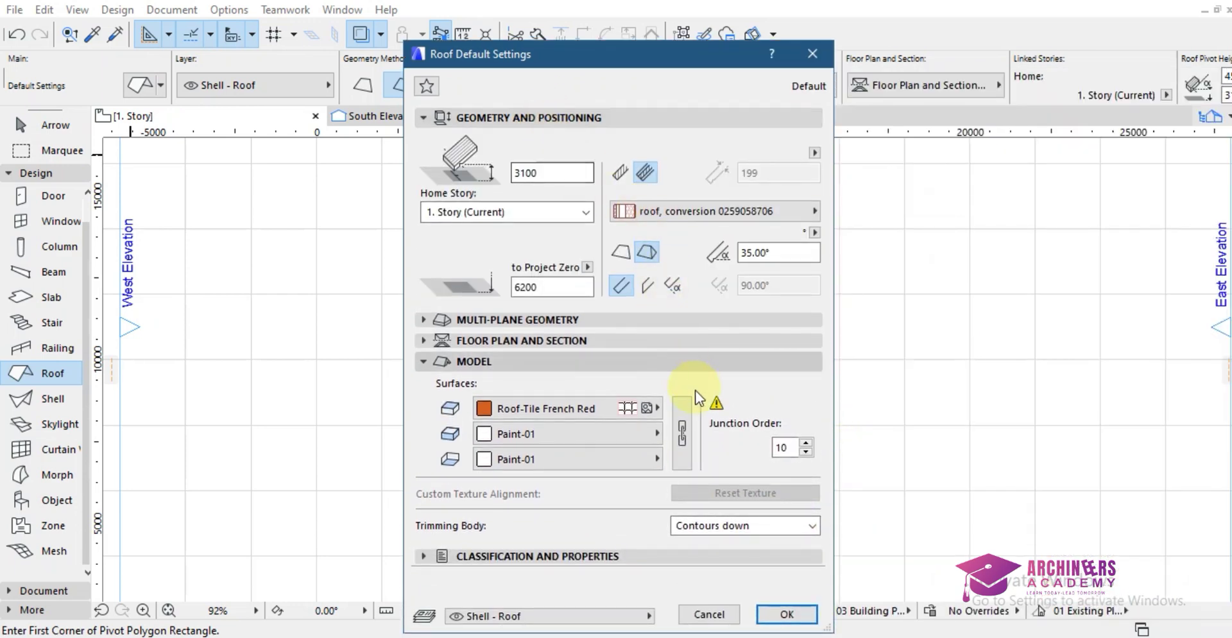
{"action": "left_click", "coordinate": [784, 614]}
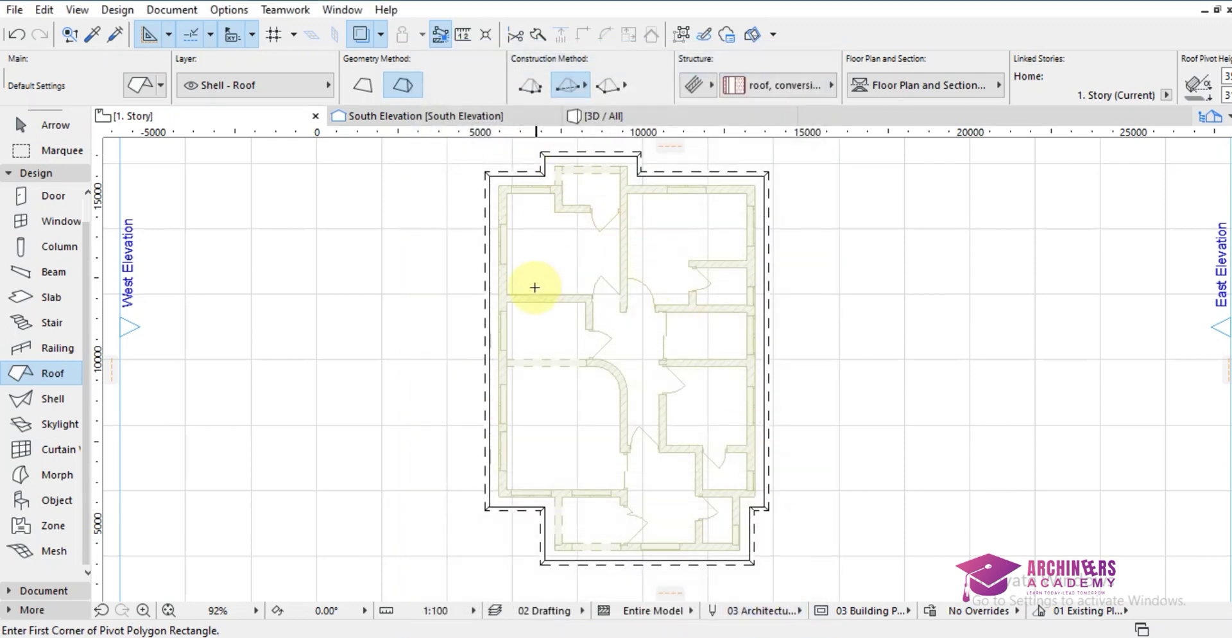
- Start a multi-plane roof with a polygonal pivot outline, tracing the slab's outer edge from the plan's upper-left corner around the upper projection
{"action": "scroll", "coordinate": [519, 169], "scroll_direction": "down", "scroll_amount": 3}
{"action": "scroll", "coordinate": [519, 168], "scroll_direction": "up", "scroll_amount": 3}
{"action": "scroll", "coordinate": [516, 244], "scroll_direction": "up", "scroll_amount": 3}
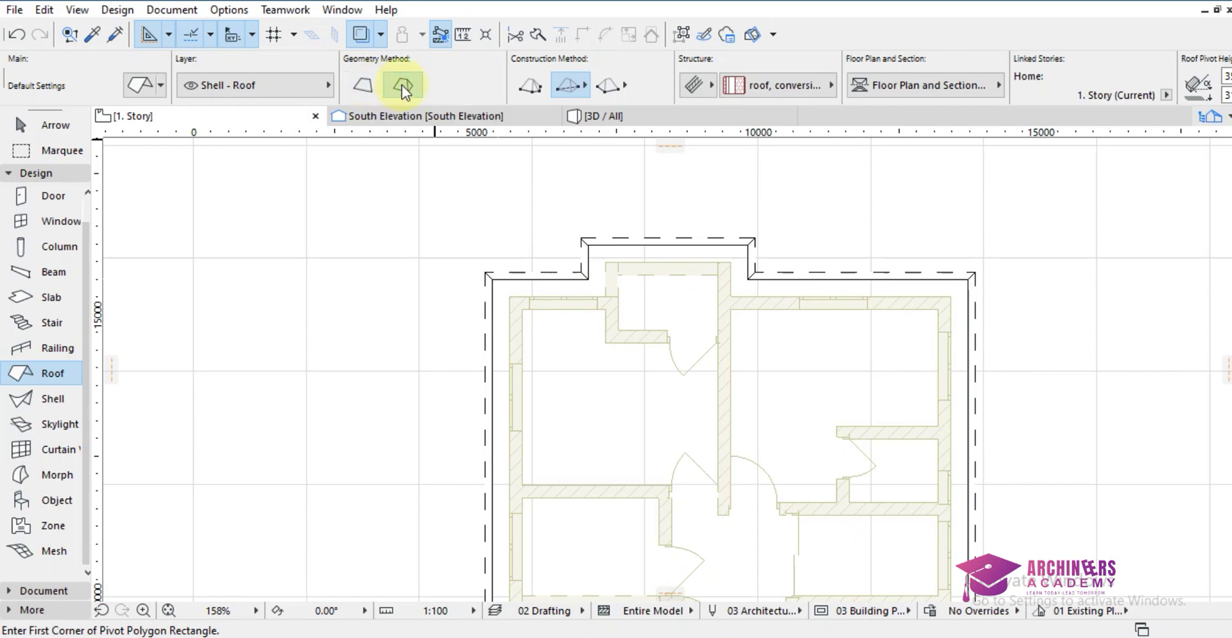
{"action": "scroll", "coordinate": [498, 273], "scroll_direction": "up", "scroll_amount": 3}
{"action": "left_click", "coordinate": [489, 259]}
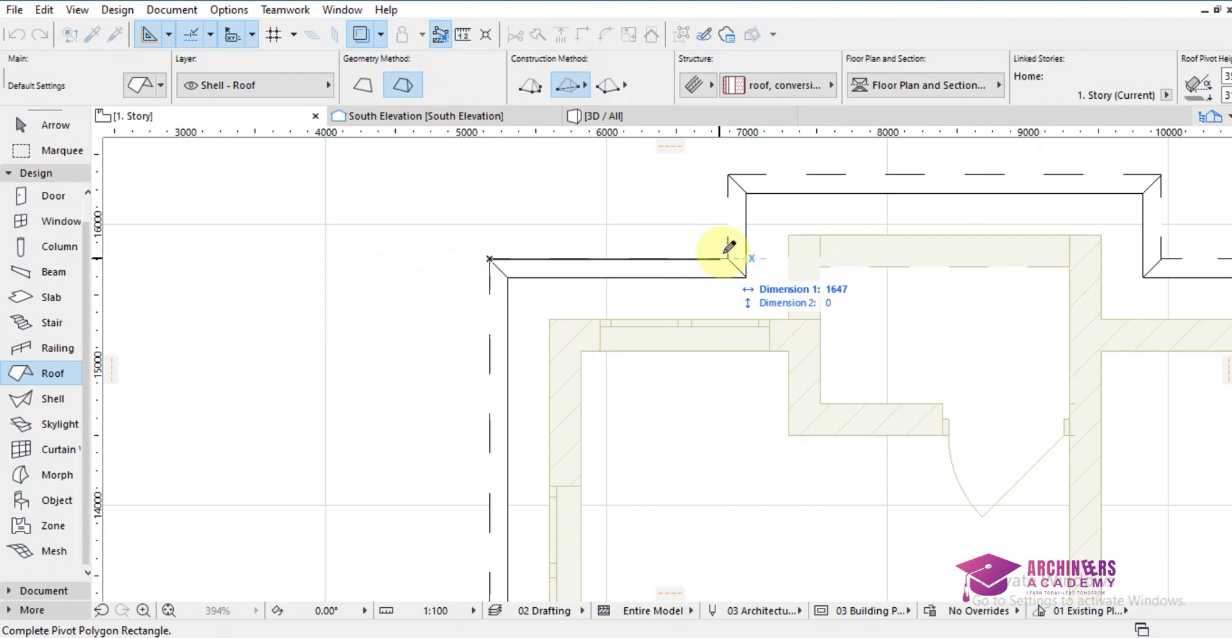
{"action": "left_click", "coordinate": [534, 87]}
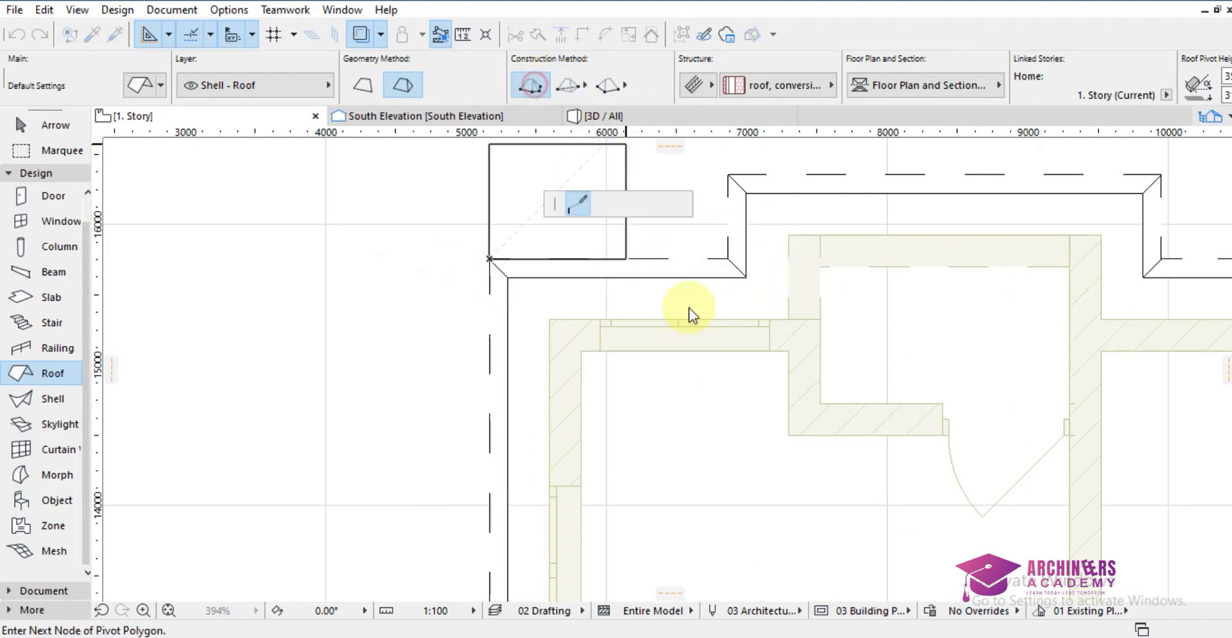
{"action": "left_click", "coordinate": [728, 258]}
{"action": "left_click", "coordinate": [729, 173]}
{"action": "scroll", "coordinate": [448, 275], "scroll_direction": "down", "scroll_amount": 3}
{"action": "scroll", "coordinate": [784, 253], "scroll_direction": "up", "scroll_amount": 3}
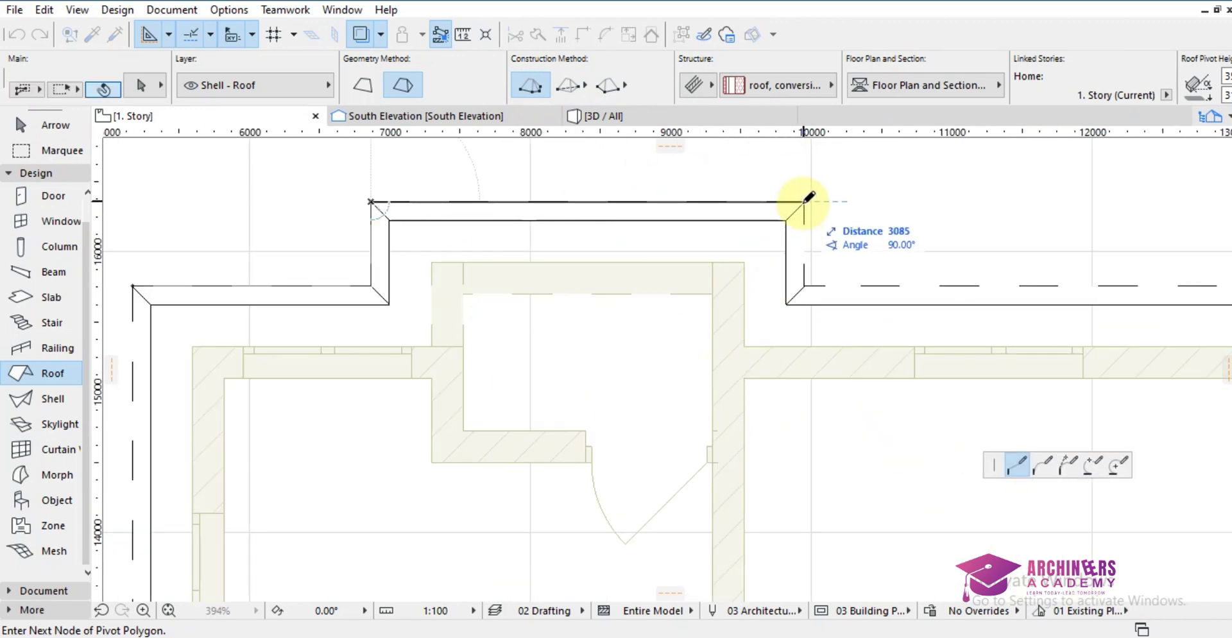
{"action": "scroll", "coordinate": [805, 199], "scroll_direction": "up", "scroll_amount": 2}
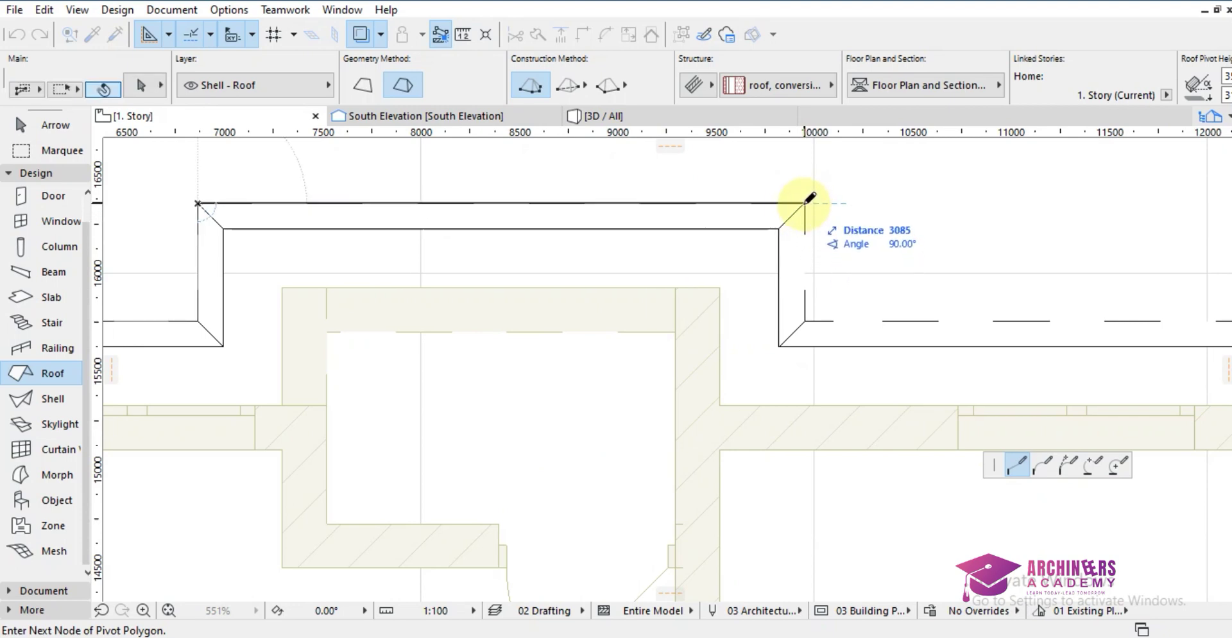
{"action": "left_click", "coordinate": [807, 202]}
- Continue the roof's pivot outline down the plan's right side and around the stepped lower-right corner
{"action": "scroll", "coordinate": [632, 302], "scroll_direction": "down", "scroll_amount": 5}
{"action": "scroll", "coordinate": [998, 302], "scroll_direction": "up", "scroll_amount": 4}
{"action": "left_click", "coordinate": [1024, 299]}
{"action": "scroll", "coordinate": [1023, 242], "scroll_direction": "down", "scroll_amount": 6}
{"action": "scroll", "coordinate": [1023, 413], "scroll_direction": "up", "scroll_amount": 3}
{"action": "scroll", "coordinate": [1024, 313], "scroll_direction": "up", "scroll_amount": 6}
{"action": "left_click", "coordinate": [1029, 315]}
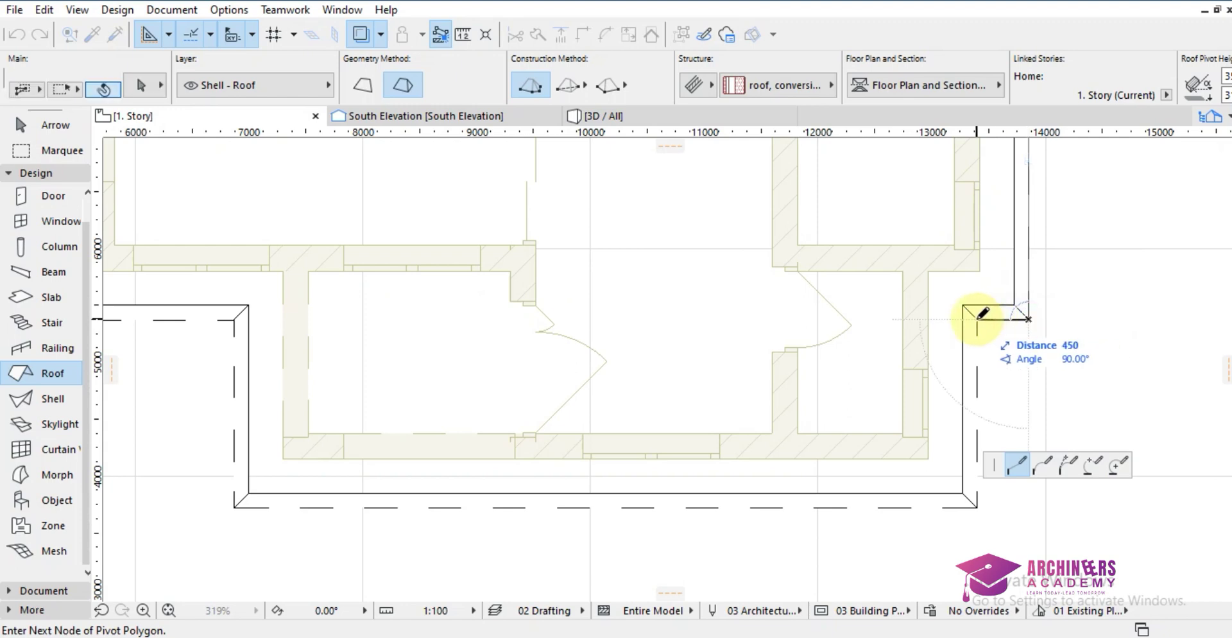
{"action": "left_click", "coordinate": [977, 319]}
{"action": "left_click", "coordinate": [977, 504]}
- Trace the roof outline along the lower projection and left side, close it at the starting corner, and keep the created roof
{"action": "scroll", "coordinate": [977, 503], "scroll_direction": "down", "scroll_amount": 3}
{"action": "scroll", "coordinate": [629, 507], "scroll_direction": "up", "scroll_amount": 7}
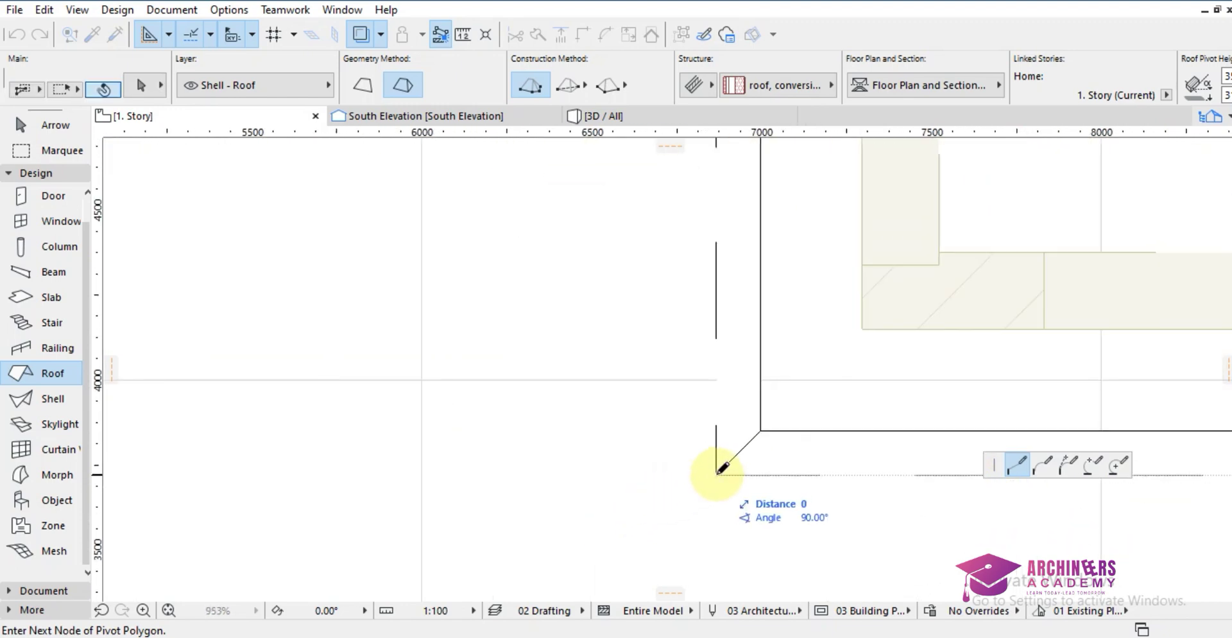
{"action": "left_click", "coordinate": [717, 475]}
{"action": "scroll", "coordinate": [716, 474], "scroll_direction": "down", "scroll_amount": 4}
{"action": "scroll", "coordinate": [720, 255], "scroll_direction": "up", "scroll_amount": 3}
{"action": "left_click", "coordinate": [728, 278]}
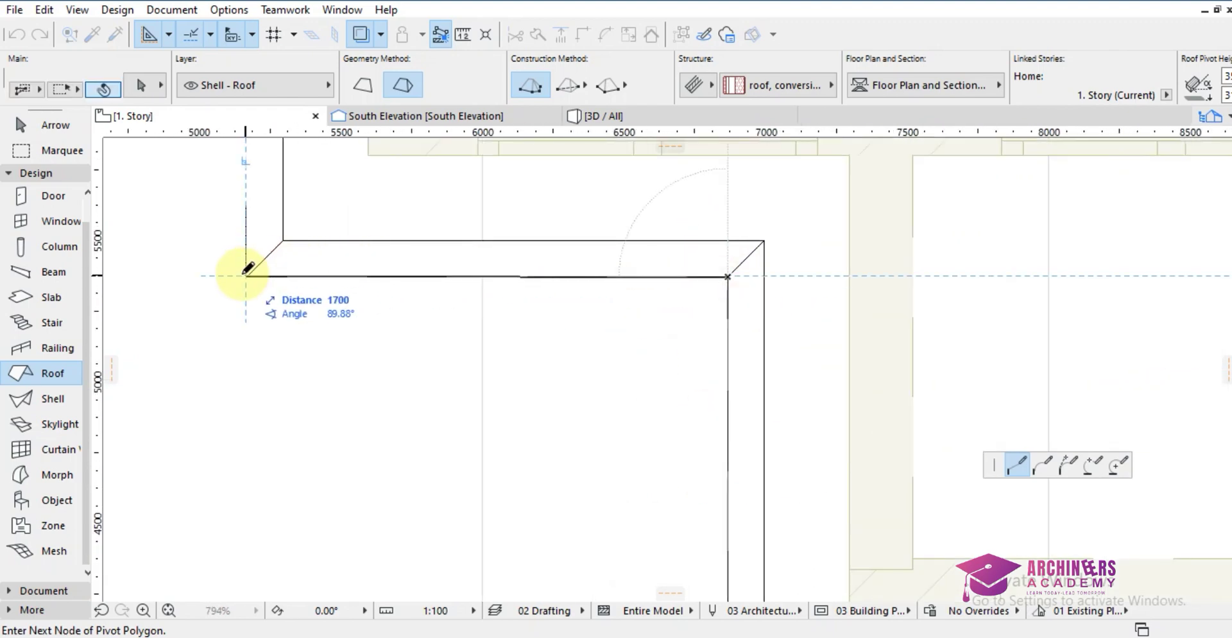
{"action": "scroll", "coordinate": [244, 275], "scroll_direction": "down", "scroll_amount": 8}
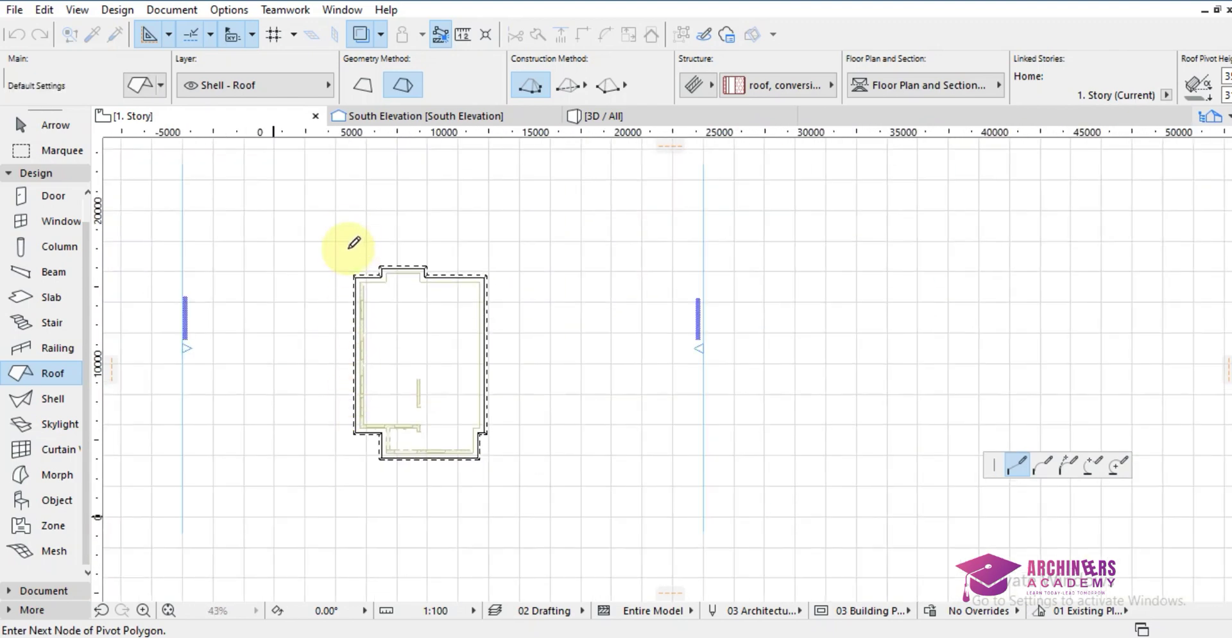
{"action": "scroll", "coordinate": [364, 308], "scroll_direction": "up", "scroll_amount": 4}
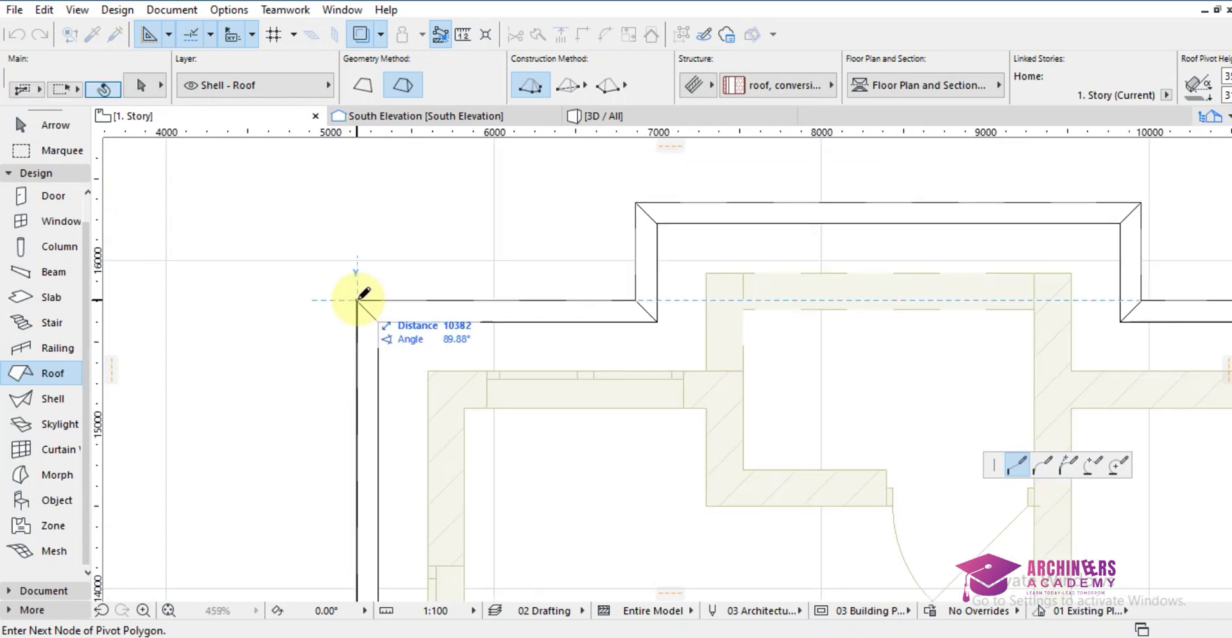
{"action": "left_click", "coordinate": [358, 299]}
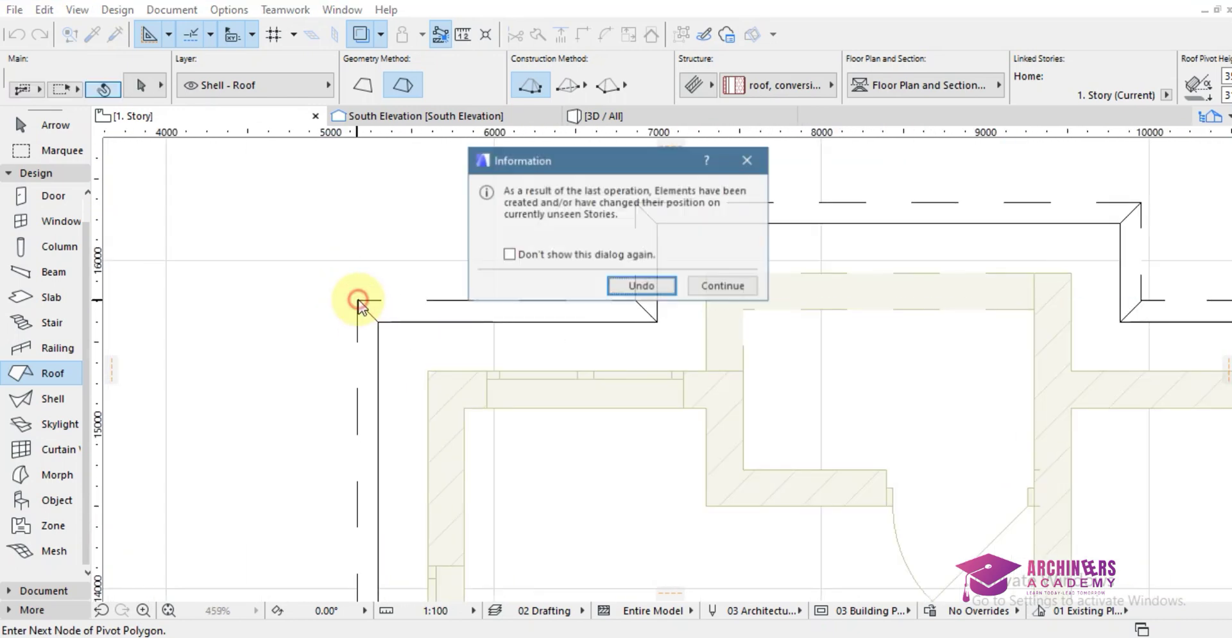
{"action": "left_click", "coordinate": [709, 286]}
- In the South Elevation, move the roof down so its left eaves corner meets the top left corner of the eaves slab's edge
{"action": "scroll", "coordinate": [557, 302], "scroll_direction": "down", "scroll_amount": 2}
{"action": "left_click", "coordinate": [406, 115]}
{"action": "scroll", "coordinate": [707, 443], "scroll_direction": "down", "scroll_amount": 6}
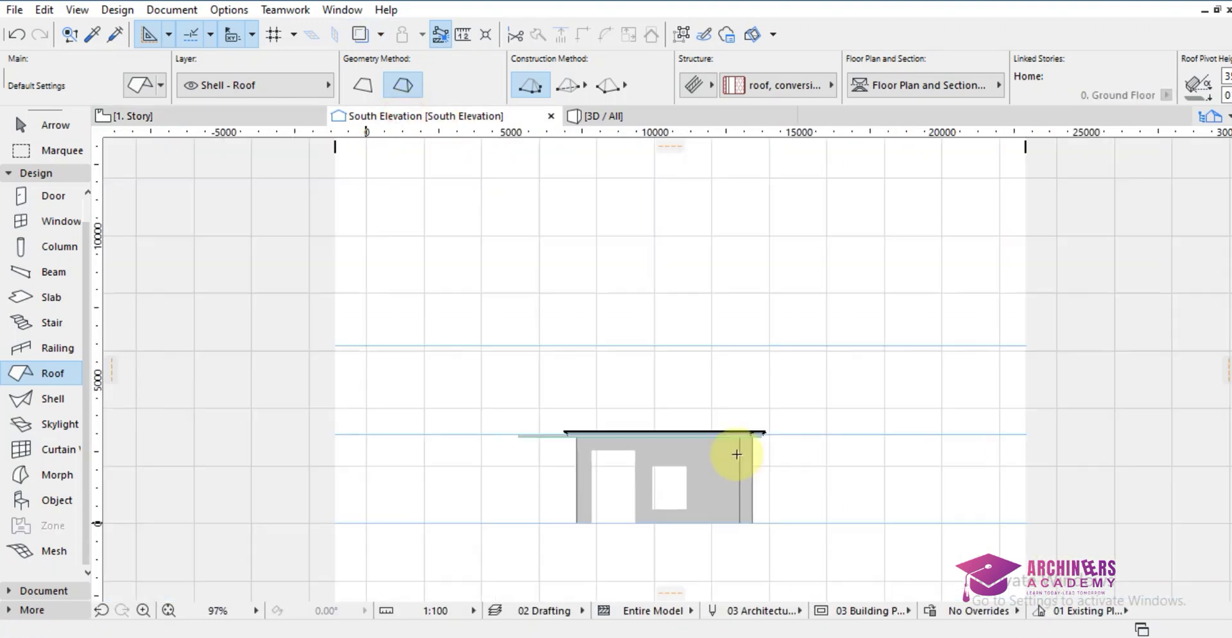
{"action": "scroll", "coordinate": [661, 427], "scroll_direction": "up", "scroll_amount": 3}
{"action": "key", "text": "shift"}
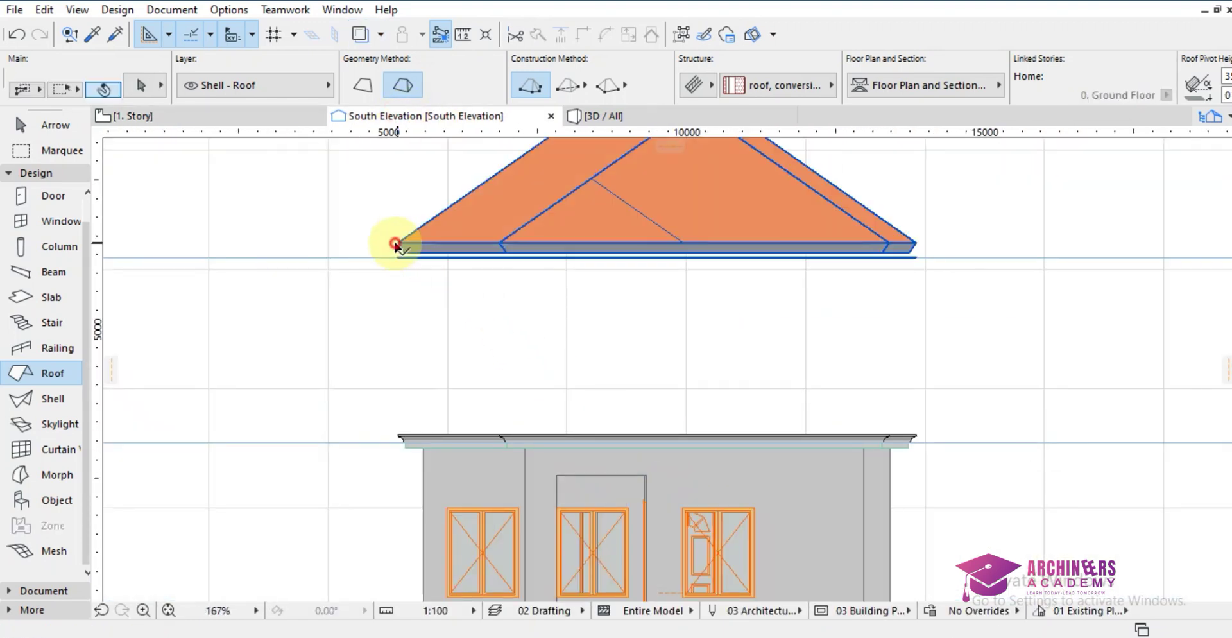
{"action": "left_click", "coordinate": [396, 244], "text": "shift"}
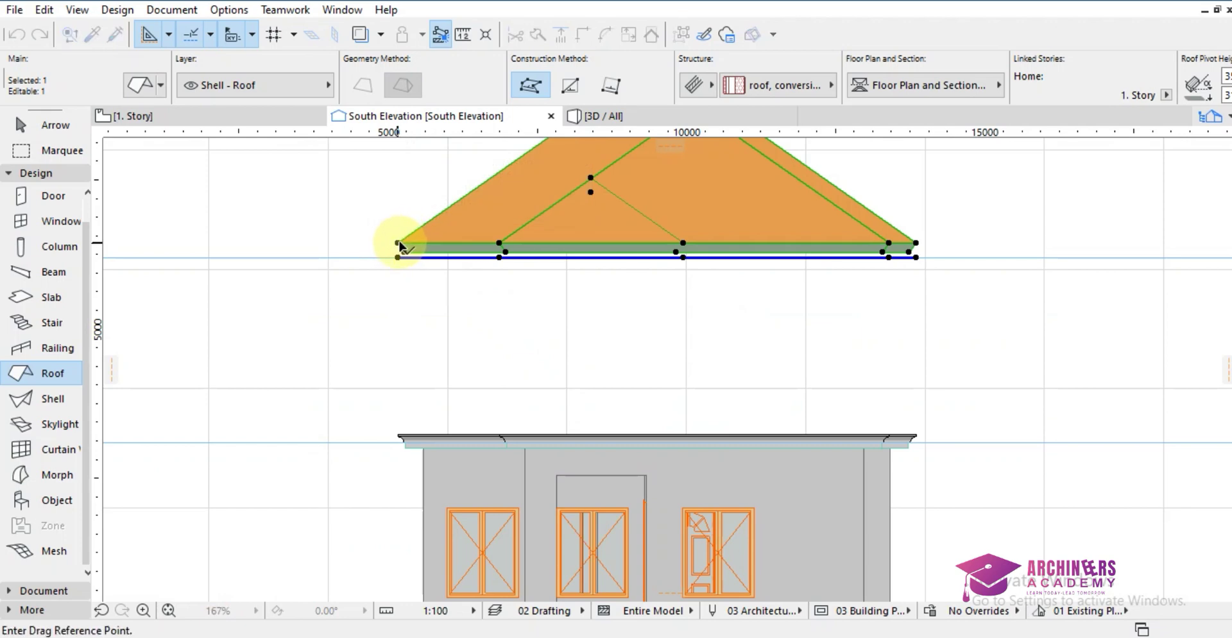
{"action": "left_click", "coordinate": [398, 245]}
{"action": "scroll", "coordinate": [399, 445], "scroll_direction": "up", "scroll_amount": 5}
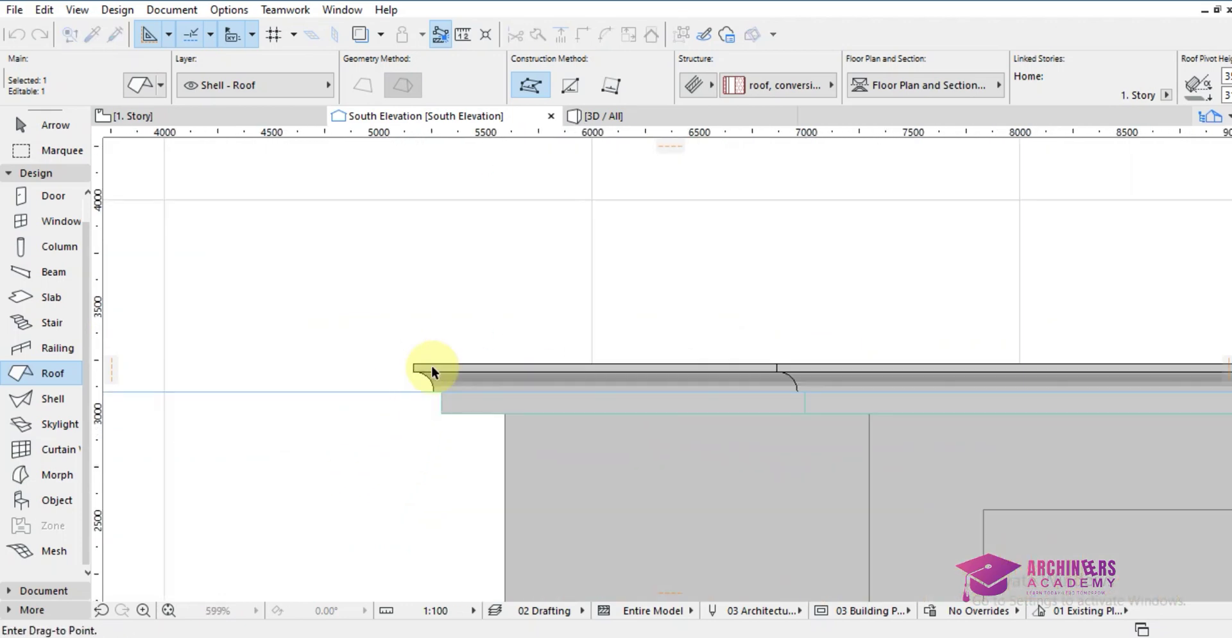
{"action": "left_click", "coordinate": [414, 364]}
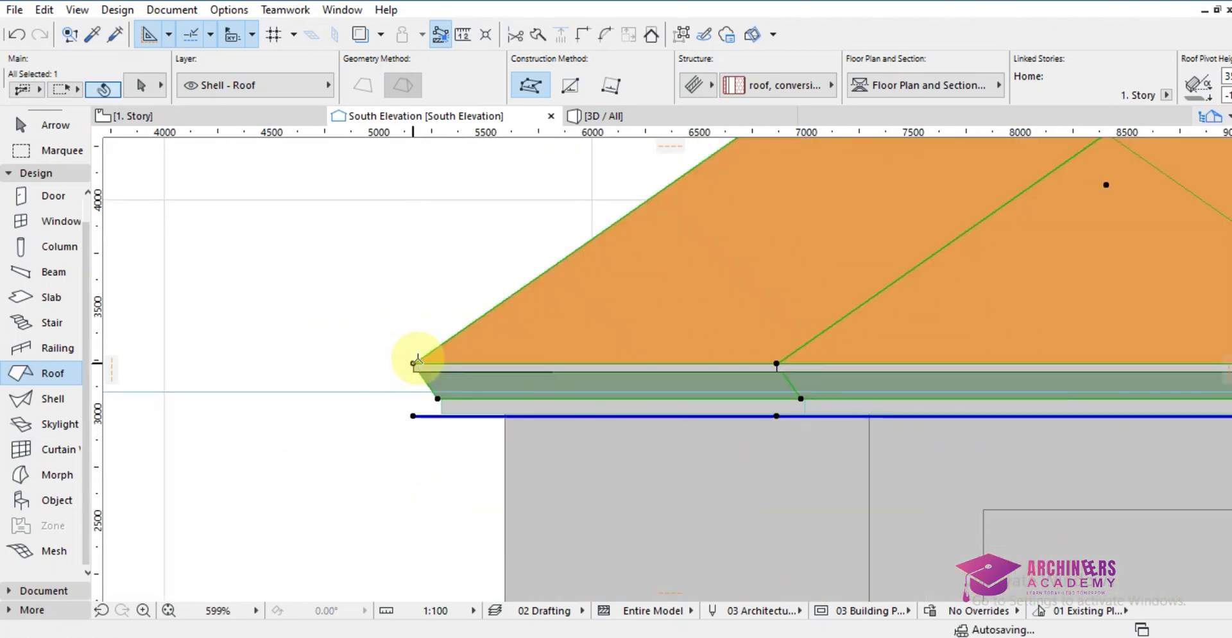
{"action": "key", "text": "Escape"}
- Examine how the roof sits on the building in the elevation and 3D views
{"action": "scroll", "coordinate": [398, 334], "scroll_direction": "down", "scroll_amount": 5}
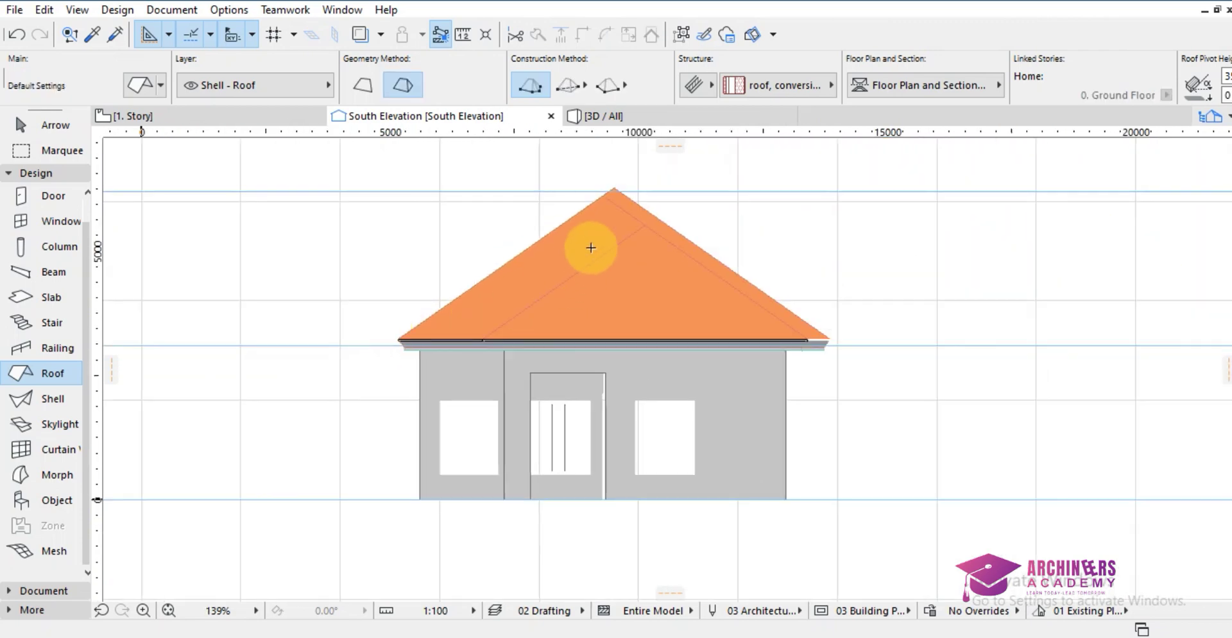
{"action": "scroll", "coordinate": [595, 222], "scroll_direction": "up", "scroll_amount": 2}
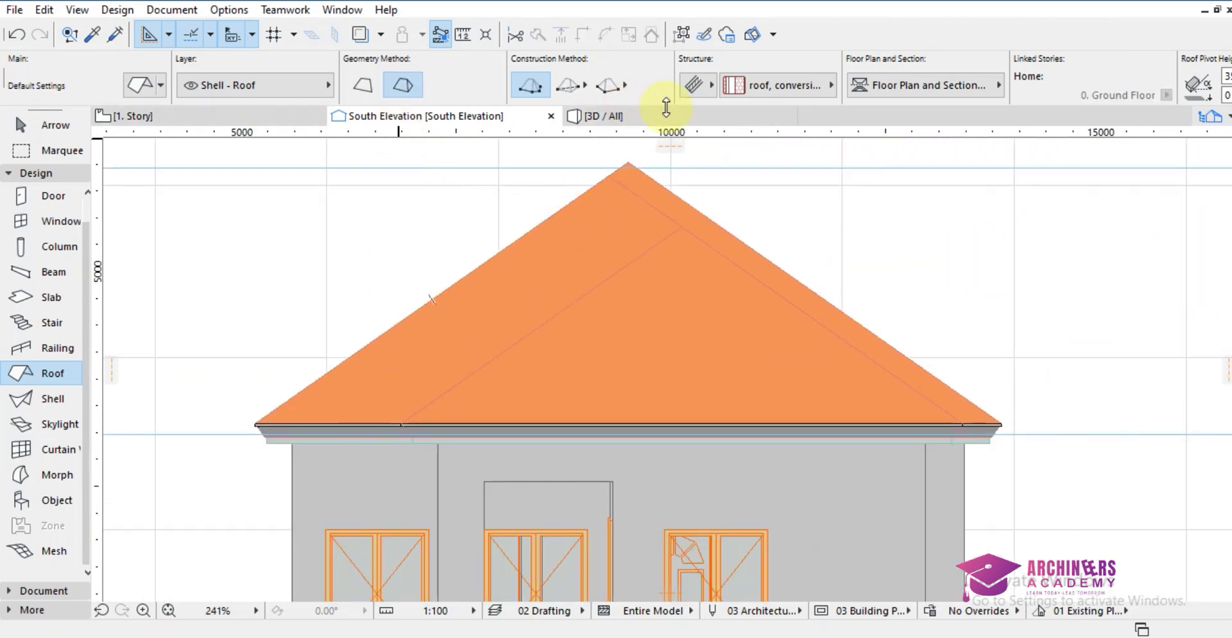
{"action": "left_click", "coordinate": [644, 117]}
{"action": "scroll", "coordinate": [643, 302], "scroll_direction": "up", "scroll_amount": 2}
{"action": "middle_click_drag", "start_coordinate": [644, 302], "coordinate": [569, 259], "text": "shift"}
{"action": "scroll", "coordinate": [741, 360], "scroll_direction": "up", "scroll_amount": 3}
{"action": "scroll", "coordinate": [741, 361], "scroll_direction": "down", "scroll_amount": 3}
{"action": "scroll", "coordinate": [594, 339], "scroll_direction": "up", "scroll_amount": 3}
{"action": "scroll", "coordinate": [594, 338], "scroll_direction": "down", "scroll_amount": 4}
{"action": "middle_click_drag", "start_coordinate": [627, 339], "coordinate": [703, 267], "text": "shift"}
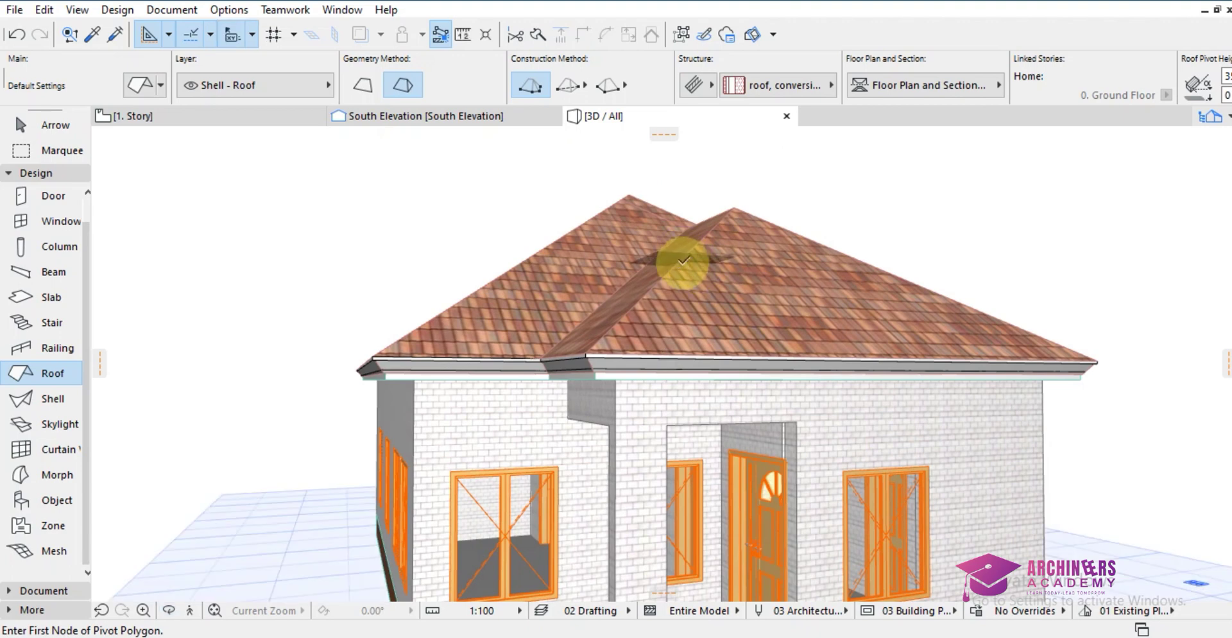
- Select the tiled roof in the 3D view and set its pitch to 45°
{"action": "left_click", "coordinate": [668, 269], "text": "shift"}
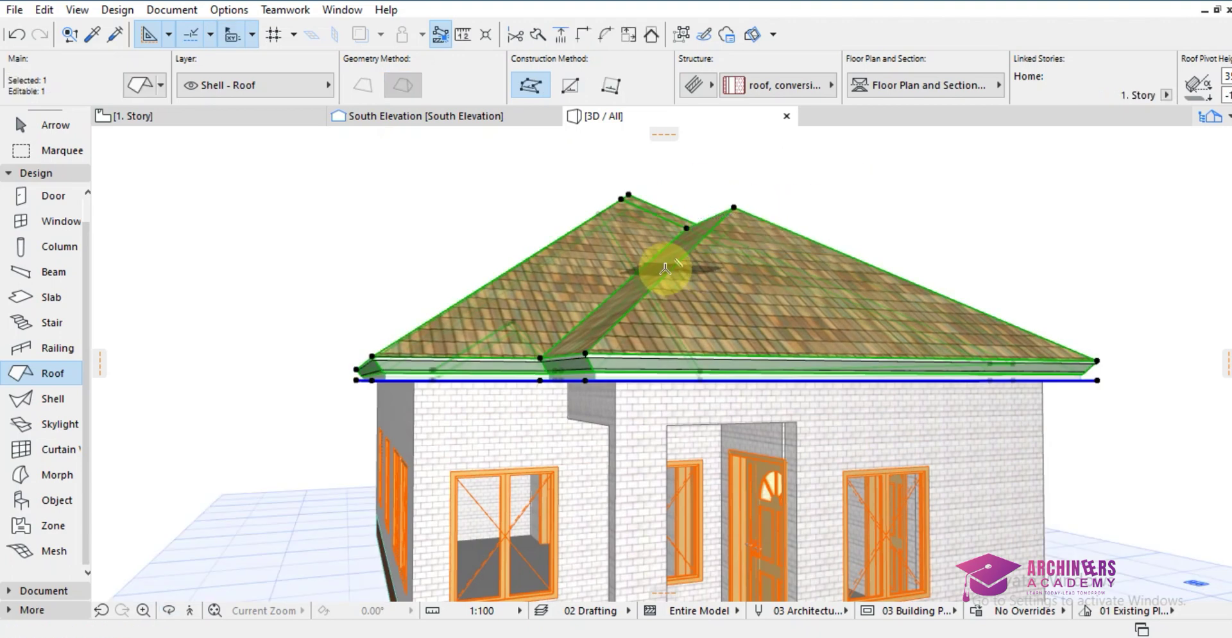
{"action": "scroll", "coordinate": [550, 83], "scroll_direction": "down", "scroll_amount": 3}
{"action": "scroll", "coordinate": [606, 74], "scroll_direction": "down", "scroll_amount": 5}
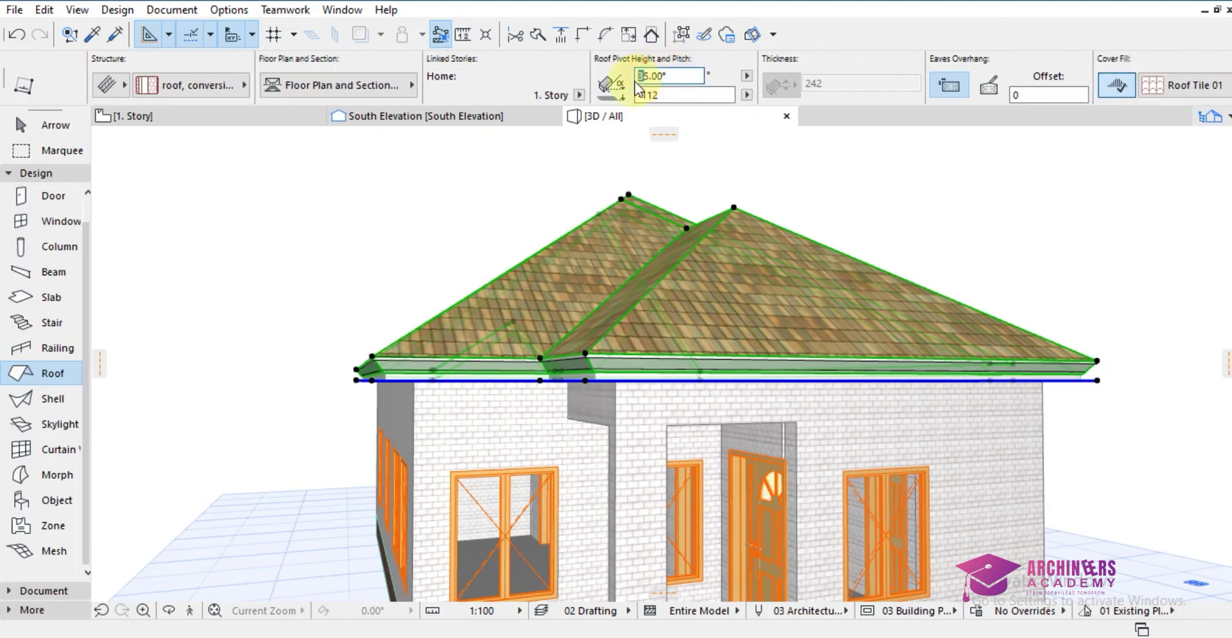
{"action": "key", "text": "Escape"}
{"action": "scroll", "coordinate": [785, 300], "scroll_direction": "down", "scroll_amount": 2}
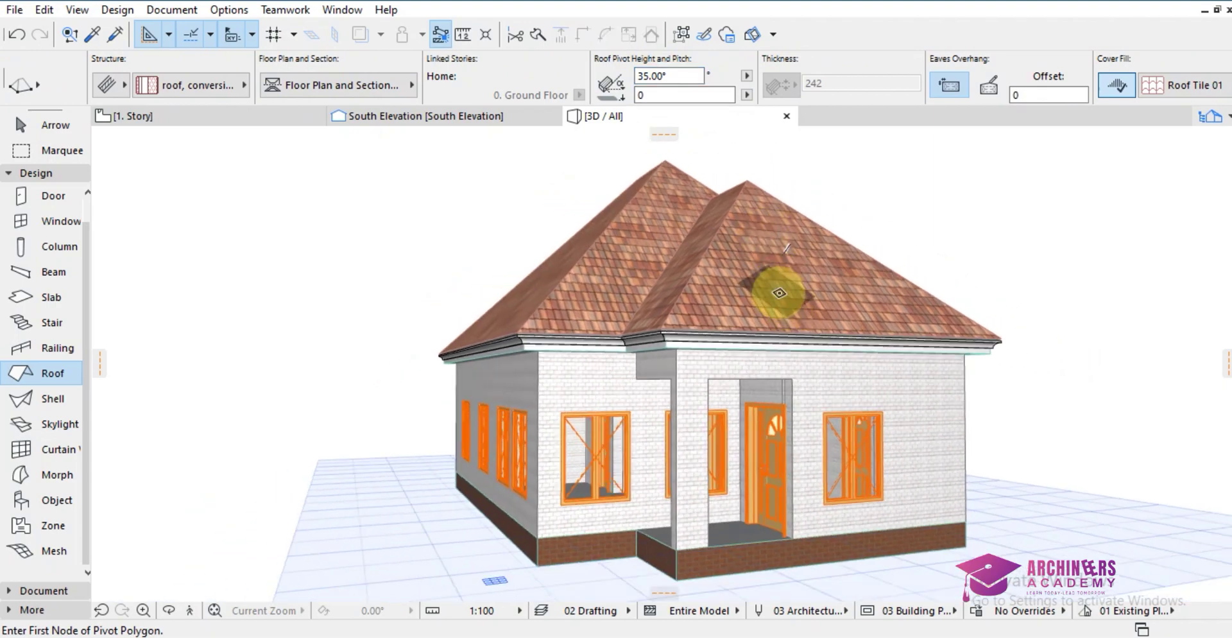
{"action": "scroll", "coordinate": [779, 297], "scroll_direction": "down", "scroll_amount": 2}
{"action": "scroll", "coordinate": [735, 310], "scroll_direction": "up", "scroll_amount": 2}
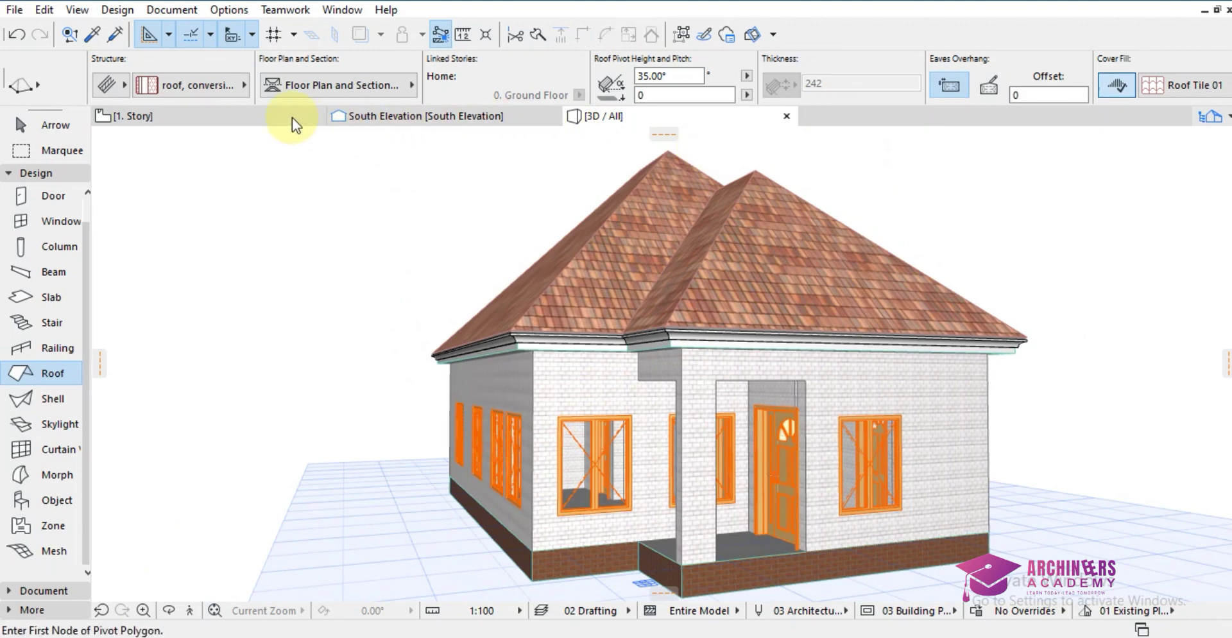
- In the 1. Story floor plan, split the multi-plane roof into single-plane roofs and clear the selection
{"action": "left_click", "coordinate": [220, 122]}
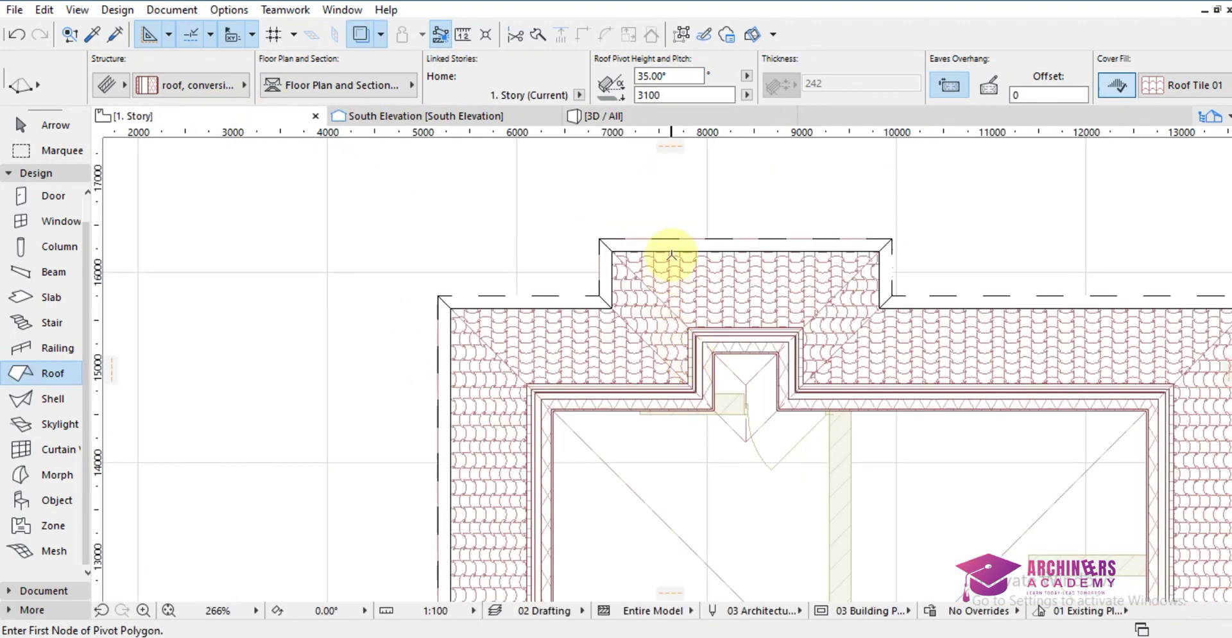
{"action": "scroll", "coordinate": [681, 283], "scroll_direction": "down", "scroll_amount": 3}
{"action": "scroll", "coordinate": [734, 516], "scroll_direction": "up", "scroll_amount": 4}
{"action": "left_click", "coordinate": [710, 354], "text": "shift"}
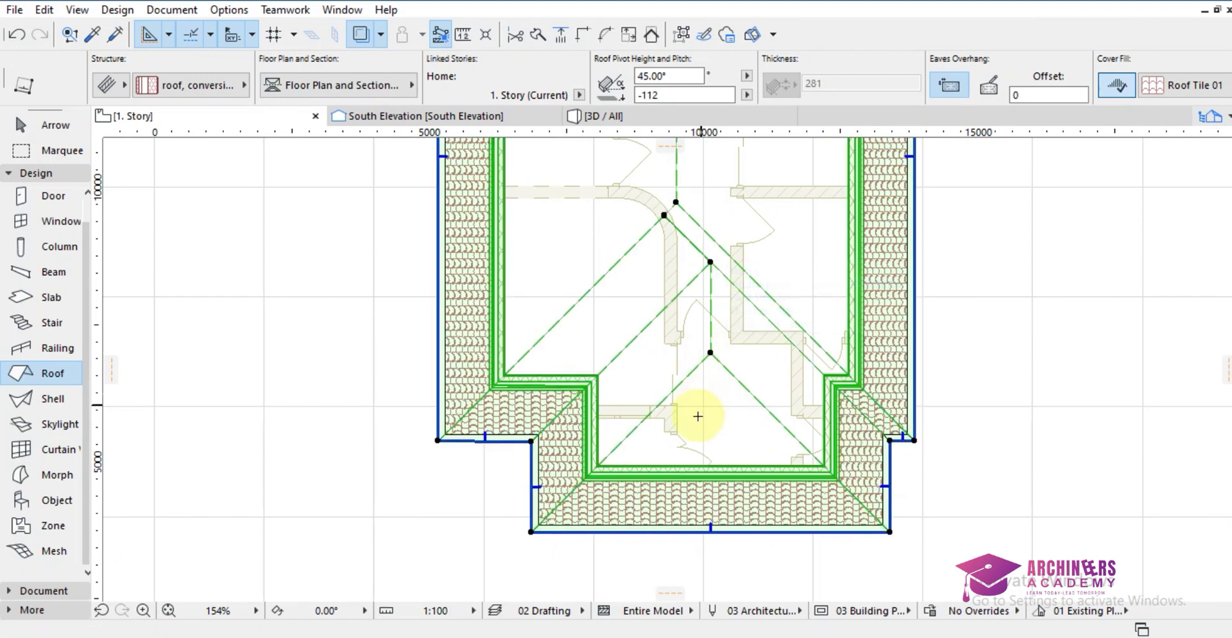
{"action": "scroll", "coordinate": [717, 430], "scroll_direction": "down", "scroll_amount": 4}
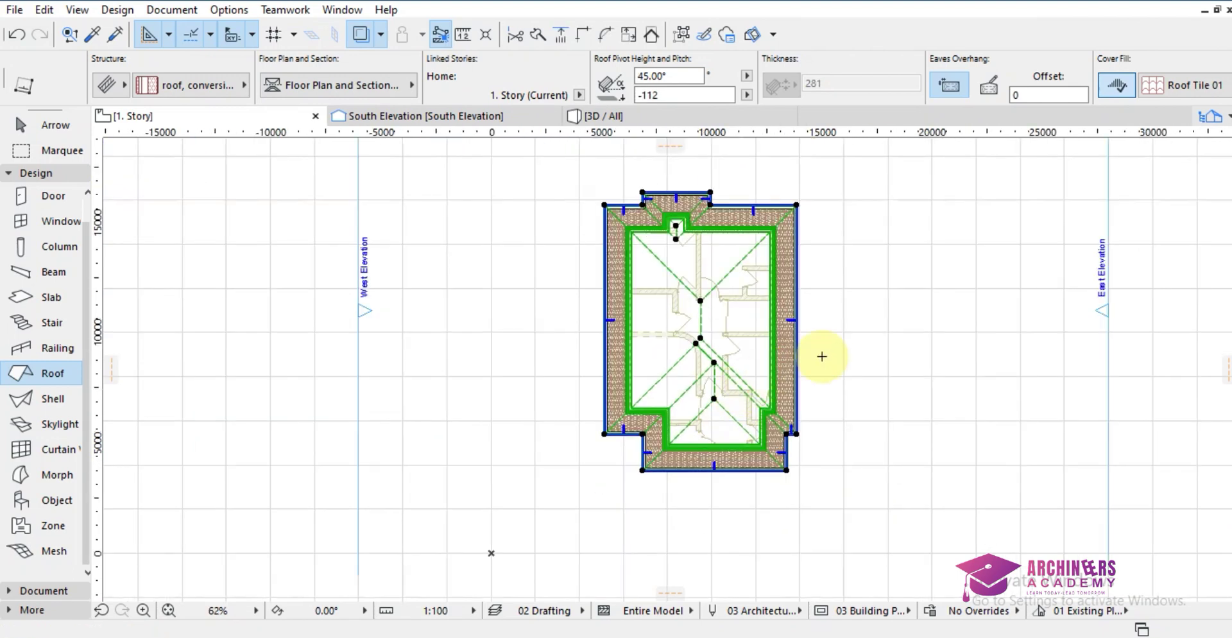
{"action": "scroll", "coordinate": [822, 352], "scroll_direction": "up", "scroll_amount": 1}
{"action": "right_click", "coordinate": [856, 283]}
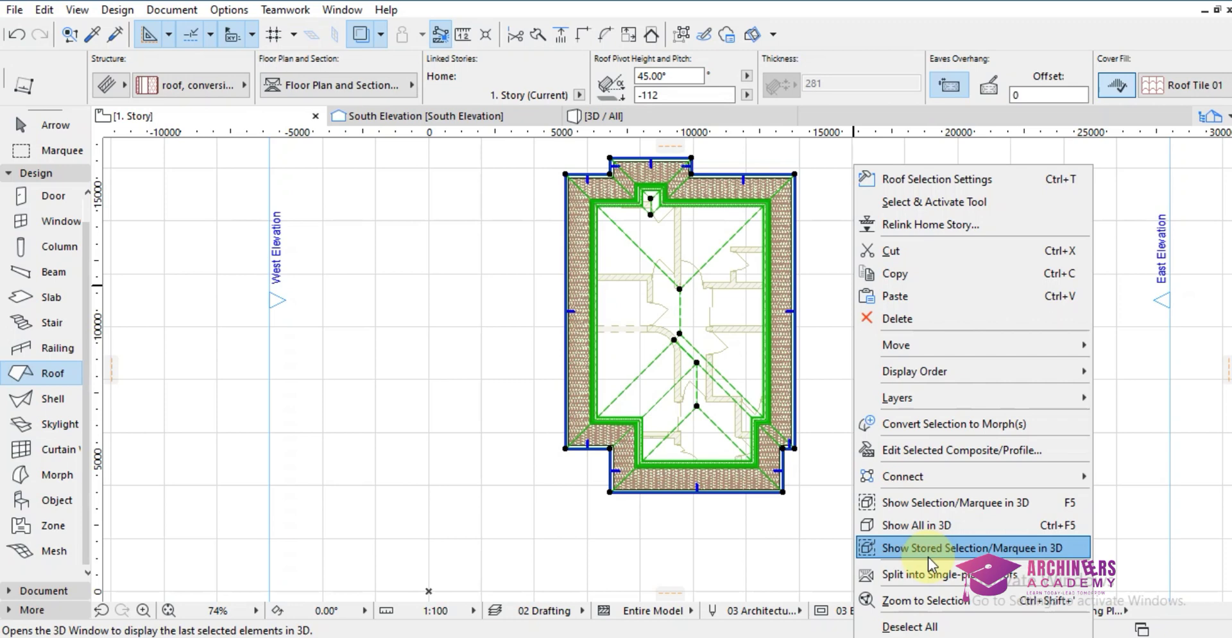
{"action": "left_click", "coordinate": [928, 575]}
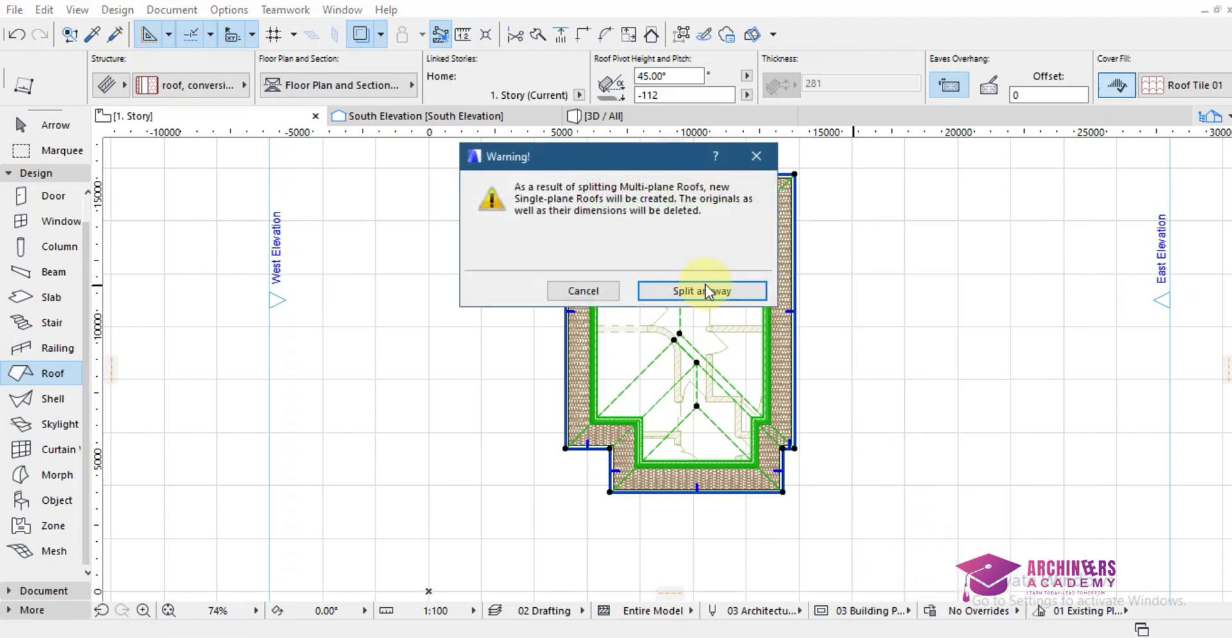
{"action": "left_click", "coordinate": [706, 292]}
{"action": "key", "text": "ctrl+a"}
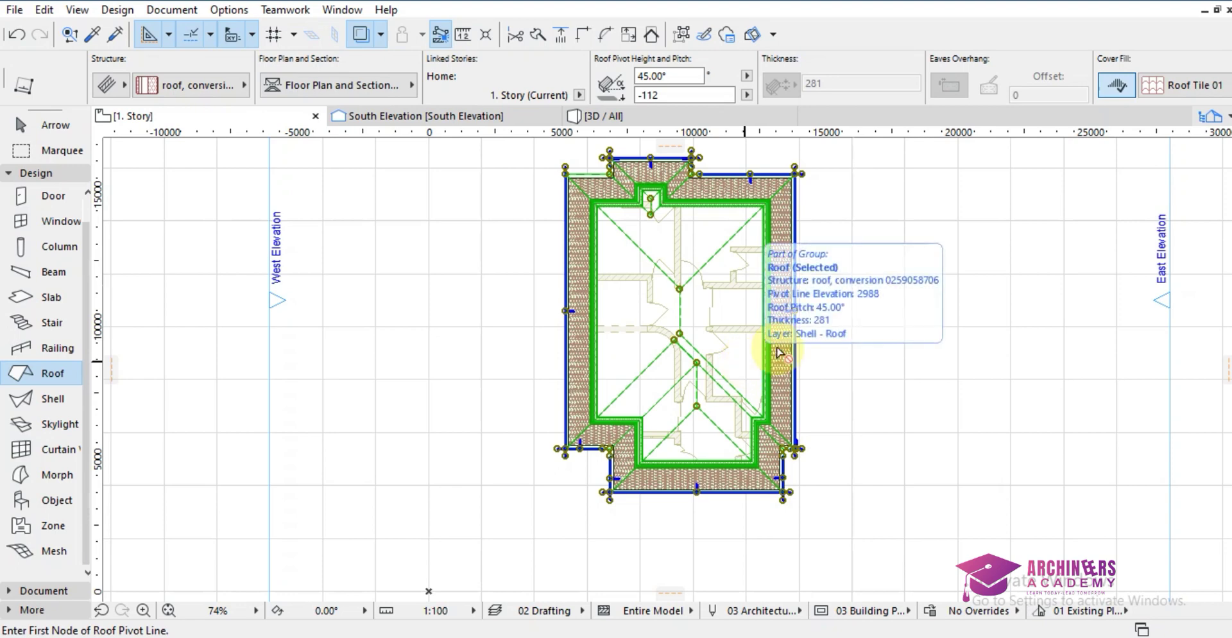
{"action": "key", "text": "Escape"}
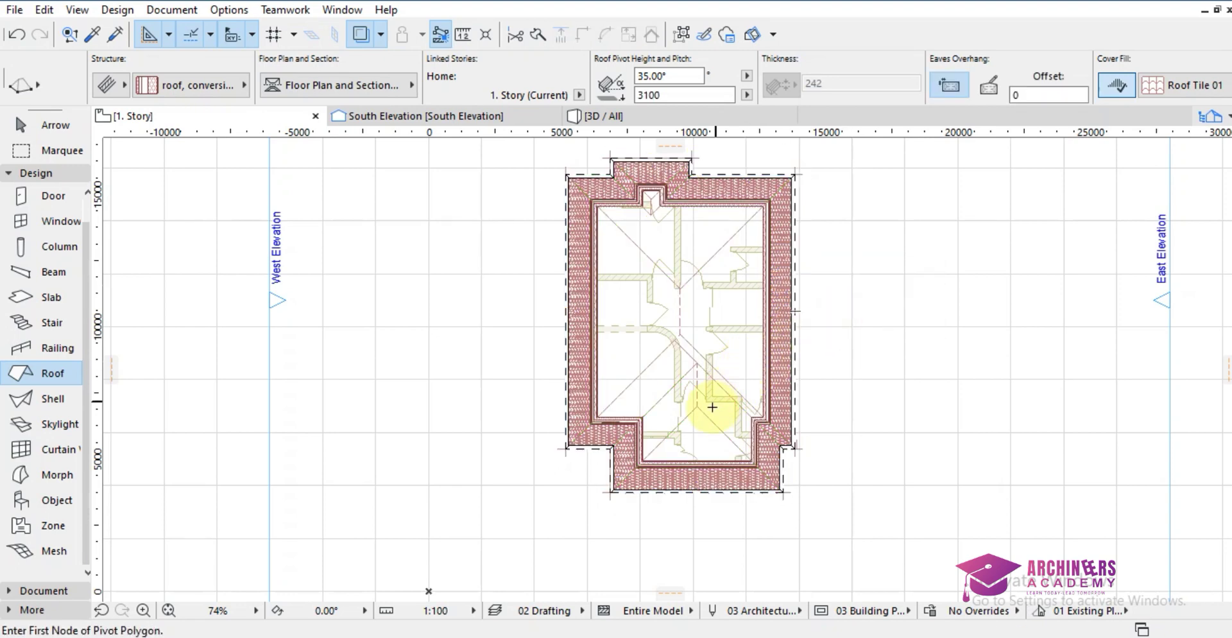
- Select the triangular front plane of the lower projection and move its apex node 1200 toward the eaves
{"action": "left_click", "coordinate": [706, 422], "text": "shift"}
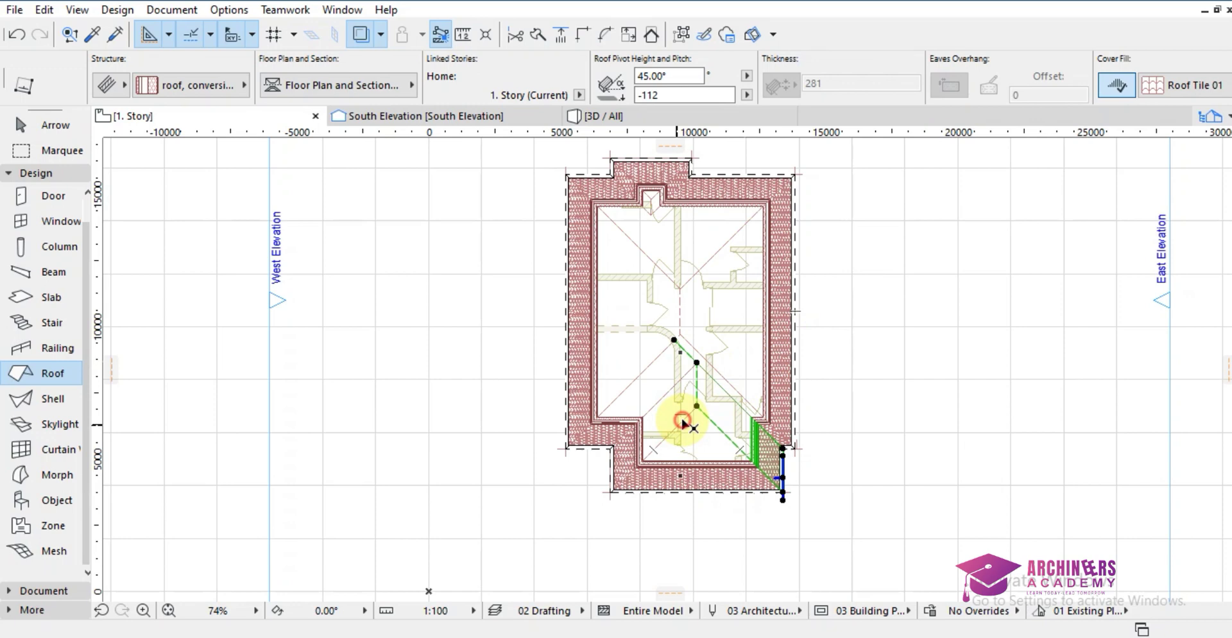
{"action": "key", "text": "Escape"}
{"action": "scroll", "coordinate": [703, 411], "scroll_direction": "up", "scroll_amount": 3}
{"action": "scroll", "coordinate": [951, 413], "scroll_direction": "down", "scroll_amount": 2}
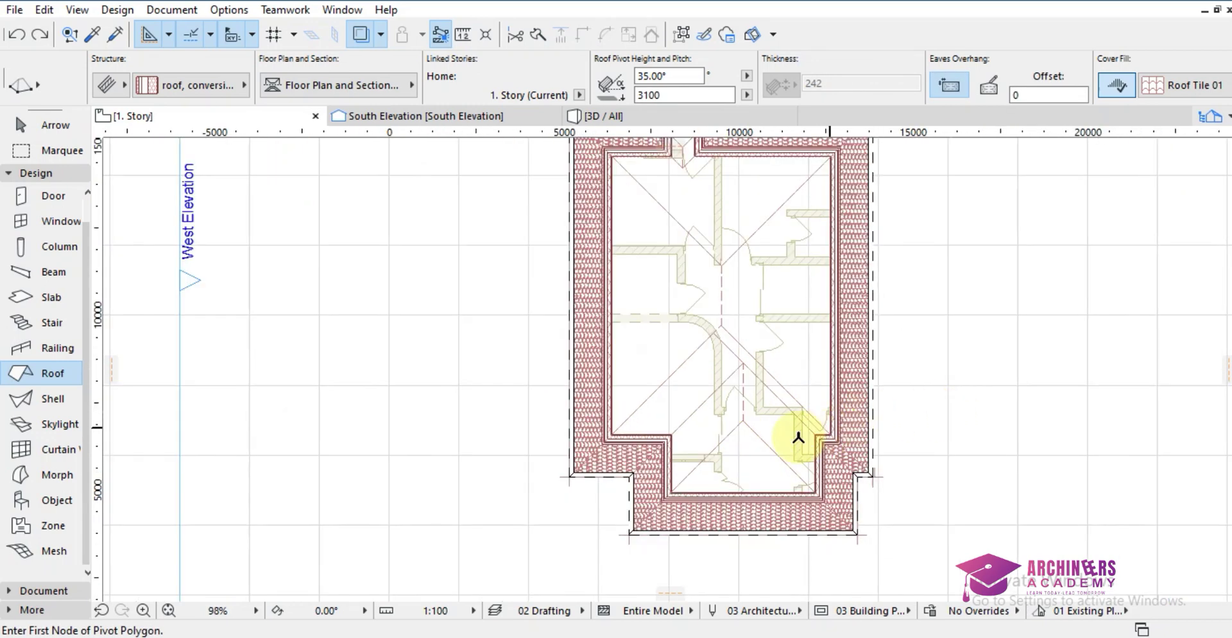
{"action": "scroll", "coordinate": [746, 429], "scroll_direction": "up", "scroll_amount": 2}
{"action": "scroll", "coordinate": [749, 388], "scroll_direction": "down", "scroll_amount": 2}
{"action": "scroll", "coordinate": [749, 471], "scroll_direction": "up", "scroll_amount": 1}
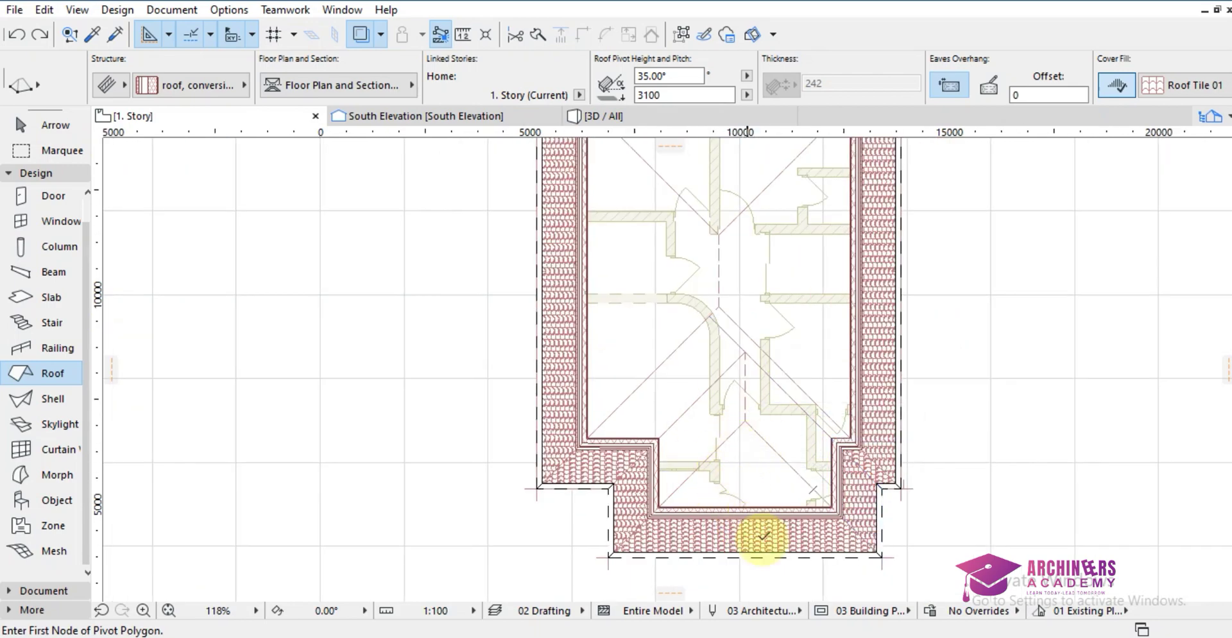
{"action": "scroll", "coordinate": [761, 537], "scroll_direction": "up", "scroll_amount": 3}
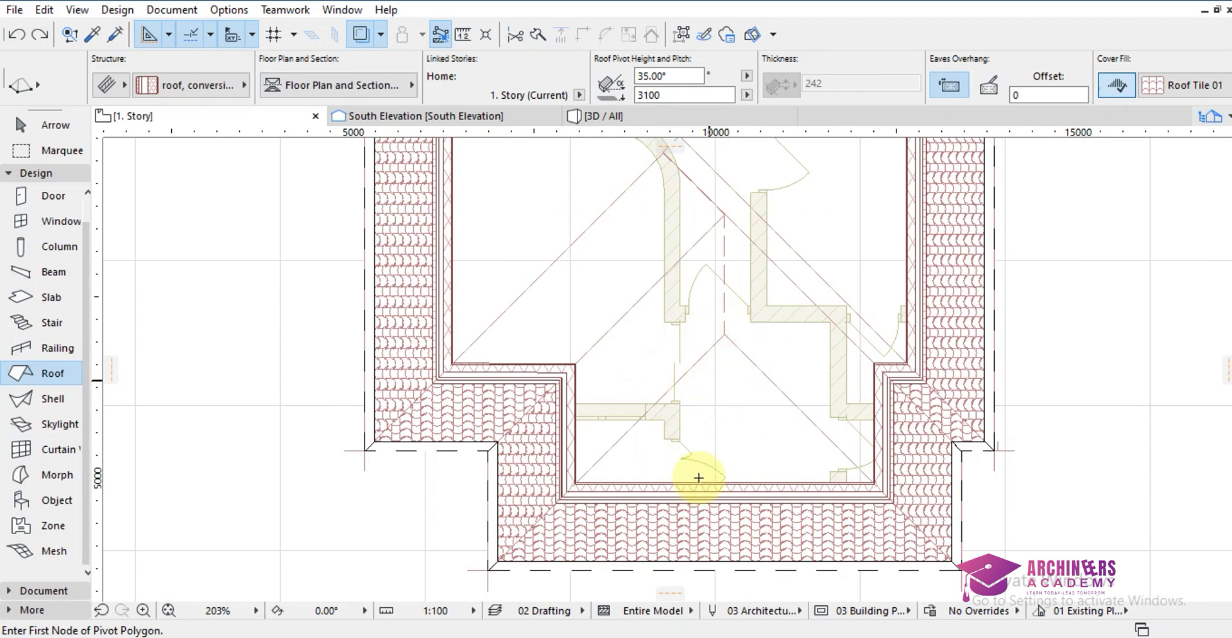
{"action": "left_click", "coordinate": [720, 505]}
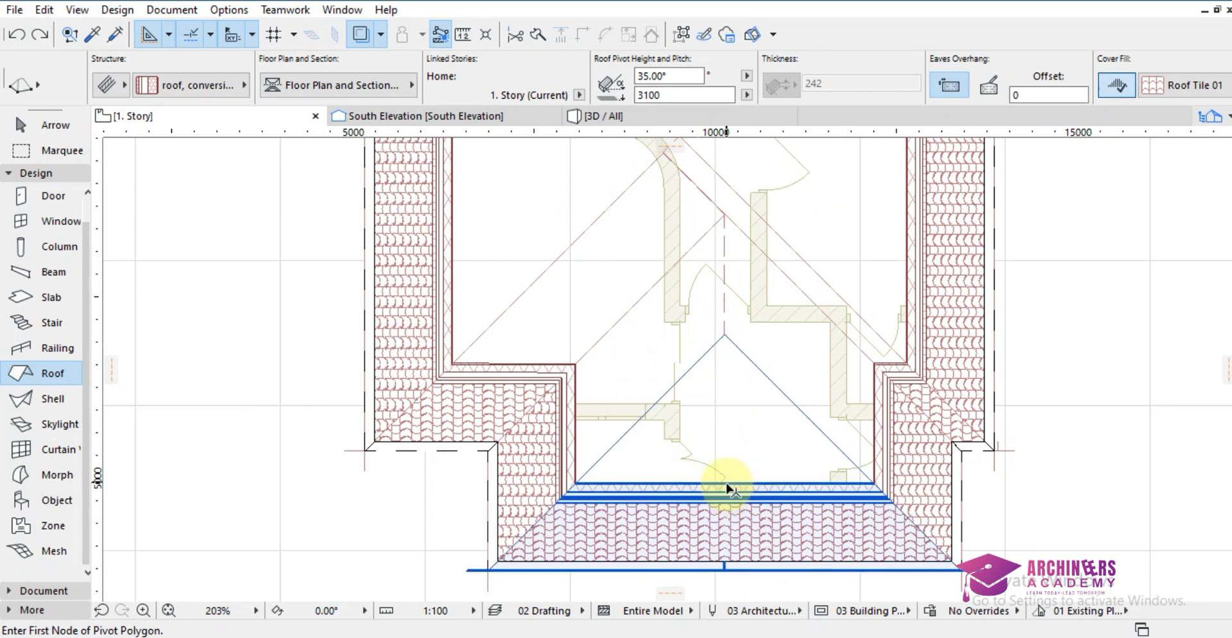
{"action": "left_click", "coordinate": [724, 332]}
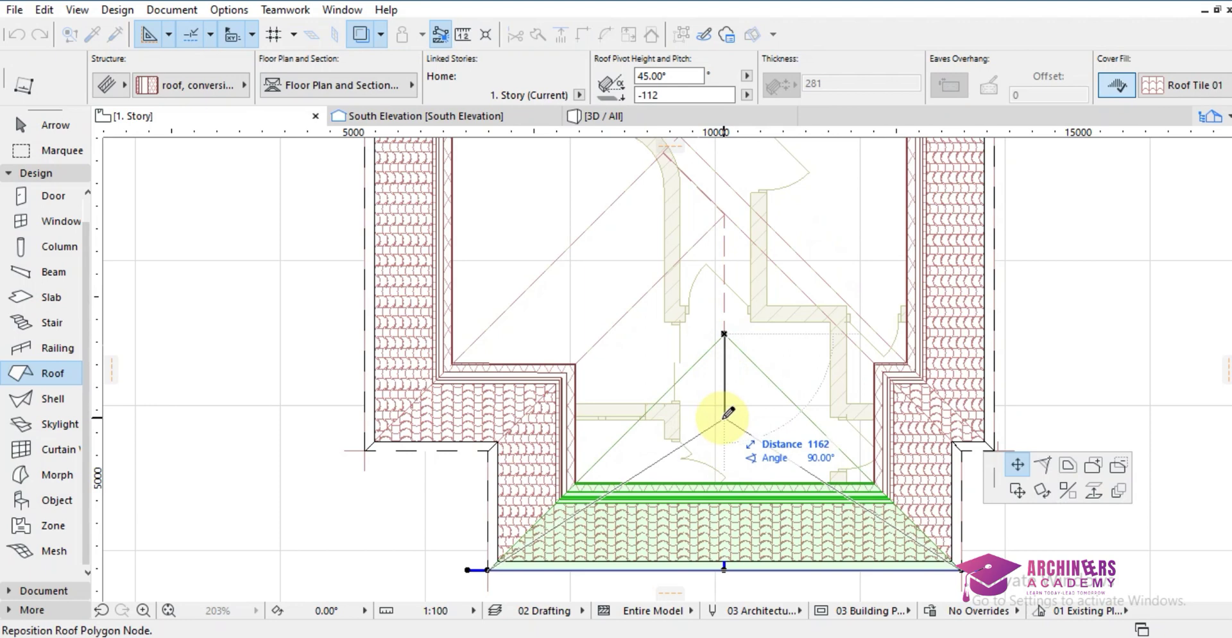
{"action": "type", "text": "12"}
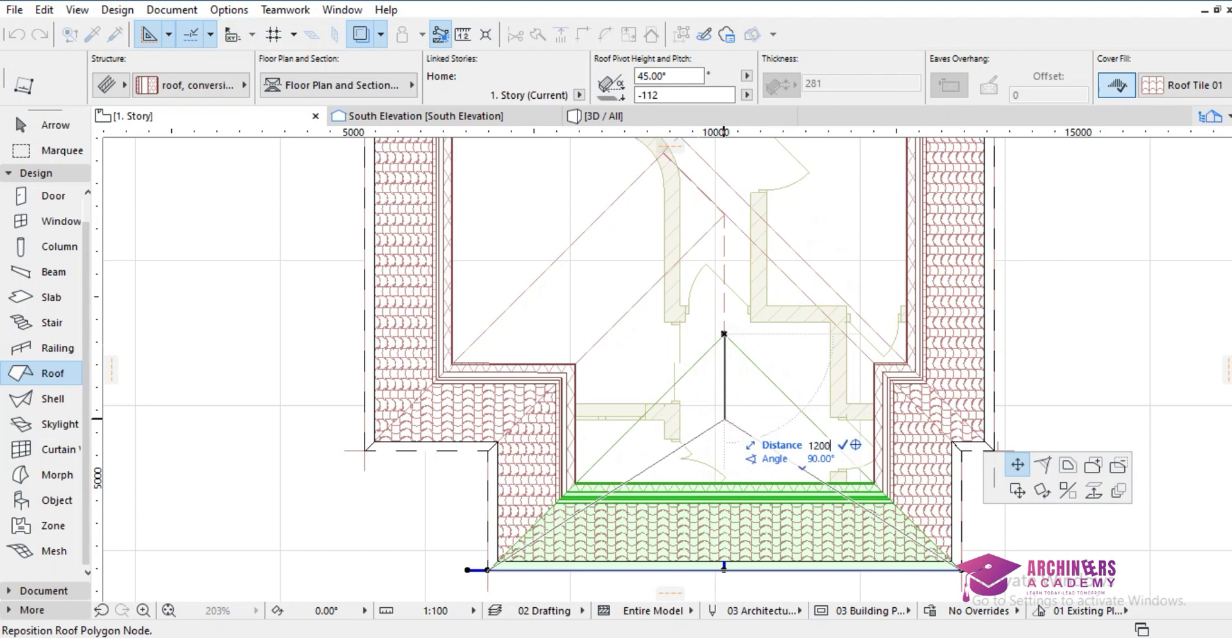
{"action": "left_click", "coordinate": [725, 419]}
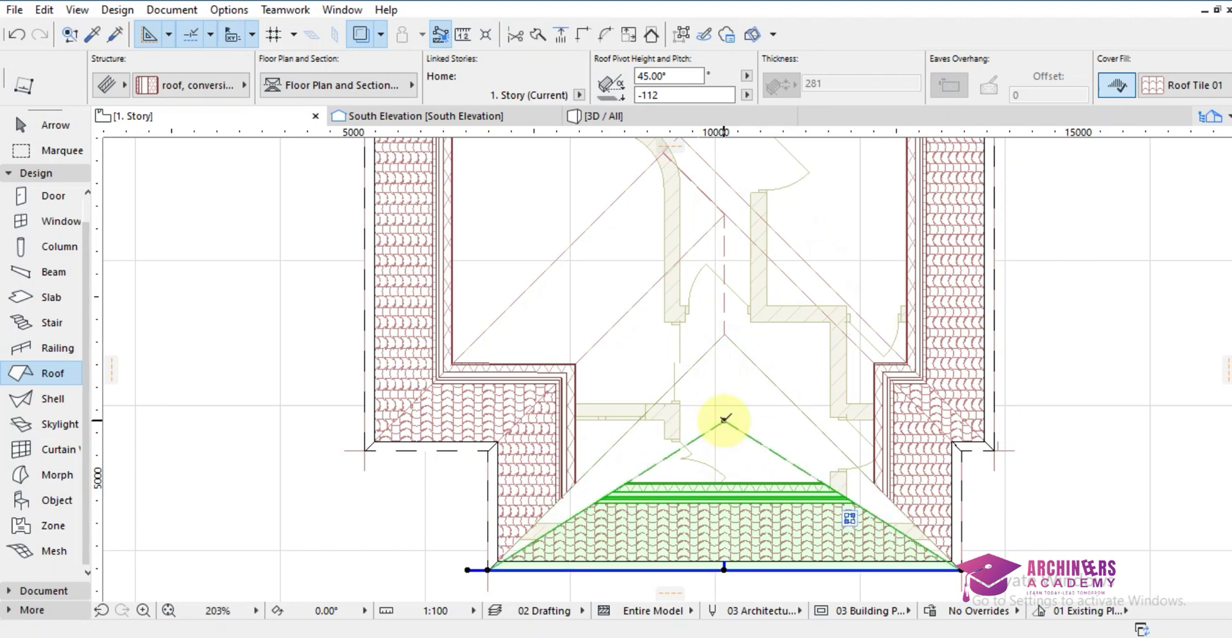
- Insert a node on the front plane's left sloping edge and place it on the left hip line, level with the apex
{"action": "scroll", "coordinate": [690, 447], "scroll_direction": "up", "scroll_amount": 3}
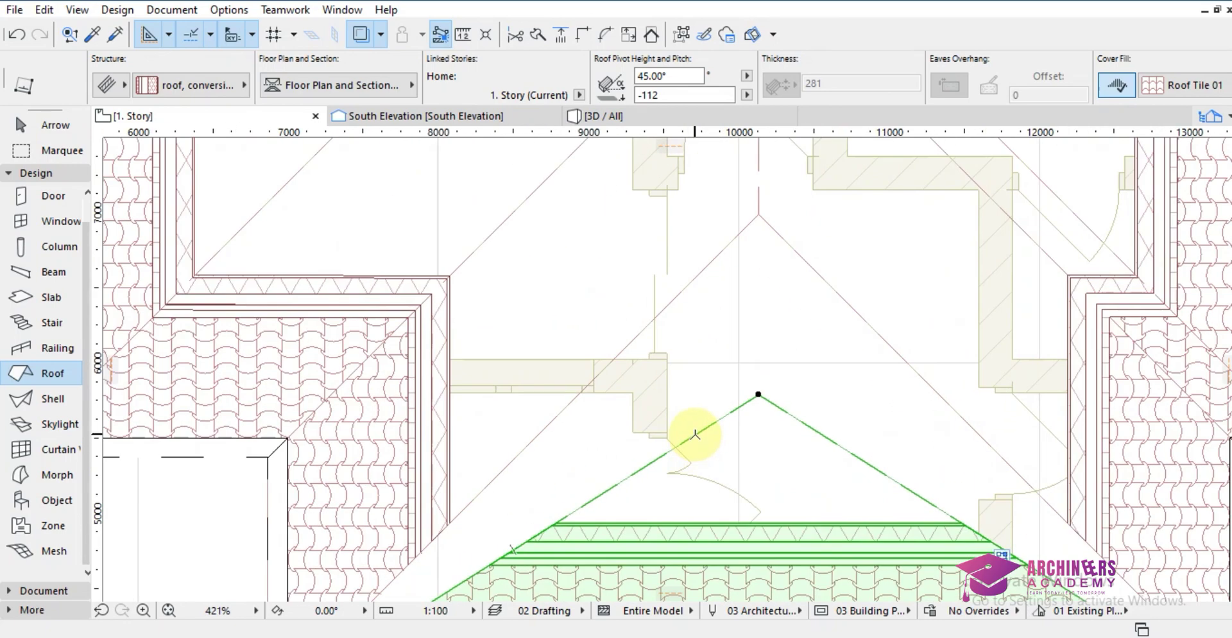
{"action": "left_click", "coordinate": [695, 430]}
{"action": "scroll", "coordinate": [584, 373], "scroll_direction": "up", "scroll_amount": 2}
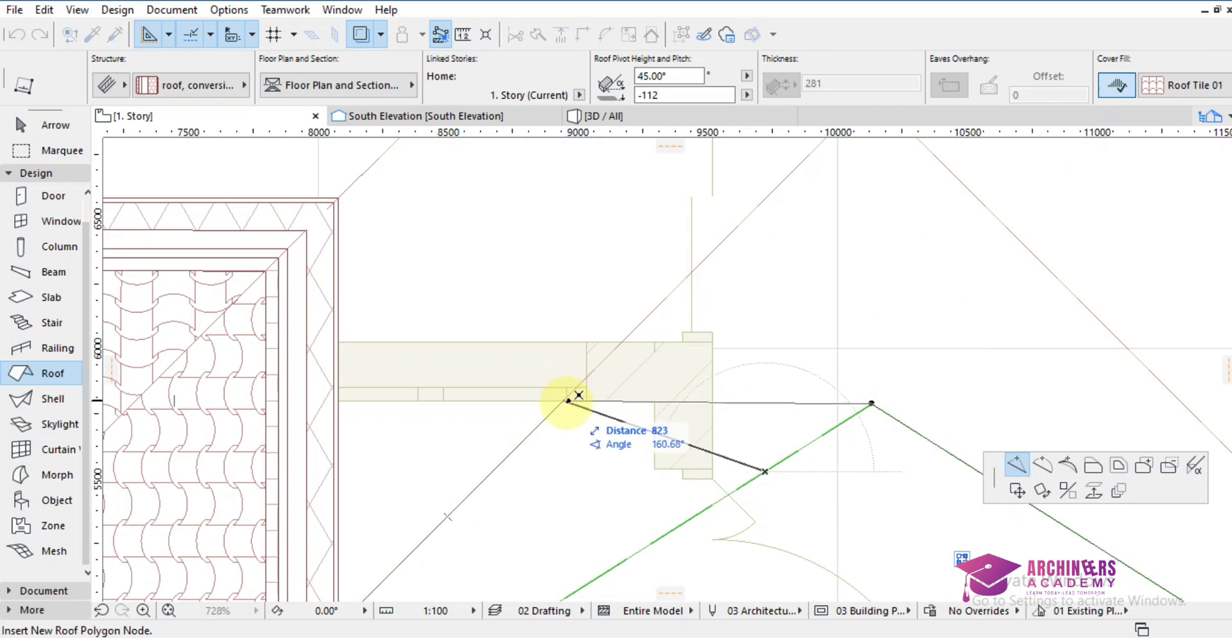
{"action": "scroll", "coordinate": [577, 395], "scroll_direction": "up", "scroll_amount": 2}
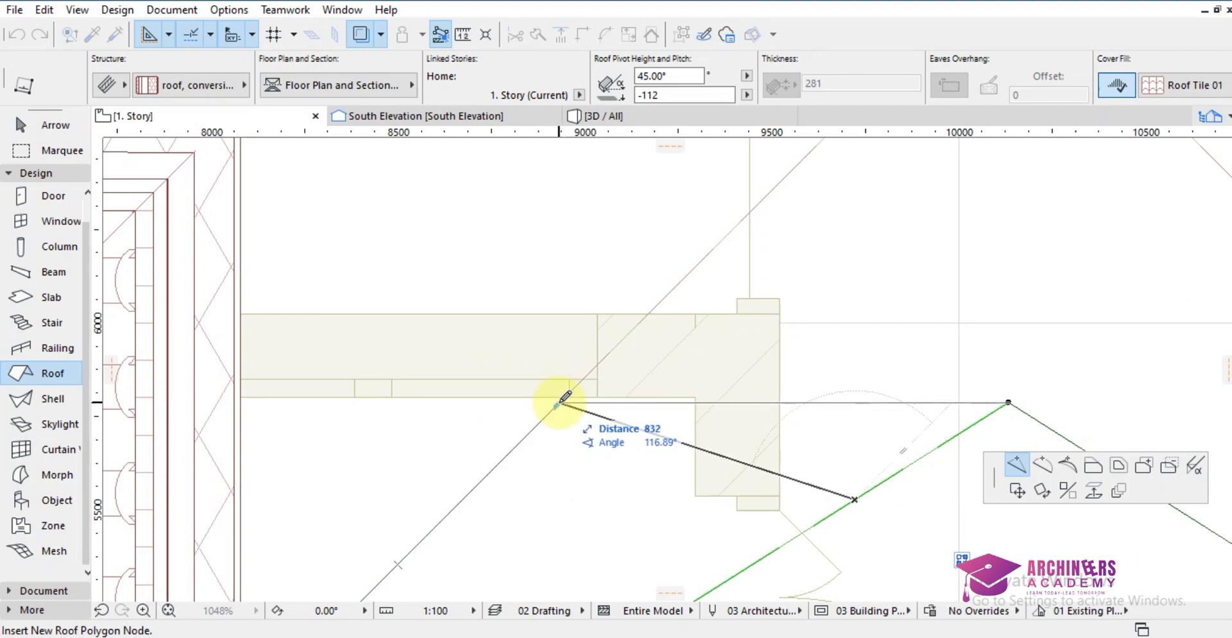
{"action": "left_click", "coordinate": [565, 398]}
- Insert a node on the front plane's right sloping edge, place it on the right hip line level with the apex, and deselect
{"action": "scroll", "coordinate": [545, 396], "scroll_direction": "down", "scroll_amount": 4}
{"action": "scroll", "coordinate": [764, 434], "scroll_direction": "up", "scroll_amount": 2}
{"action": "left_click", "coordinate": [765, 441]}
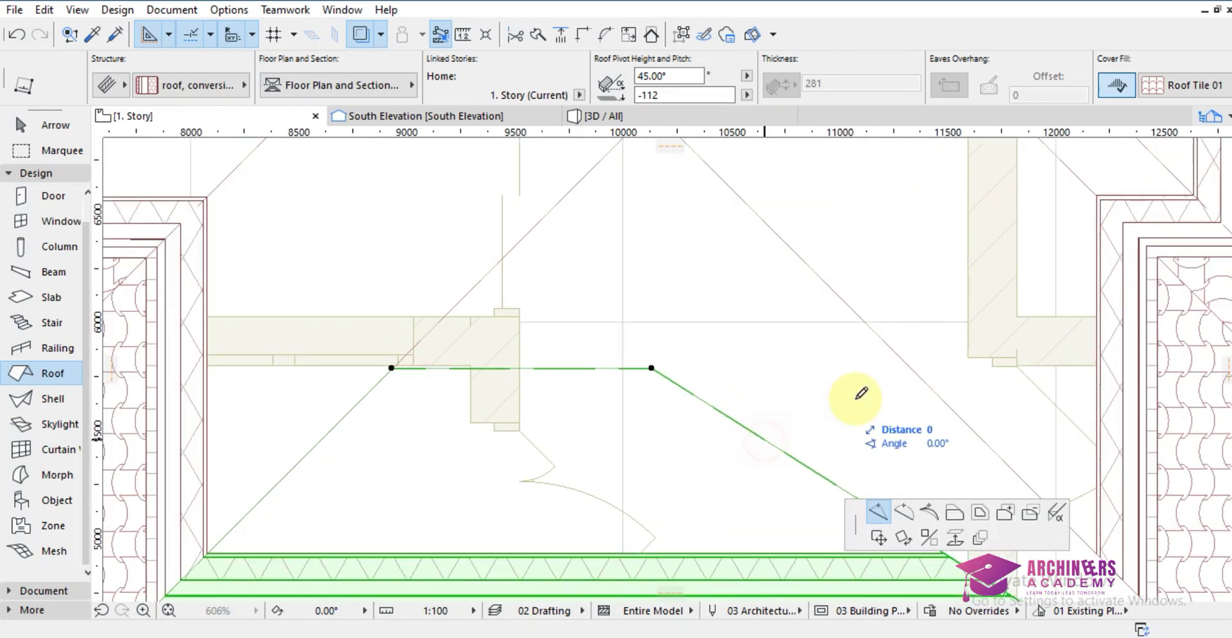
{"action": "left_click", "coordinate": [913, 364]}
{"action": "scroll", "coordinate": [894, 416], "scroll_direction": "down", "scroll_amount": 2}
{"action": "left_click", "coordinate": [824, 389]}
{"action": "key", "text": "Escape"}
{"action": "key", "text": "Escape"}
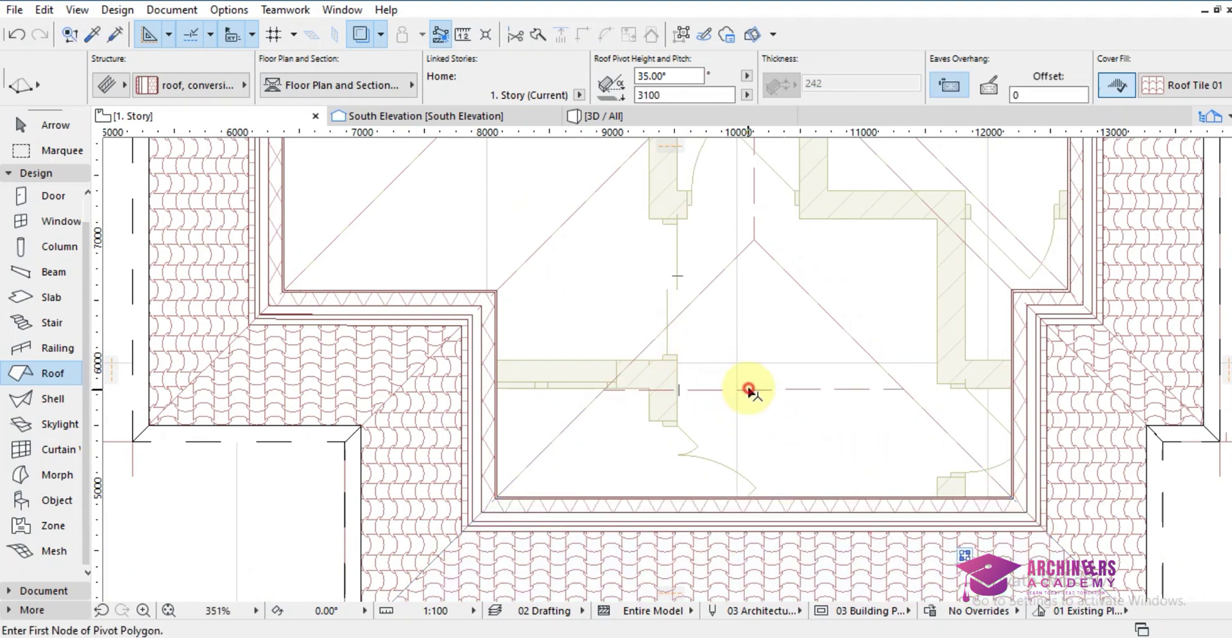
- Extend the projection's left roof plane with nodes at the middle and left end of the front plane's horizontal top edge
{"action": "left_click", "coordinate": [748, 389], "text": "shift"}
{"action": "left_click", "coordinate": [661, 331], "text": "shift"}
{"action": "left_click", "coordinate": [661, 332]}
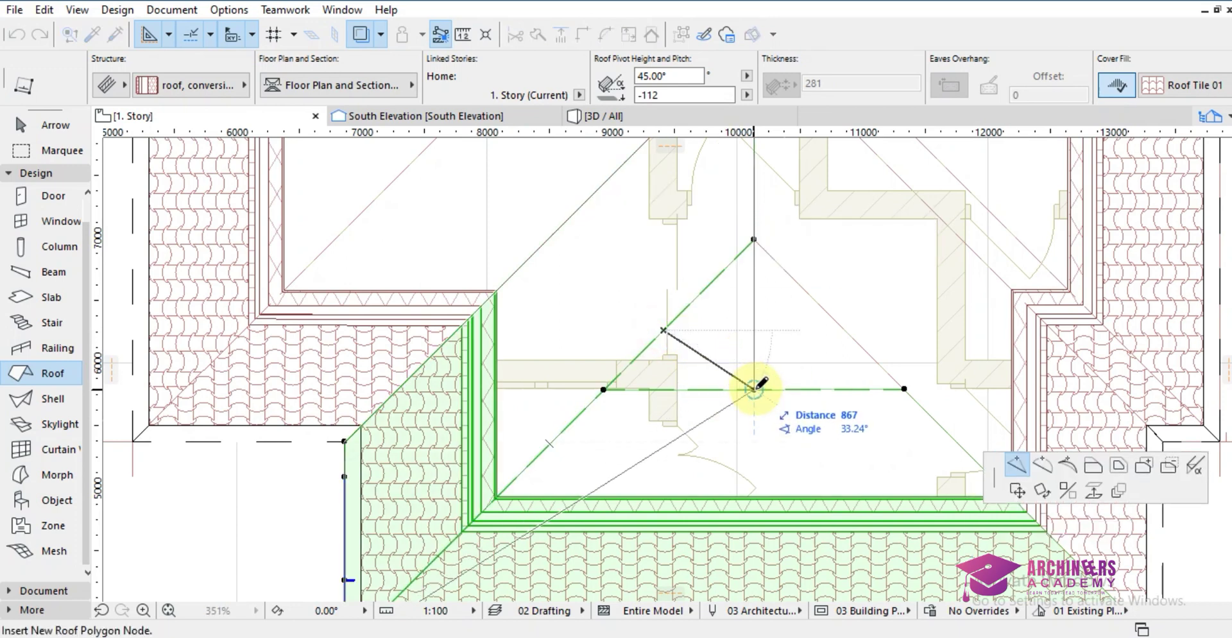
{"action": "left_click", "coordinate": [754, 388]}
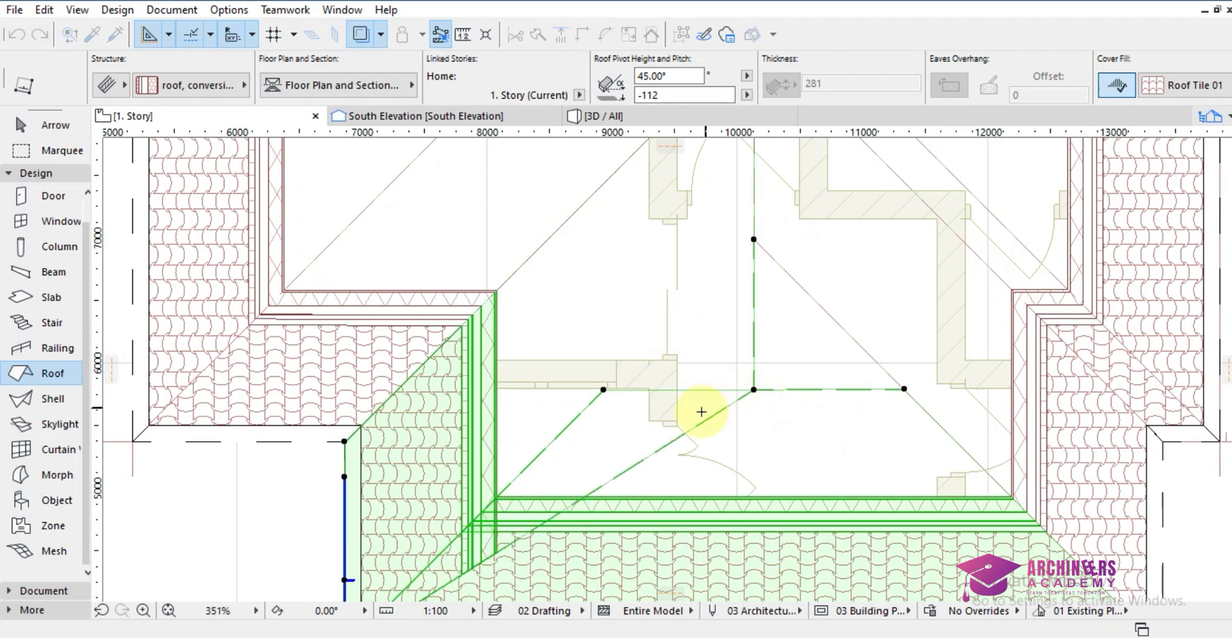
{"action": "left_click", "coordinate": [687, 433]}
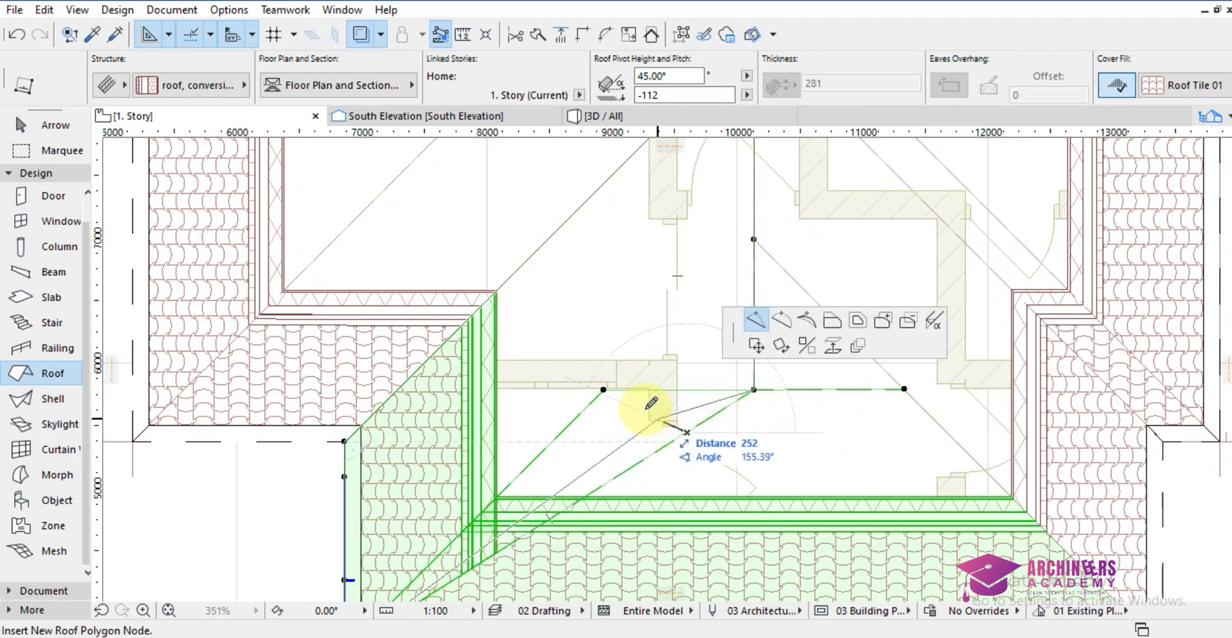
{"action": "left_click", "coordinate": [603, 389]}
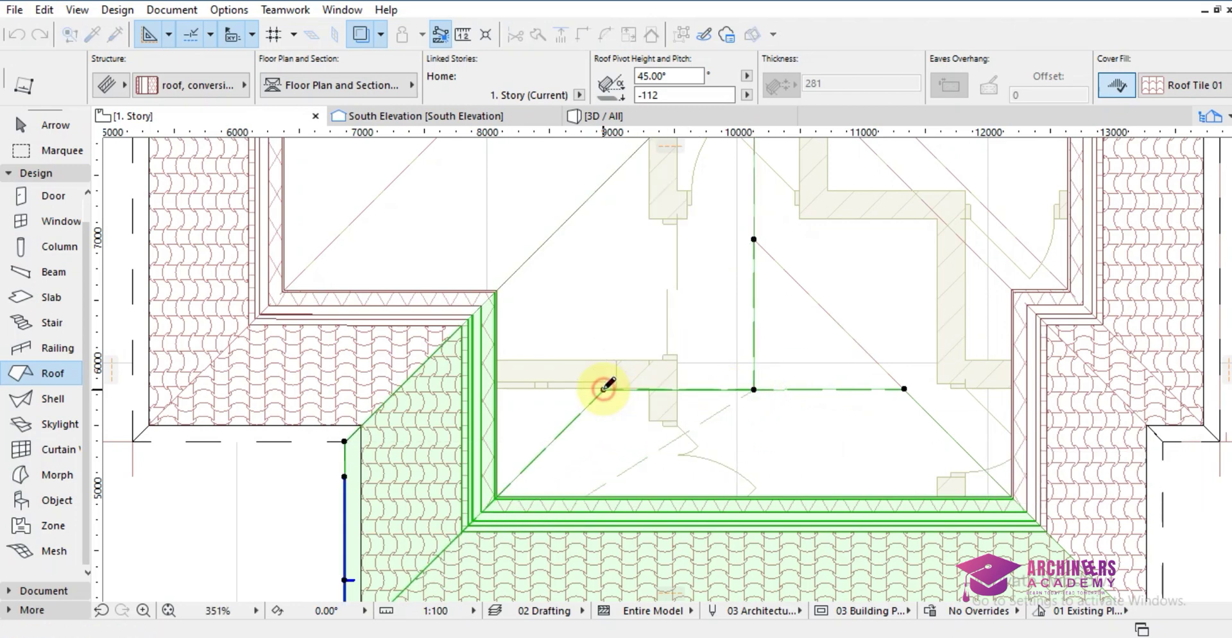
- Extend the projection's right roof plane with nodes at the middle and right end of the front plane's horizontal top edge
{"action": "left_click", "coordinate": [846, 331], "text": "shift"}
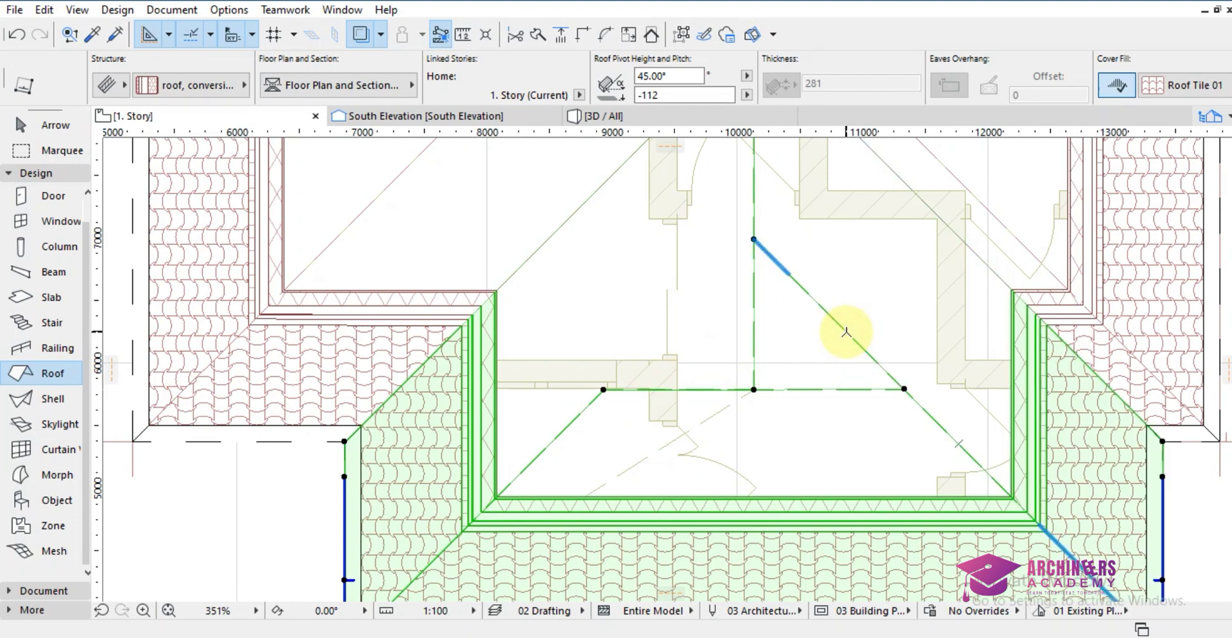
{"action": "left_click", "coordinate": [846, 332]}
{"action": "left_click", "coordinate": [755, 388]}
{"action": "left_click", "coordinate": [831, 438]}
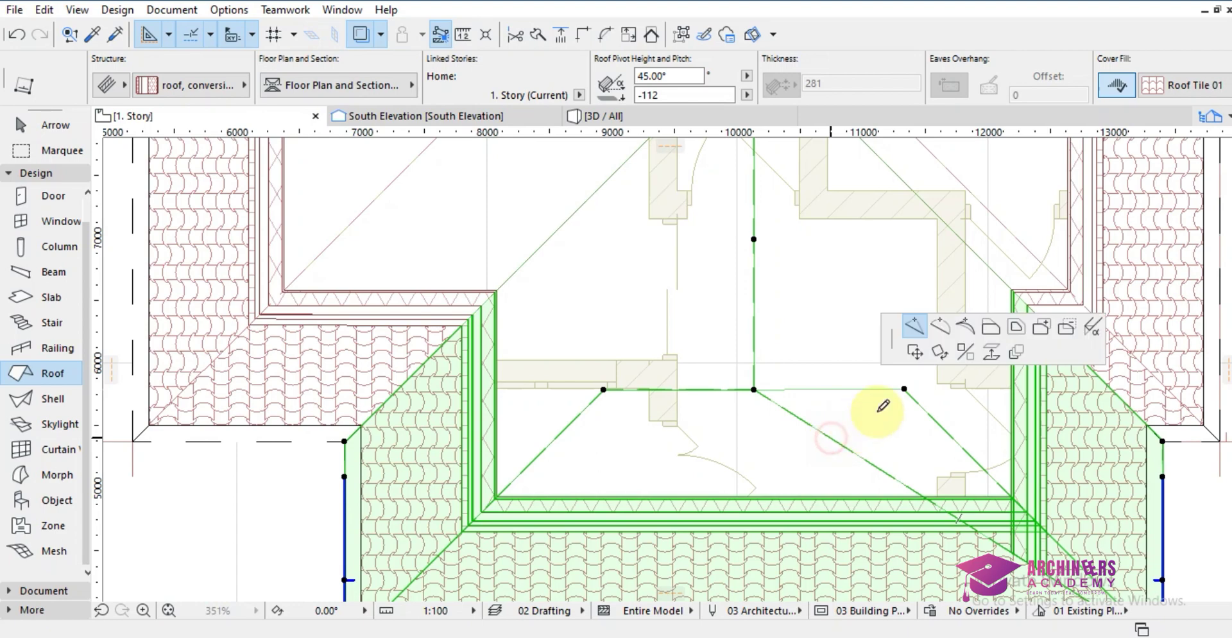
{"action": "left_click", "coordinate": [903, 389]}
- Show the whole model in 3D and examine the gable opening above the front roof plane
{"action": "scroll", "coordinate": [706, 464], "scroll_direction": "down", "scroll_amount": 4}
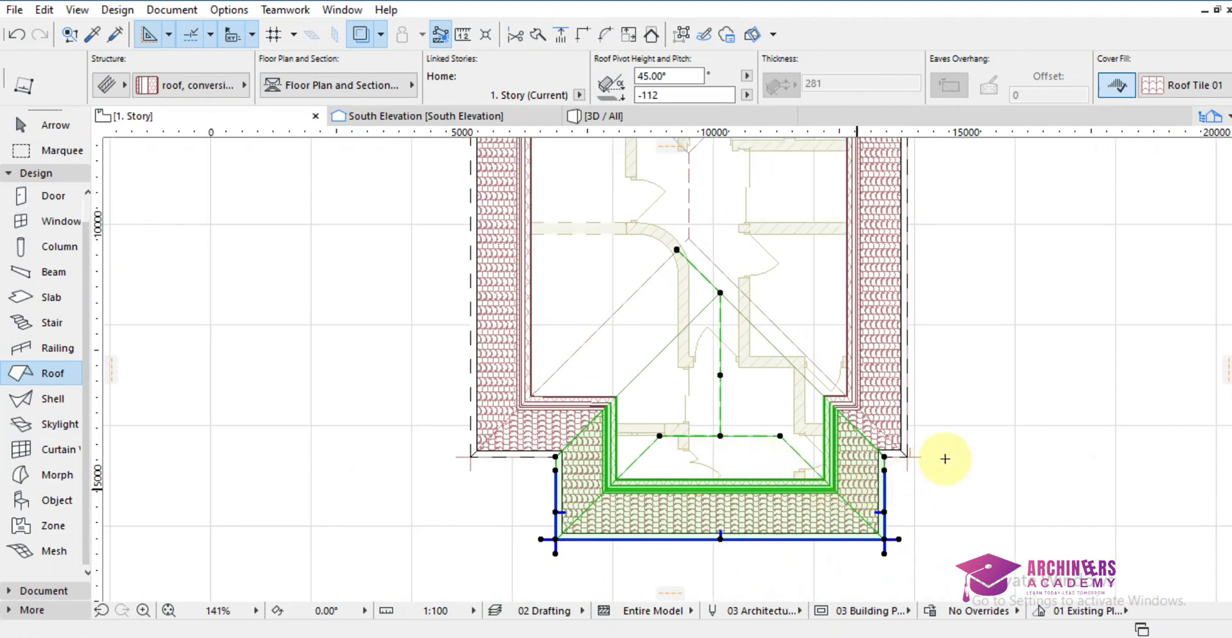
{"action": "left_click", "coordinate": [965, 451]}
{"action": "right_click", "coordinate": [965, 452]}
{"action": "left_click", "coordinate": [1027, 389]}
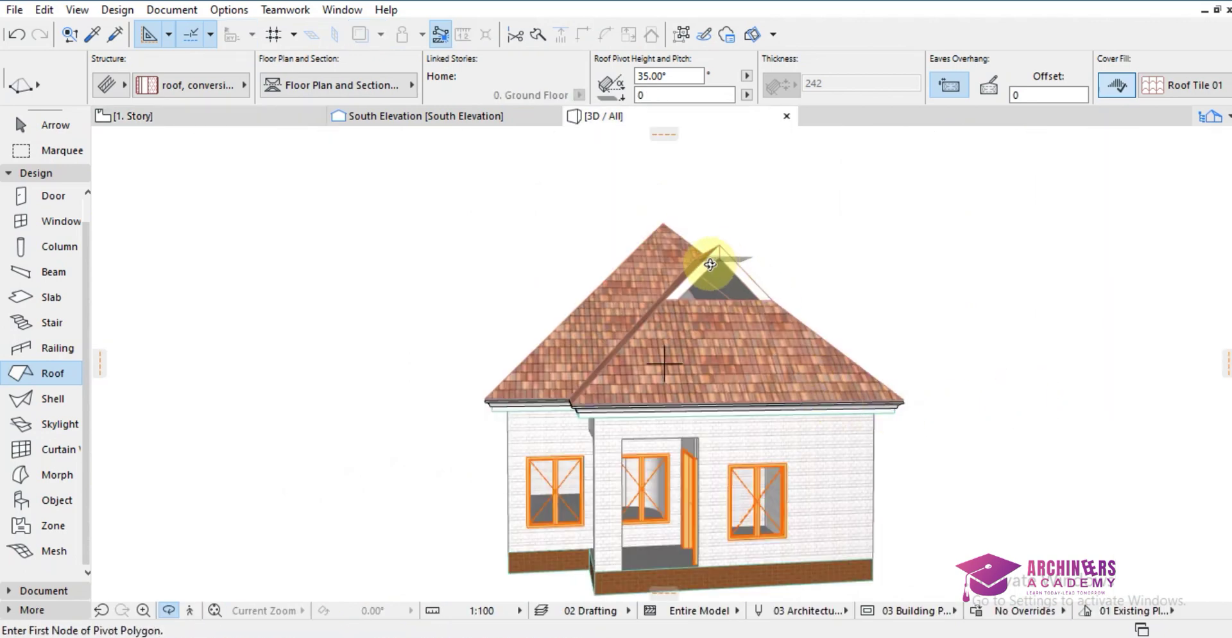
{"action": "scroll", "coordinate": [714, 273], "scroll_direction": "up", "scroll_amount": 3}
{"action": "middle_click_drag", "start_coordinate": [714, 273], "coordinate": [692, 397], "text": "shift"}
{"action": "scroll", "coordinate": [687, 289], "scroll_direction": "up", "scroll_amount": 5}
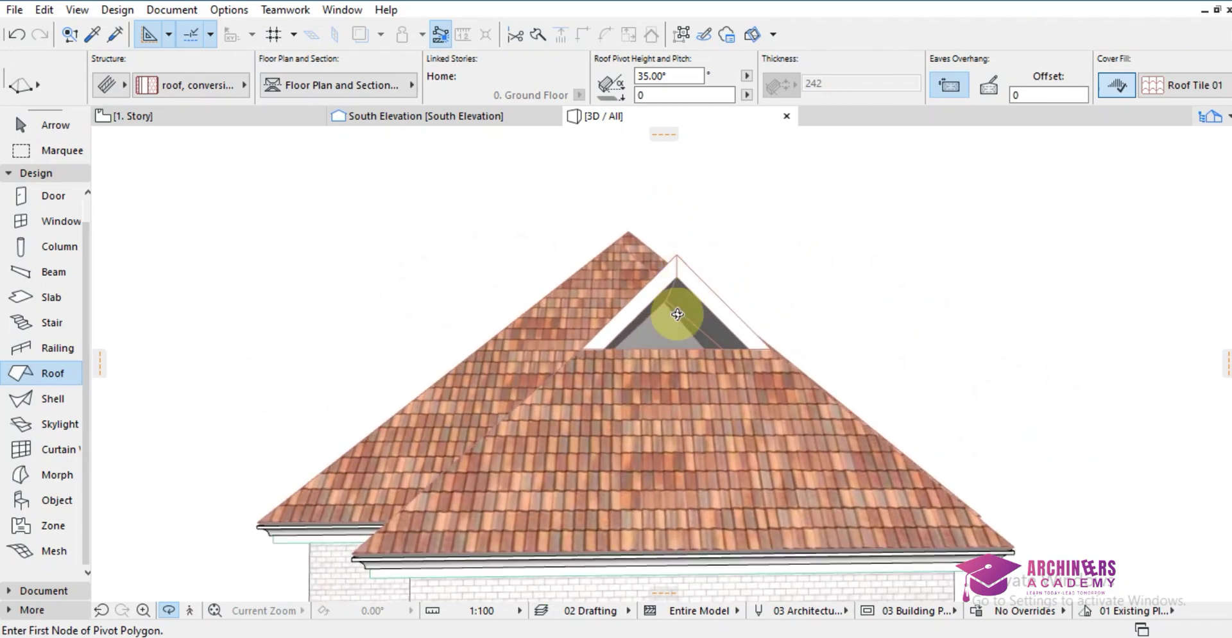
{"action": "middle_click_drag", "start_coordinate": [637, 354], "coordinate": [795, 311], "text": "shift"}
{"action": "scroll", "coordinate": [770, 321], "scroll_direction": "down", "scroll_amount": 2}
{"action": "mouse_move", "coordinate": [714, 357]}
{"action": "middle_mouse_down", "text": "shift"}
{"action": "mouse_move", "coordinate": [649, 347]}
{"action": "mouse_move", "coordinate": [707, 303]}
{"action": "mouse_move", "coordinate": [792, 270]}
{"action": "mouse_move", "coordinate": [696, 360]}
{"action": "middle_mouse_up", "text": "shift"}
{"action": "scroll", "coordinate": [696, 360], "scroll_direction": "down", "scroll_amount": 3}
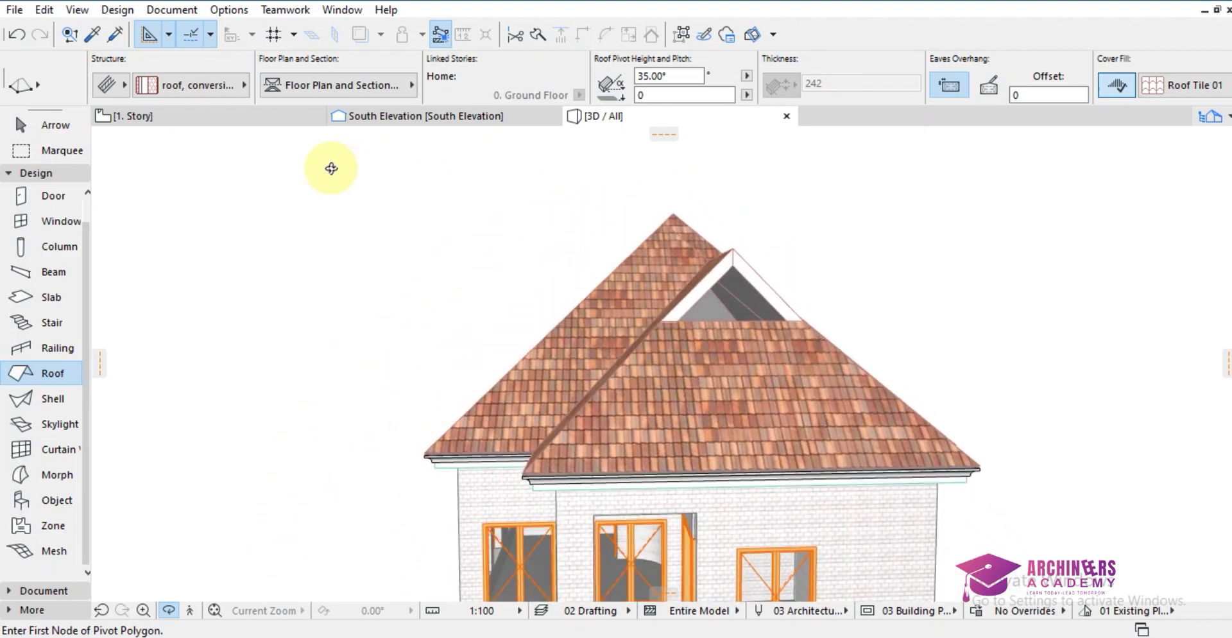
- On the first-story plan, choose the Wall tool and set its default wall height to 1500 mm
{"action": "left_click", "coordinate": [217, 129]}
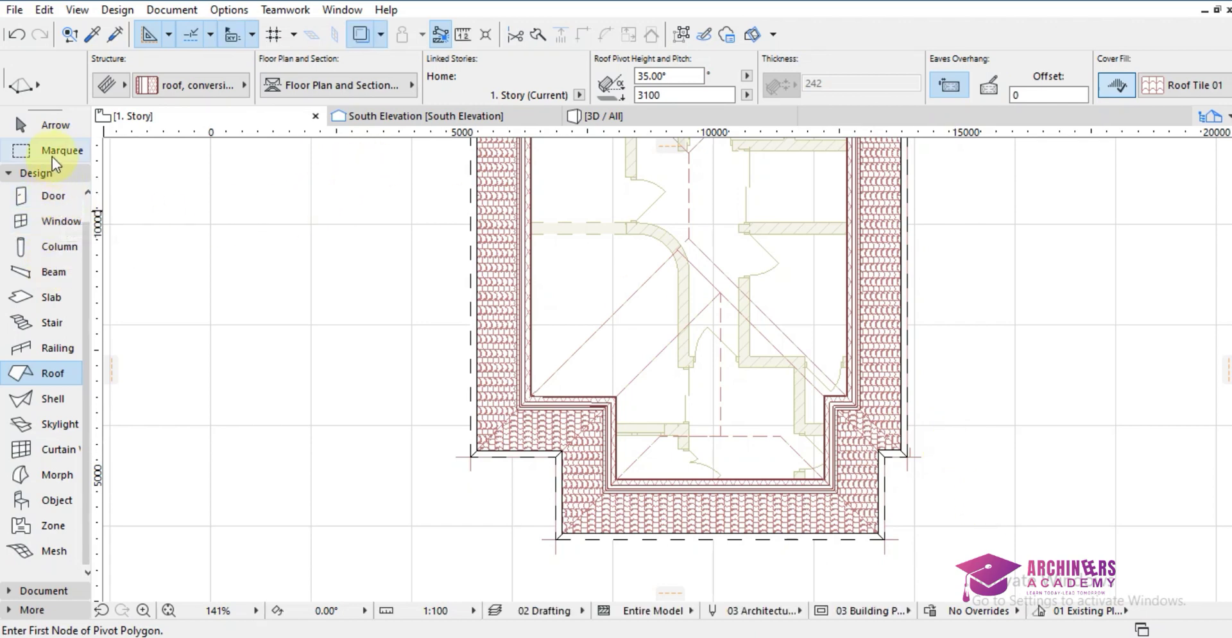
{"action": "scroll", "coordinate": [59, 212], "scroll_direction": "up", "scroll_amount": 1}
{"action": "left_click", "coordinate": [59, 201]}
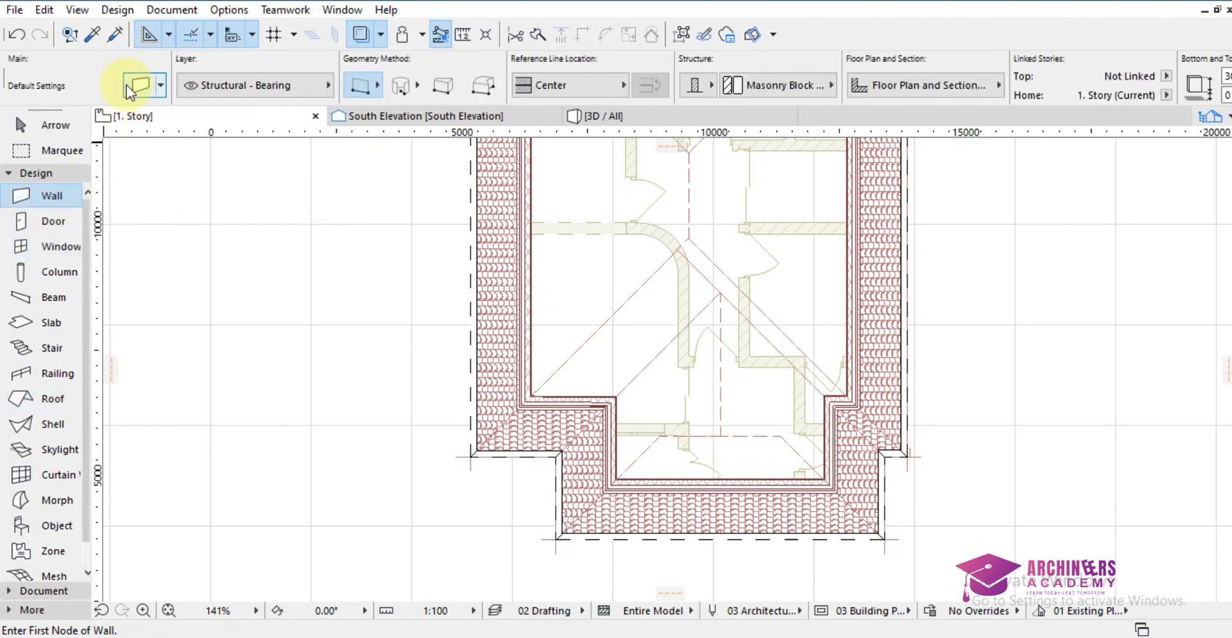
{"action": "left_click", "coordinate": [140, 86]}
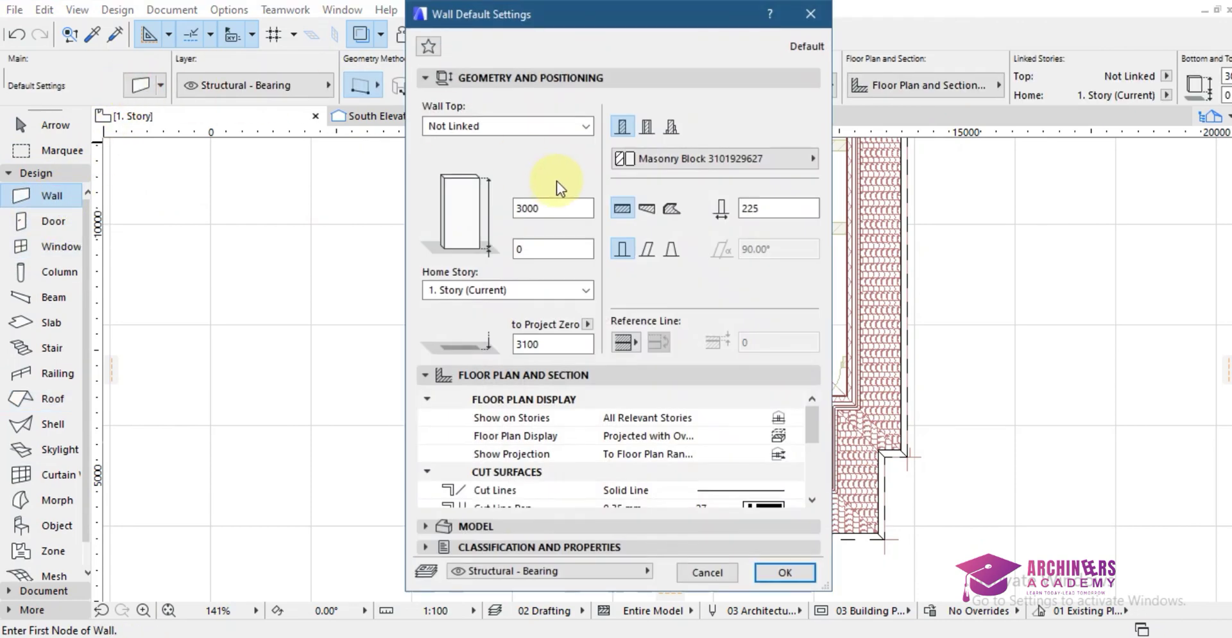
{"action": "left_click_drag", "start_coordinate": [551, 208], "coordinate": [491, 212]}
{"action": "type", "text": "15"}
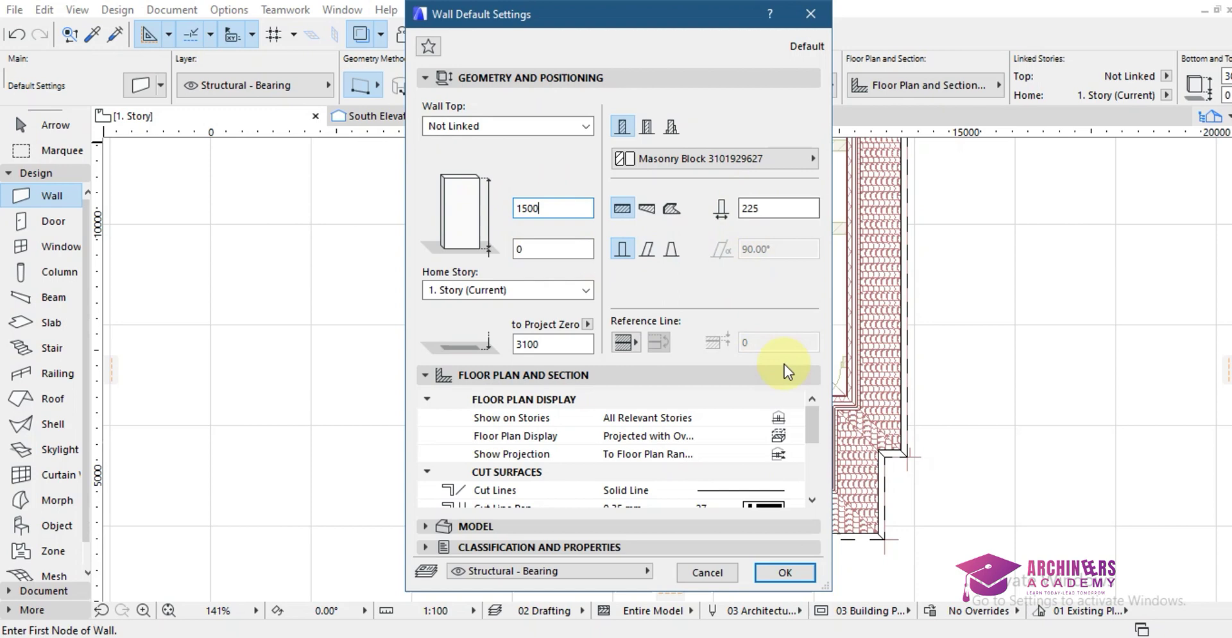
- Enable Use Log Wall in the wall's model settings, keeping the 200 mm log height and first log shape
{"action": "left_click", "coordinate": [560, 527]}
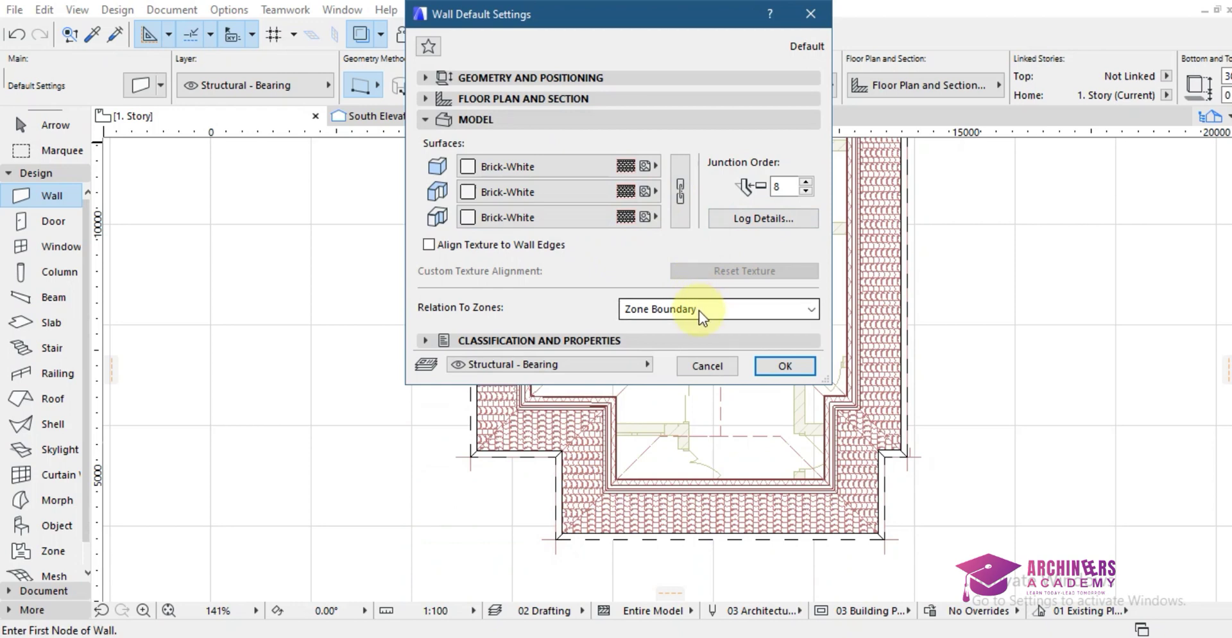
{"action": "left_click", "coordinate": [743, 218]}
{"action": "left_click", "coordinate": [457, 119]}
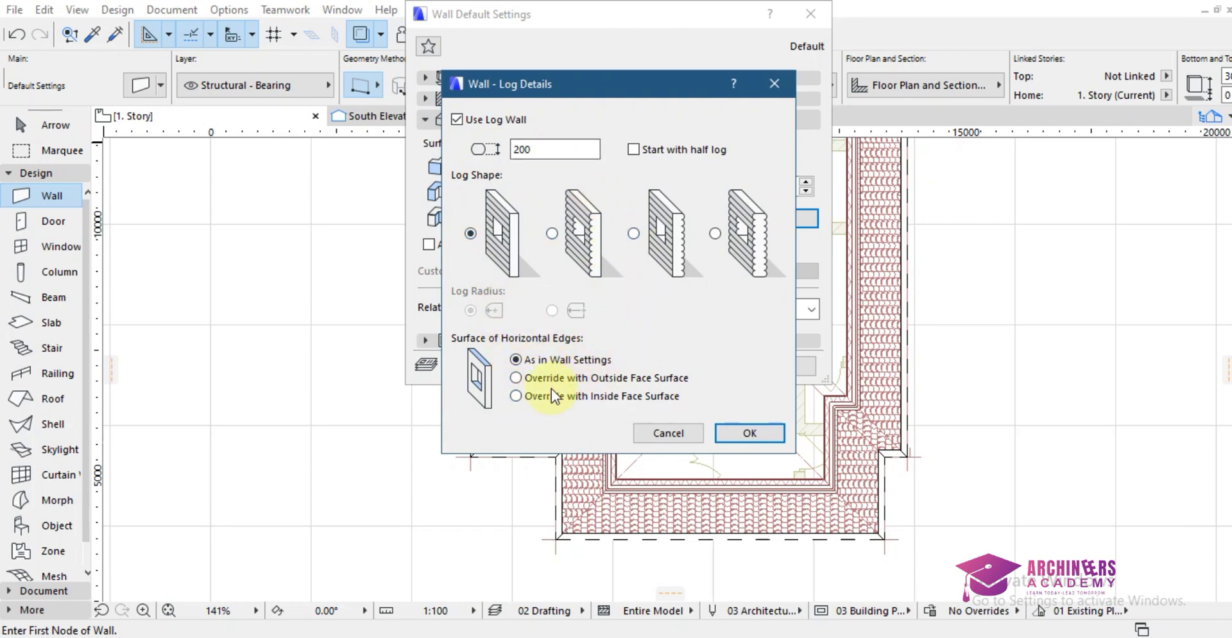
{"action": "left_click", "coordinate": [751, 433]}
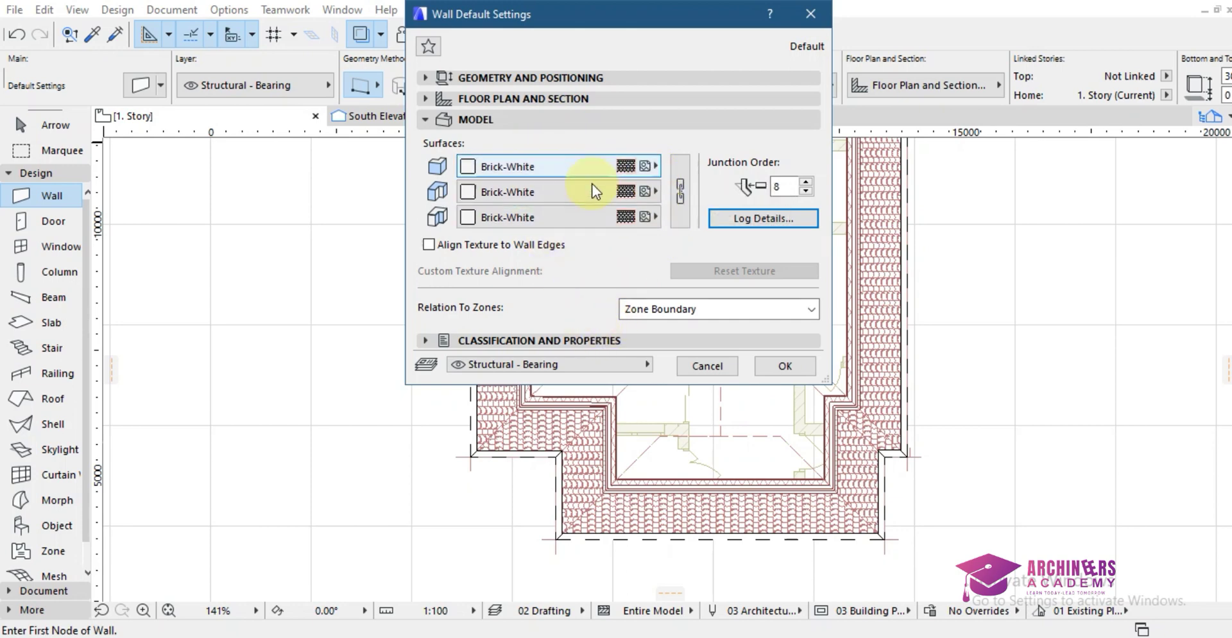
- Assign the Paint-14 surface to all faces of the wall and accept the wall default settings
{"action": "left_click", "coordinate": [644, 166]}
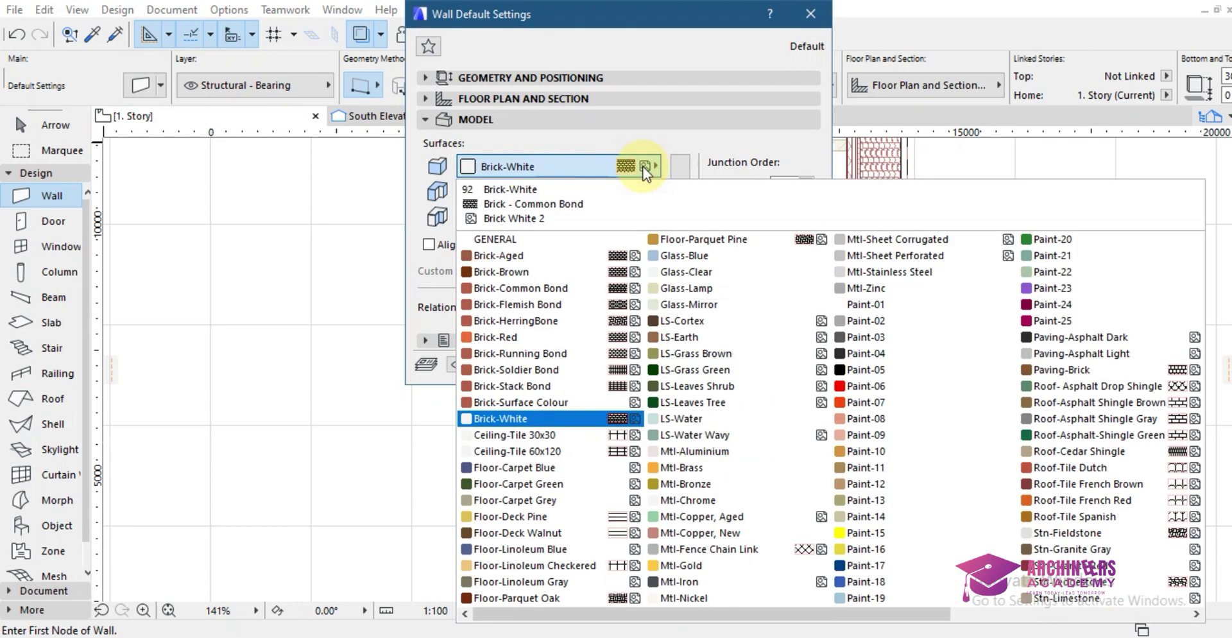
{"action": "left_click", "coordinate": [861, 518]}
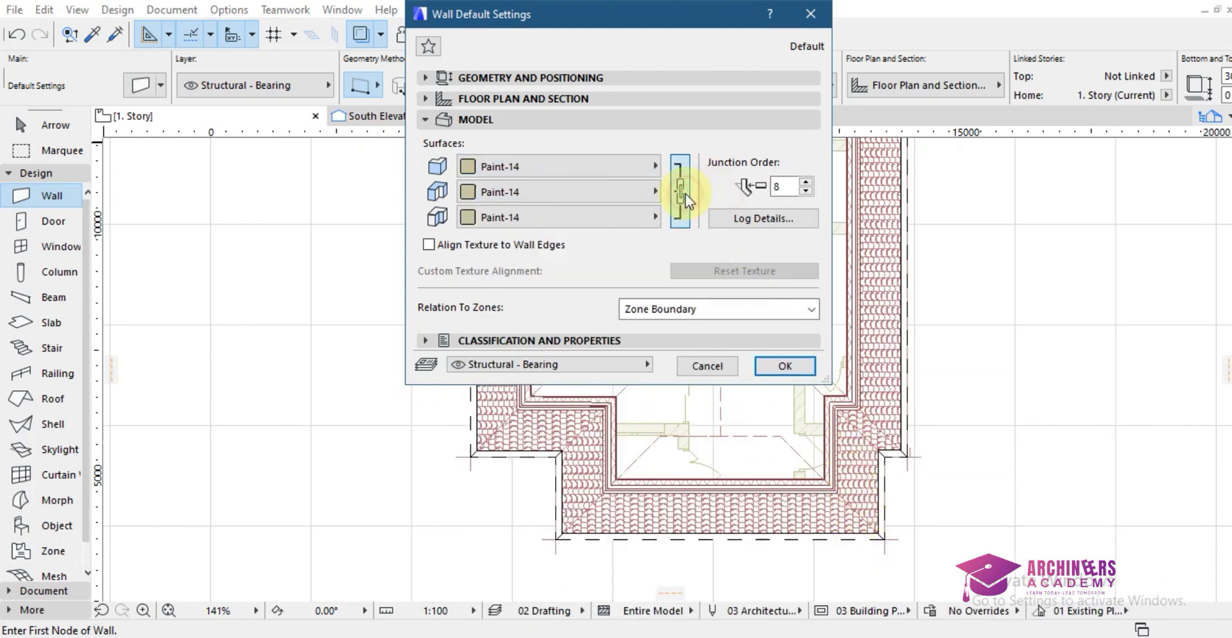
{"action": "left_click", "coordinate": [784, 366]}
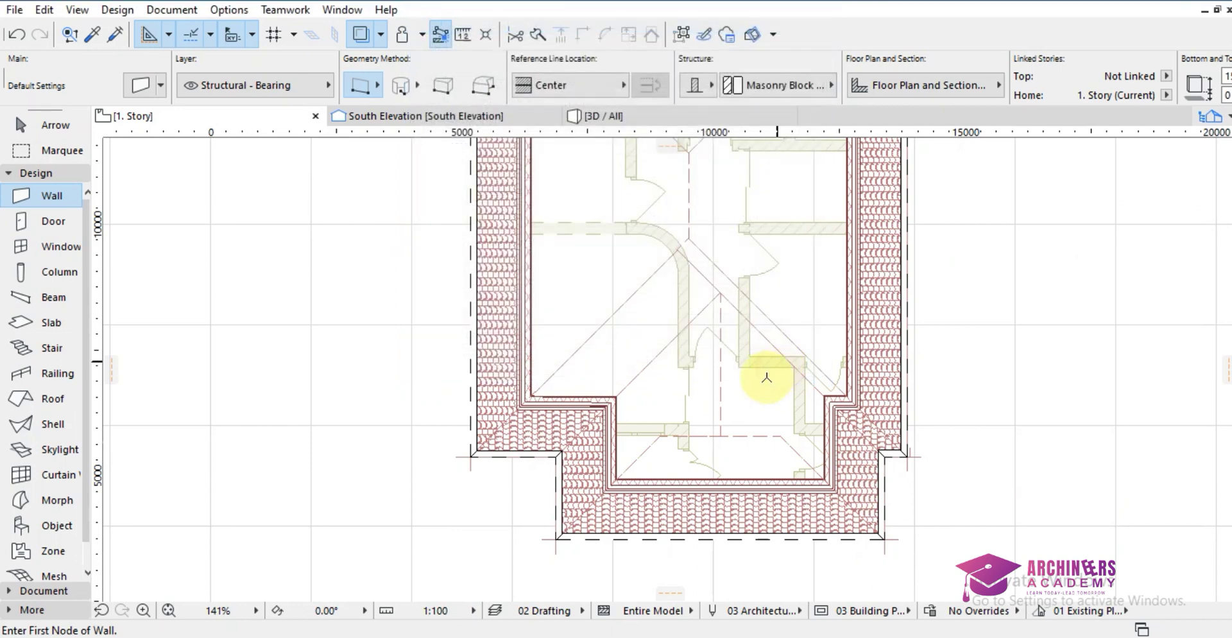
- Draw a horizontal wall about 3600 mm long across the front projection, review its geometry settings, and deselect it
{"action": "left_click", "coordinate": [630, 456]}
{"action": "left_click", "coordinate": [817, 451]}
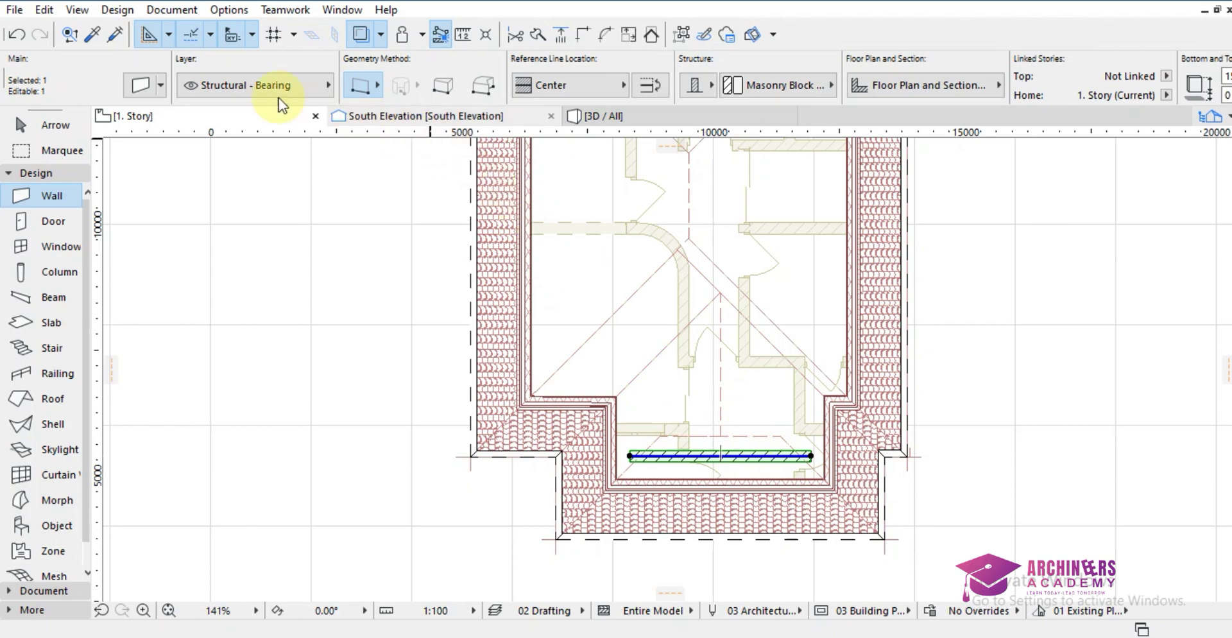
{"action": "left_click", "coordinate": [143, 85]}
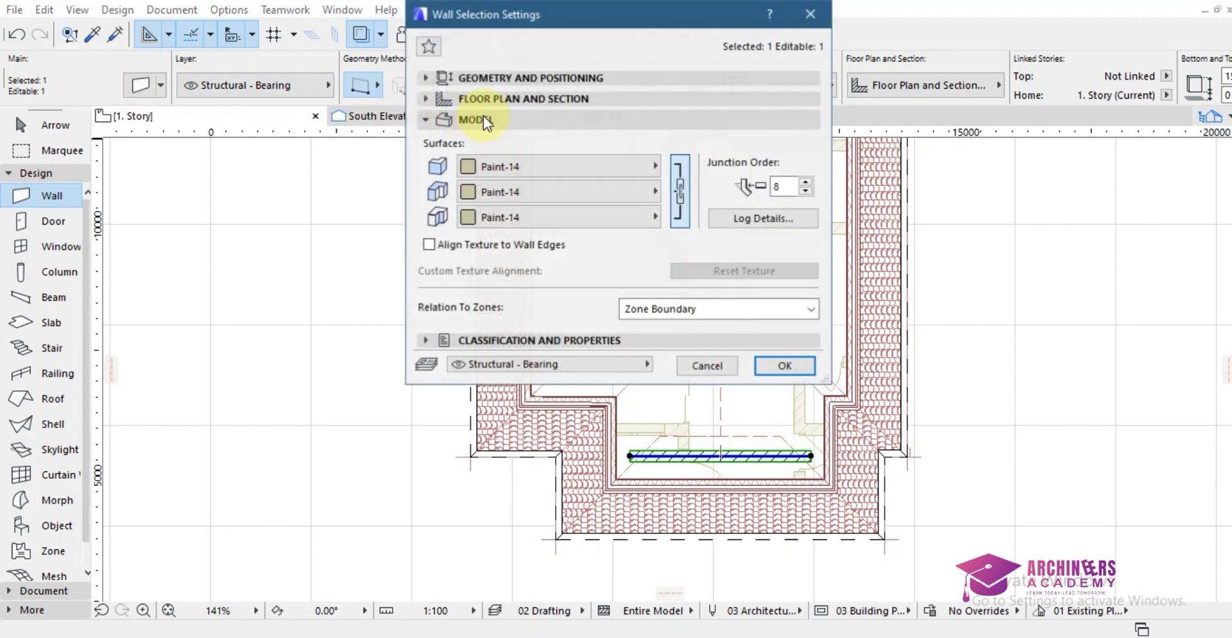
{"action": "left_click", "coordinate": [557, 81]}
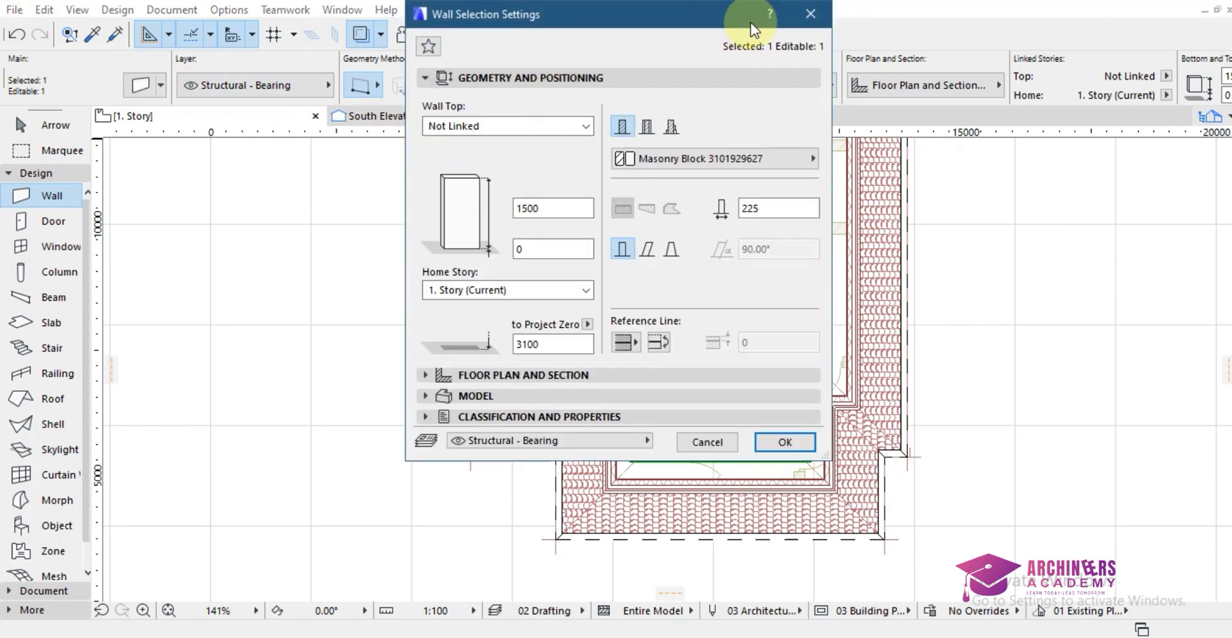
{"action": "left_click", "coordinate": [811, 14]}
{"action": "key", "text": "Escape"}
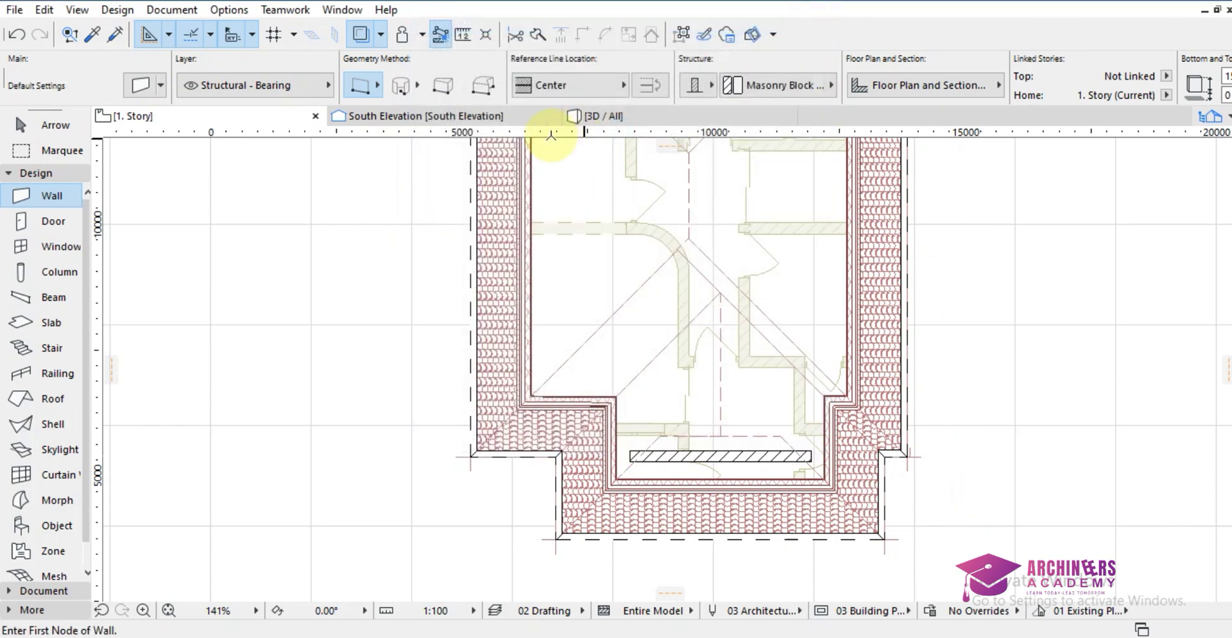
- Check the roof in 3D, set the front projection wall's height to 3000 mm, and show the whole model in 3D
{"action": "left_click", "coordinate": [595, 116]}
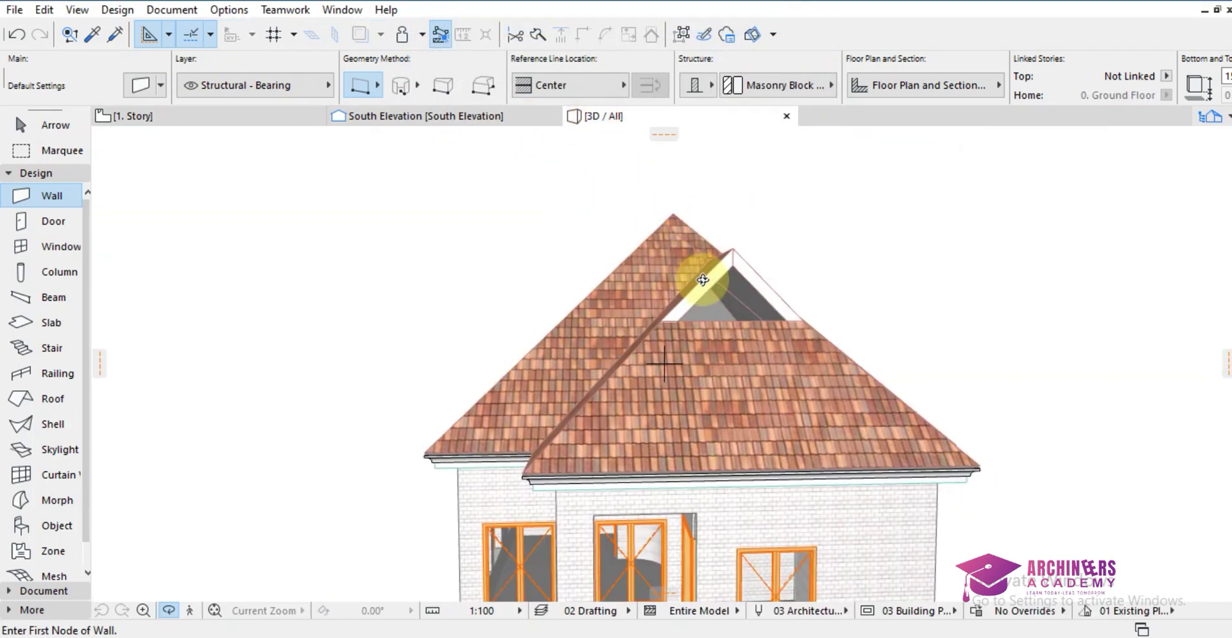
{"action": "middle_click_drag", "start_coordinate": [721, 405], "coordinate": [632, 385], "text": "shift"}
{"action": "left_click", "coordinate": [141, 85]}
{"action": "left_click", "coordinate": [812, 23]}
{"action": "left_click", "coordinate": [252, 114]}
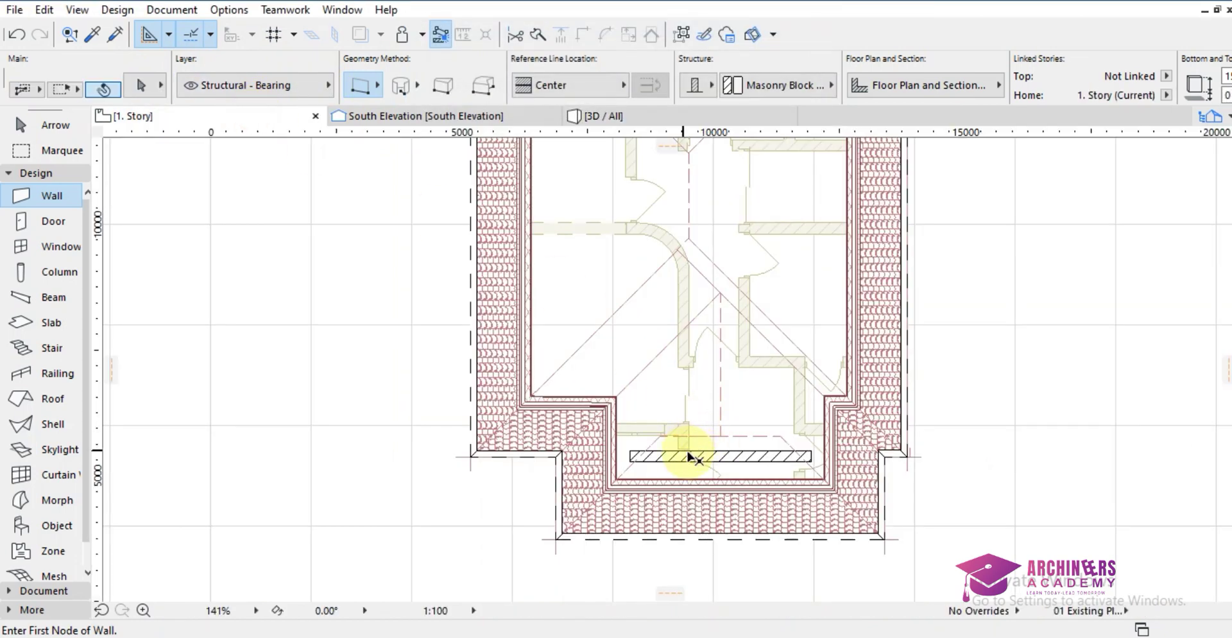
{"action": "left_click", "coordinate": [688, 454], "text": "shift"}
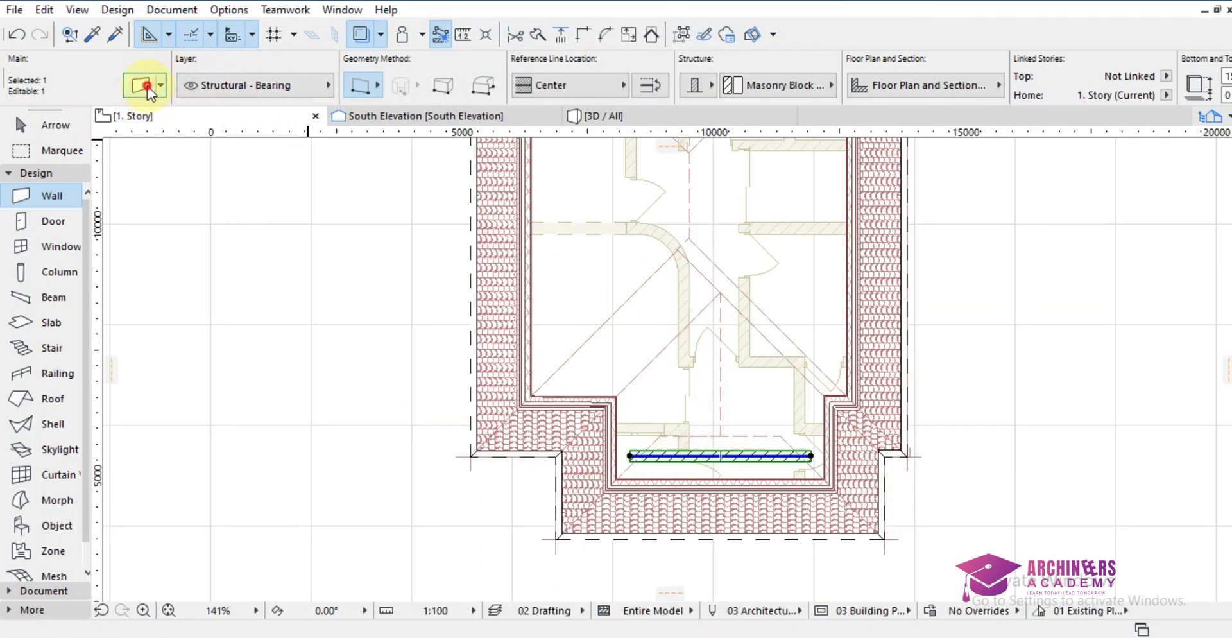
{"action": "key", "text": "ctrl+t"}
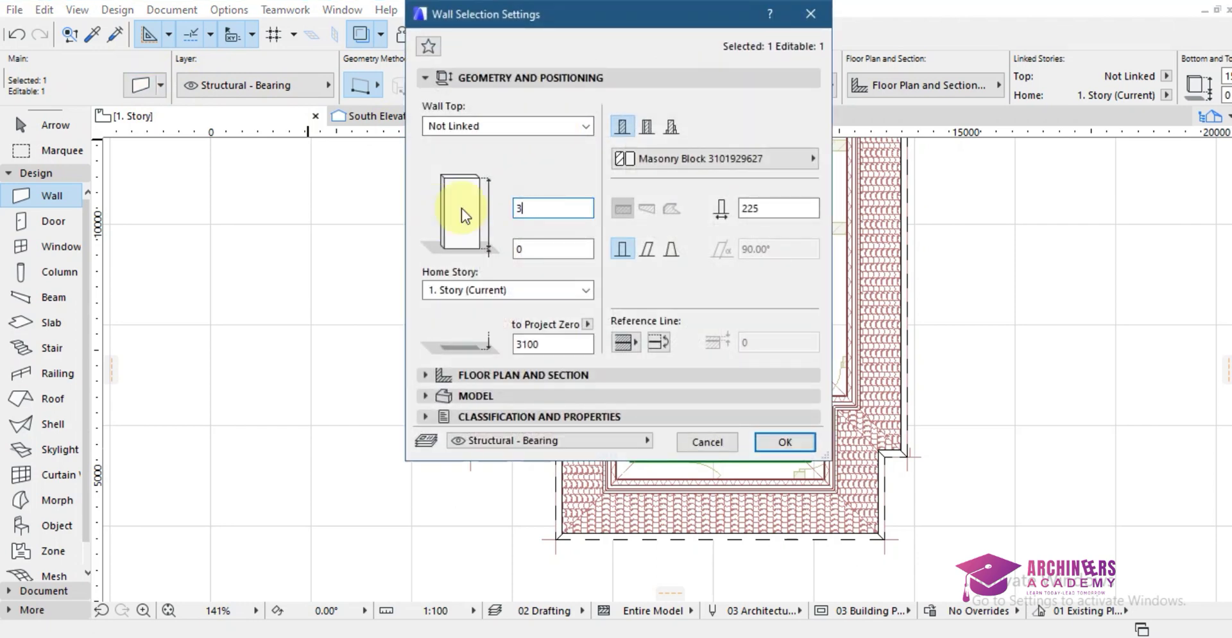
{"action": "type", "text": "000"}
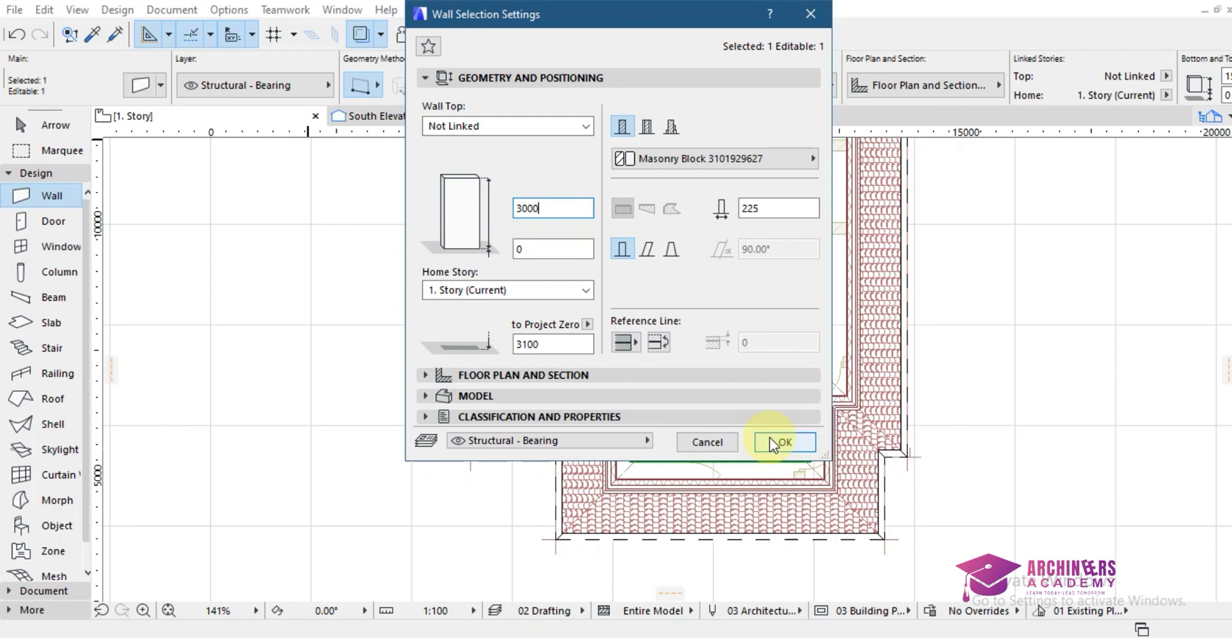
{"action": "left_click", "coordinate": [771, 440]}
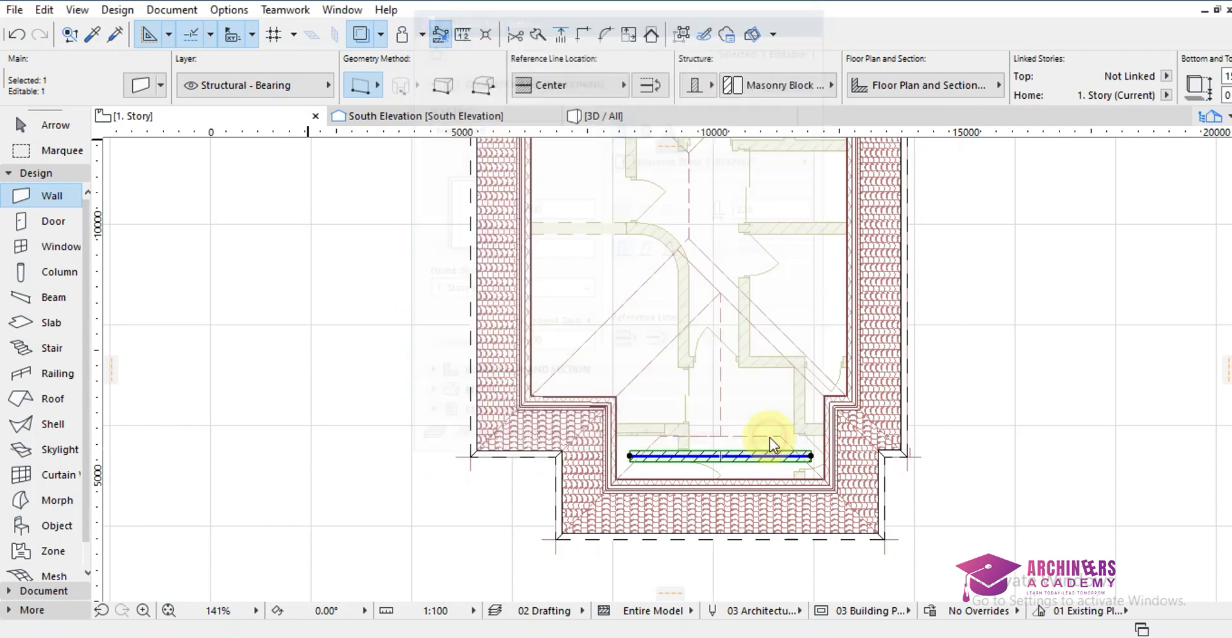
{"action": "right_click", "coordinate": [1014, 462]}
{"action": "left_click", "coordinate": [1096, 347]}
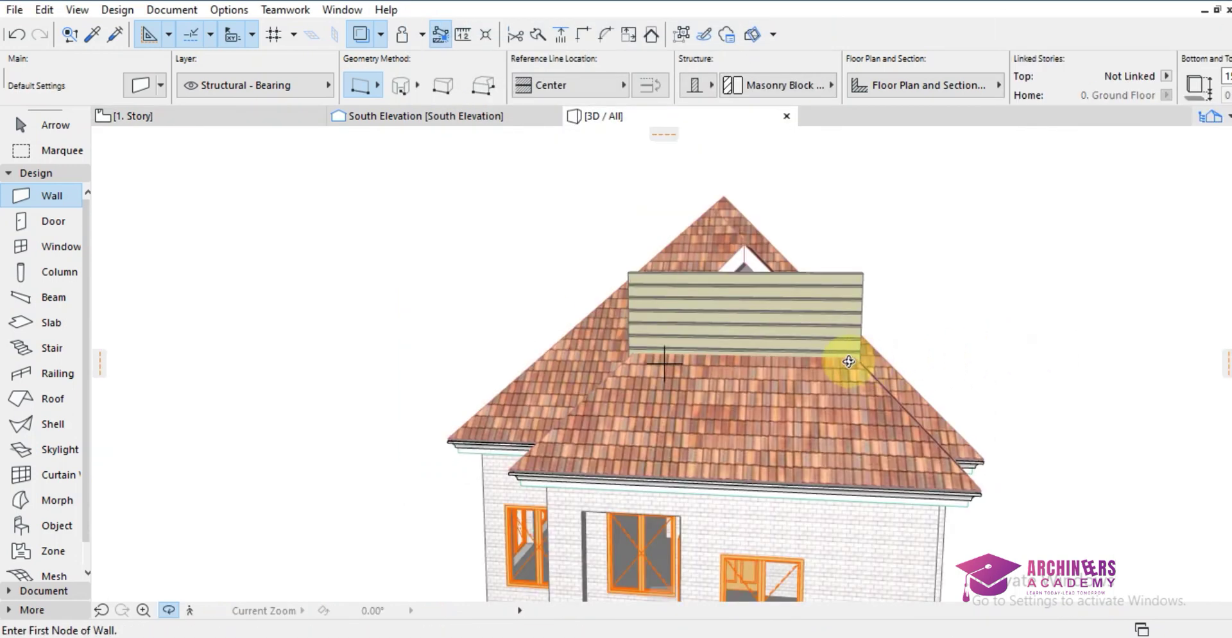
- Move the wall about 550 mm back on the story plan, just behind the front roof plane's horizontal top edge
{"action": "left_click_drag", "start_coordinate": [729, 311], "coordinate": [796, 283]}
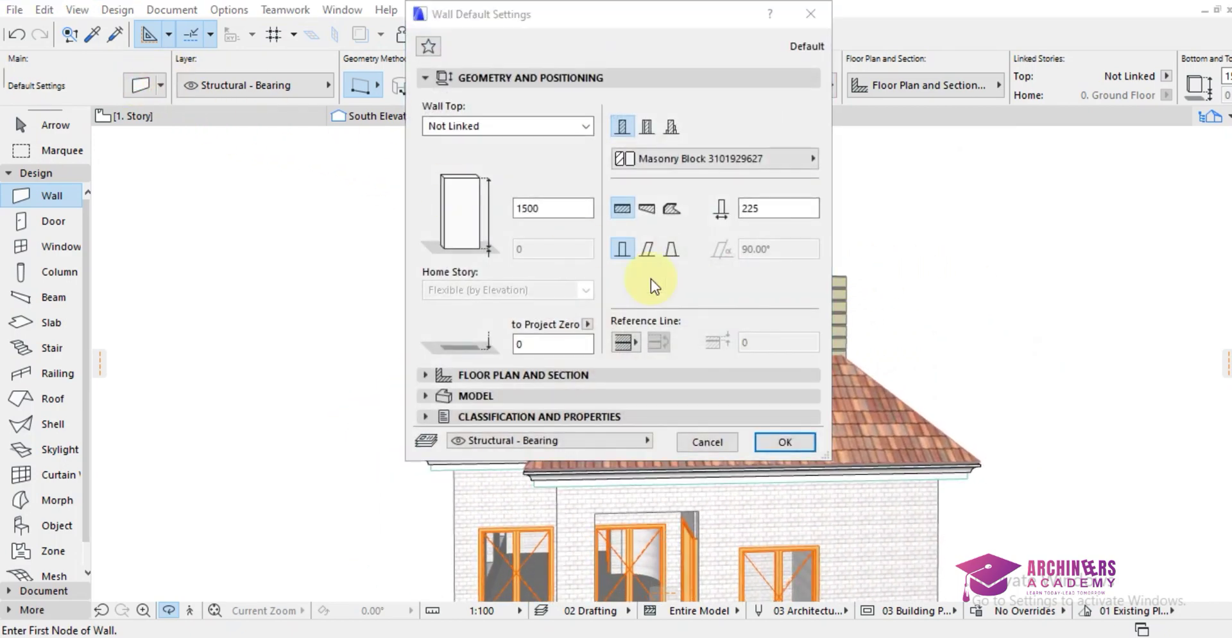
{"action": "left_click", "coordinate": [809, 15]}
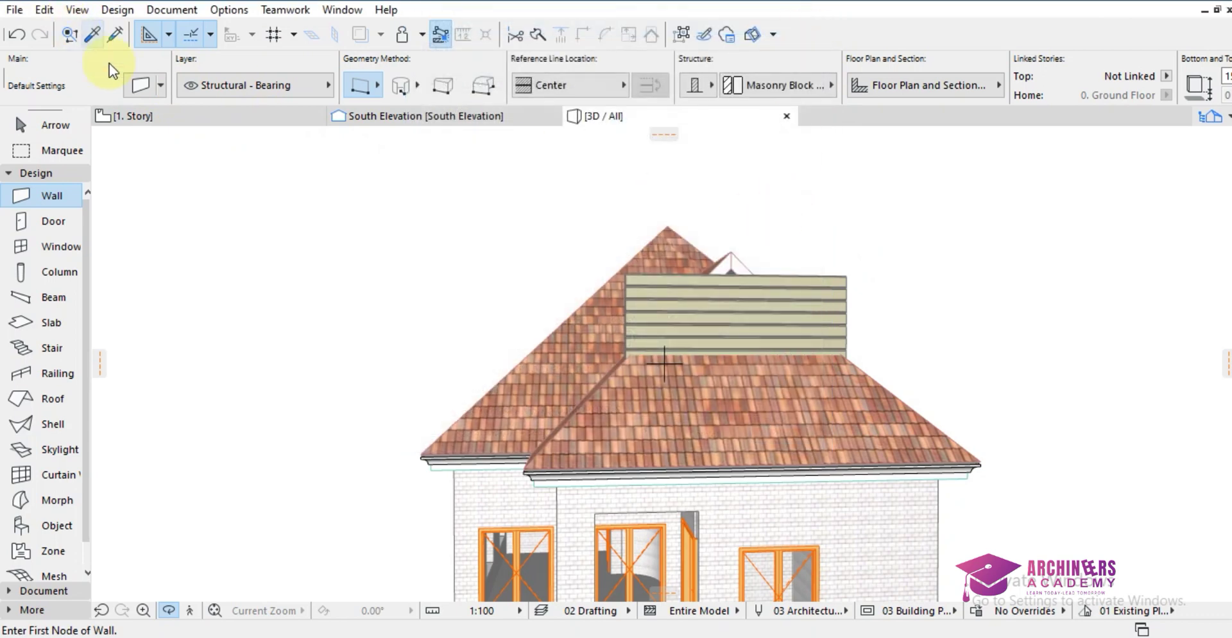
{"action": "left_click", "coordinate": [196, 120]}
{"action": "left_click", "coordinate": [781, 500], "text": "shift"}
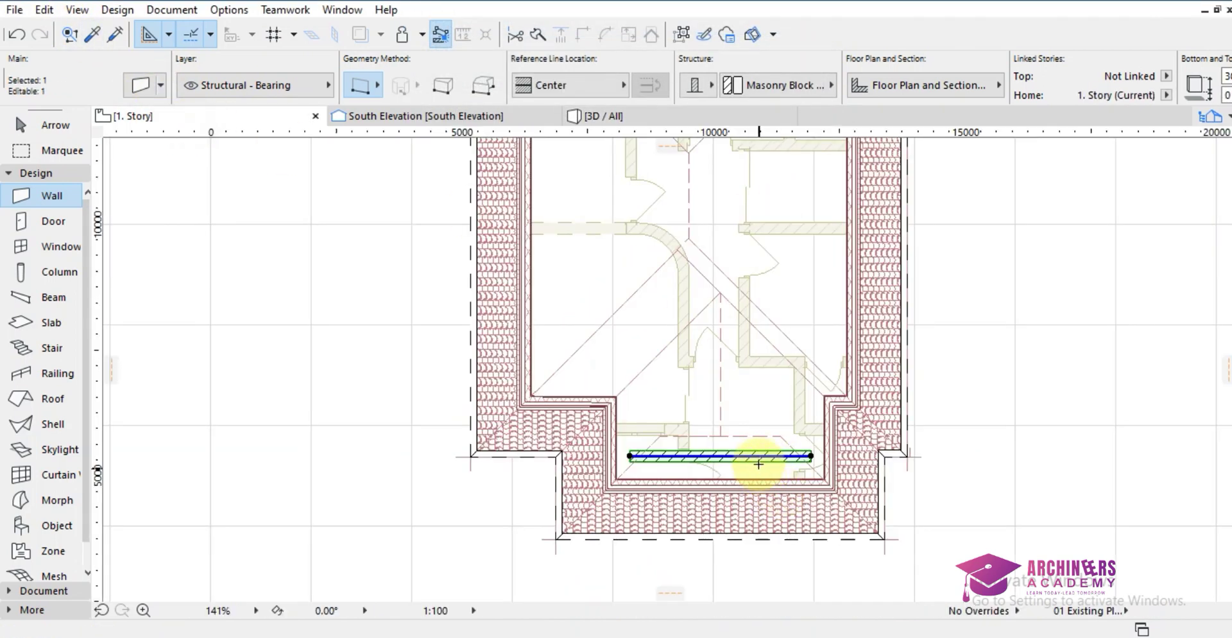
{"action": "scroll", "coordinate": [735, 457], "scroll_direction": "up", "scroll_amount": 4}
{"action": "key", "text": "ctrl+d"}
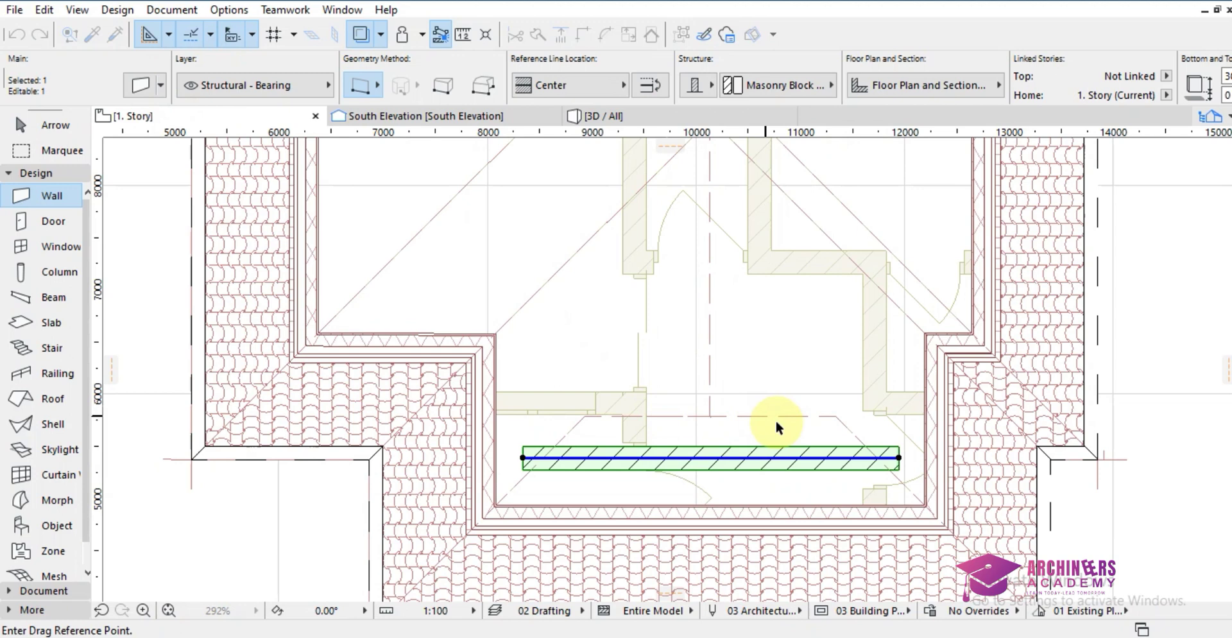
{"action": "left_click", "coordinate": [709, 452]}
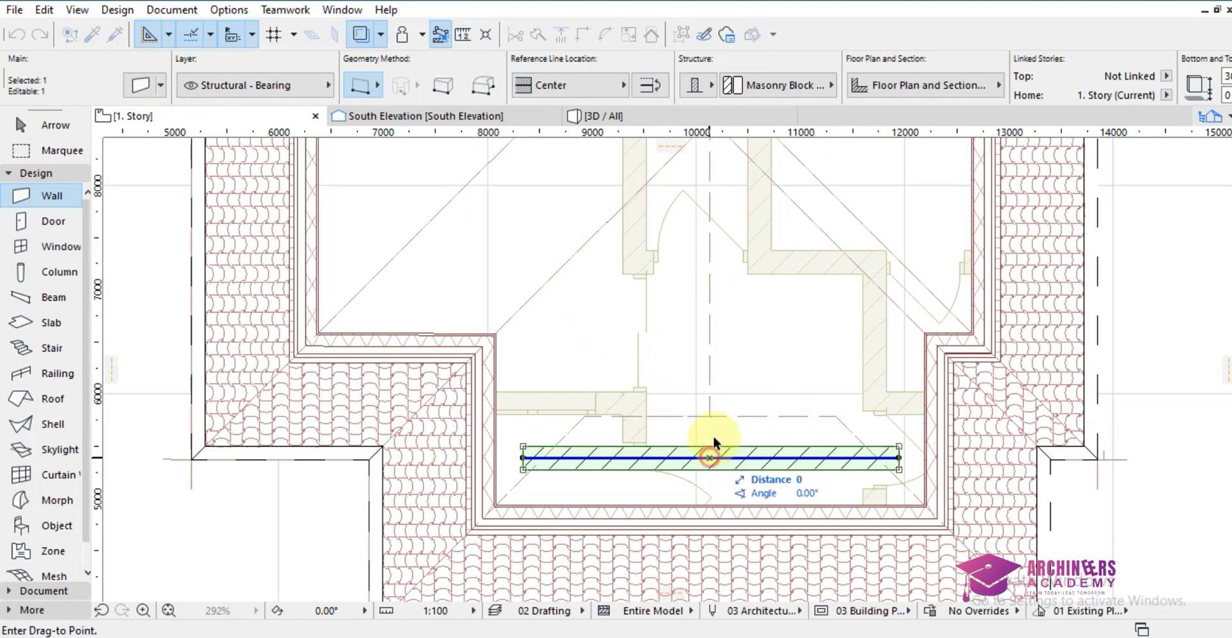
{"action": "left_click", "coordinate": [722, 401]}
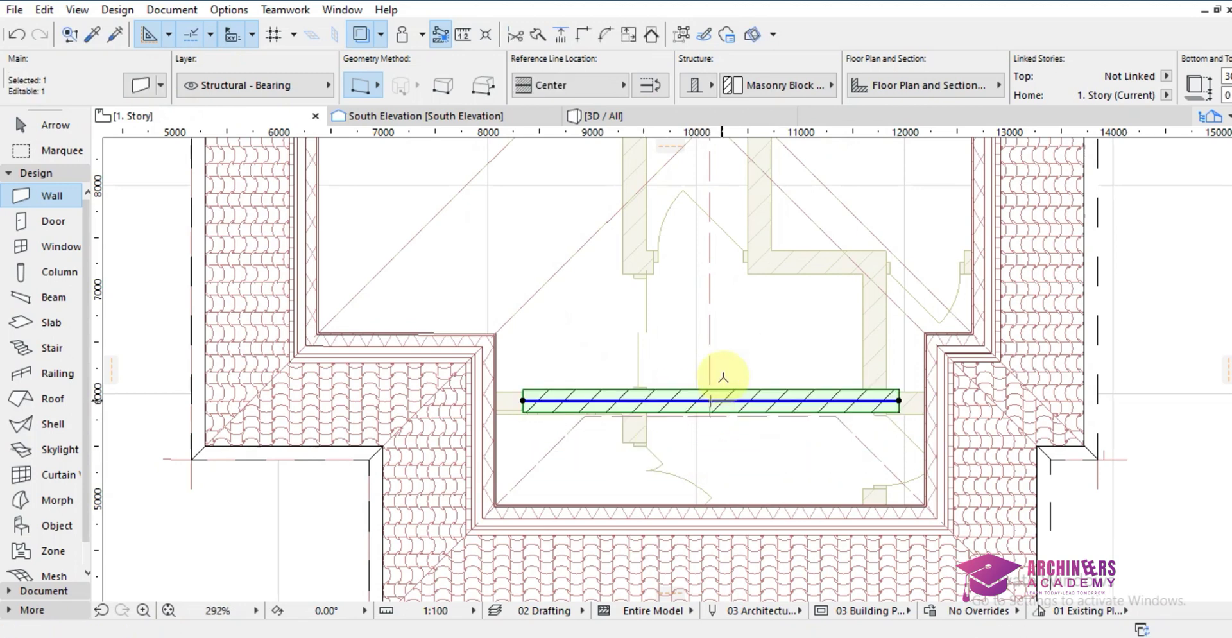
- Set the wall's base offset to the home story to 100 mm and show the whole model in 3D
{"action": "scroll", "coordinate": [721, 375], "scroll_direction": "down", "scroll_amount": 2}
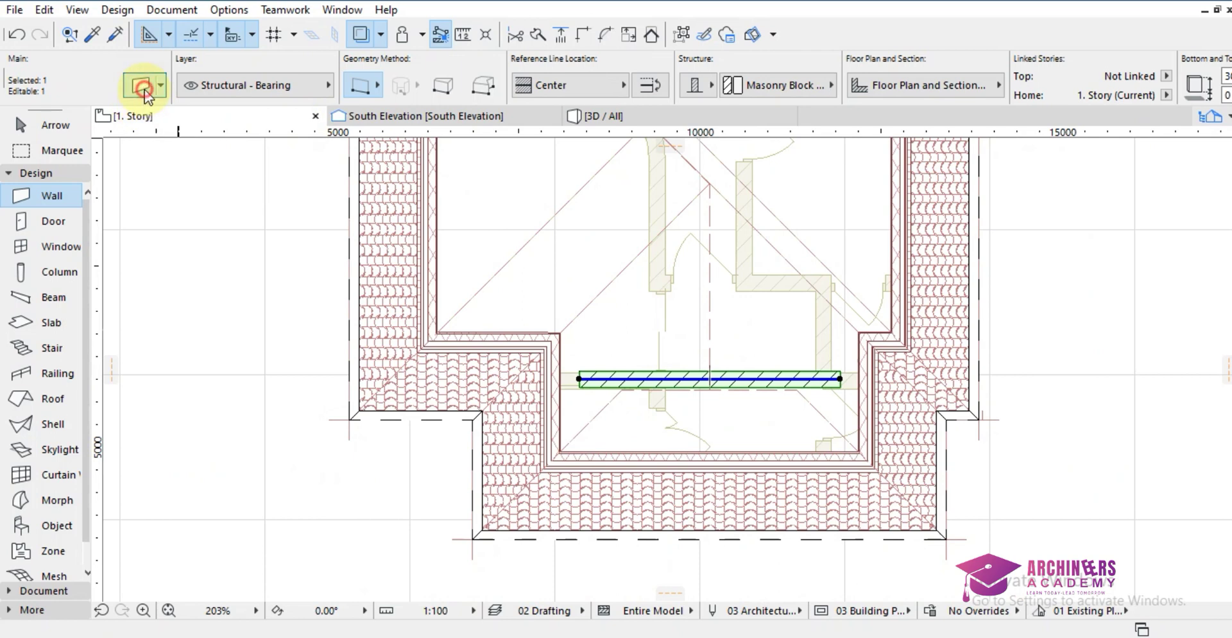
{"action": "key", "text": "ctrl+t"}
{"action": "left_click", "coordinate": [534, 246]}
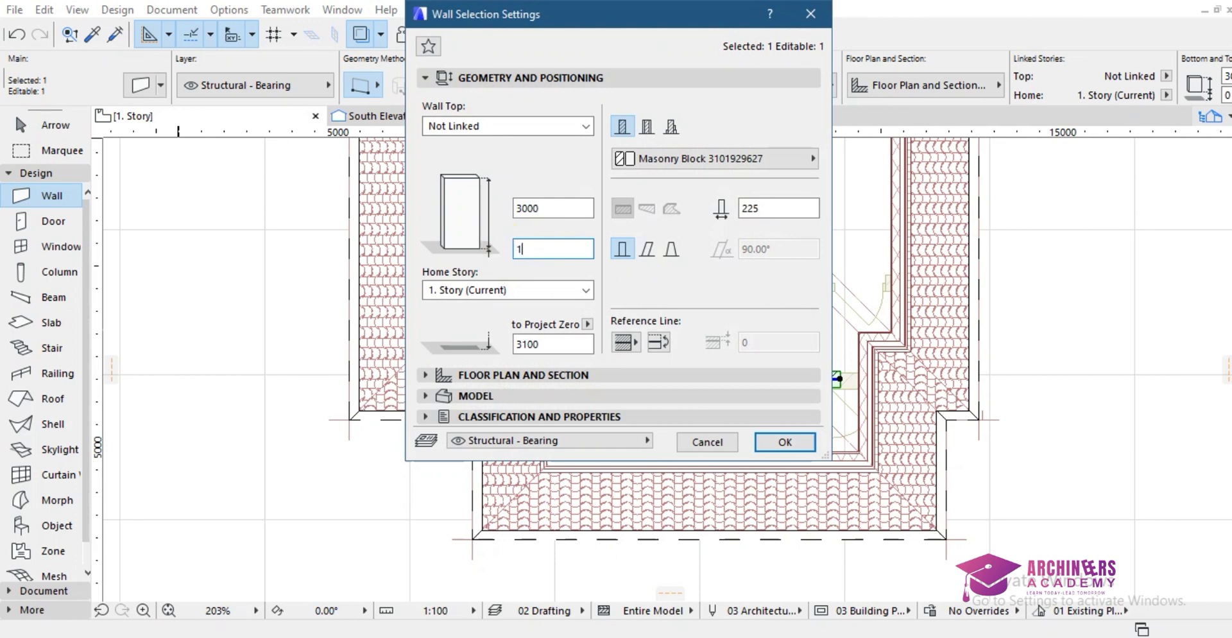
{"action": "left_click", "coordinate": [810, 441]}
{"action": "right_click", "coordinate": [1102, 497]}
{"action": "left_click", "coordinate": [1122, 383]}
- Examine in 3D how the wall fills the gable opening, and return to the story plan
{"action": "scroll", "coordinate": [757, 289], "scroll_direction": "up", "scroll_amount": 4}
{"action": "middle_click_drag", "start_coordinate": [679, 282], "coordinate": [721, 275], "text": "shift"}
{"action": "middle_click_drag", "start_coordinate": [655, 333], "coordinate": [659, 225], "text": "shift"}
{"action": "scroll", "coordinate": [721, 275], "scroll_direction": "up", "scroll_amount": 6}
{"action": "scroll", "coordinate": [659, 225], "scroll_direction": "down", "scroll_amount": 3}
{"action": "scroll", "coordinate": [739, 317], "scroll_direction": "up", "scroll_amount": 3}
{"action": "middle_click_drag", "start_coordinate": [676, 348], "coordinate": [661, 341], "text": "shift"}
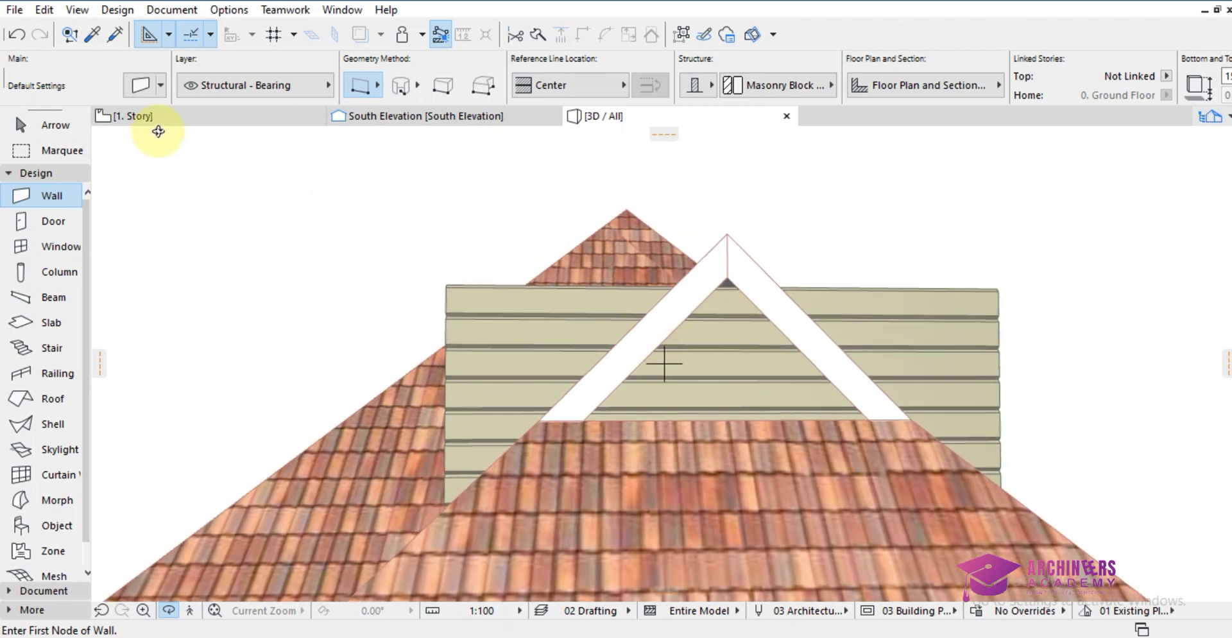
{"action": "left_click", "coordinate": [142, 85]}
{"action": "left_click", "coordinate": [814, 13]}
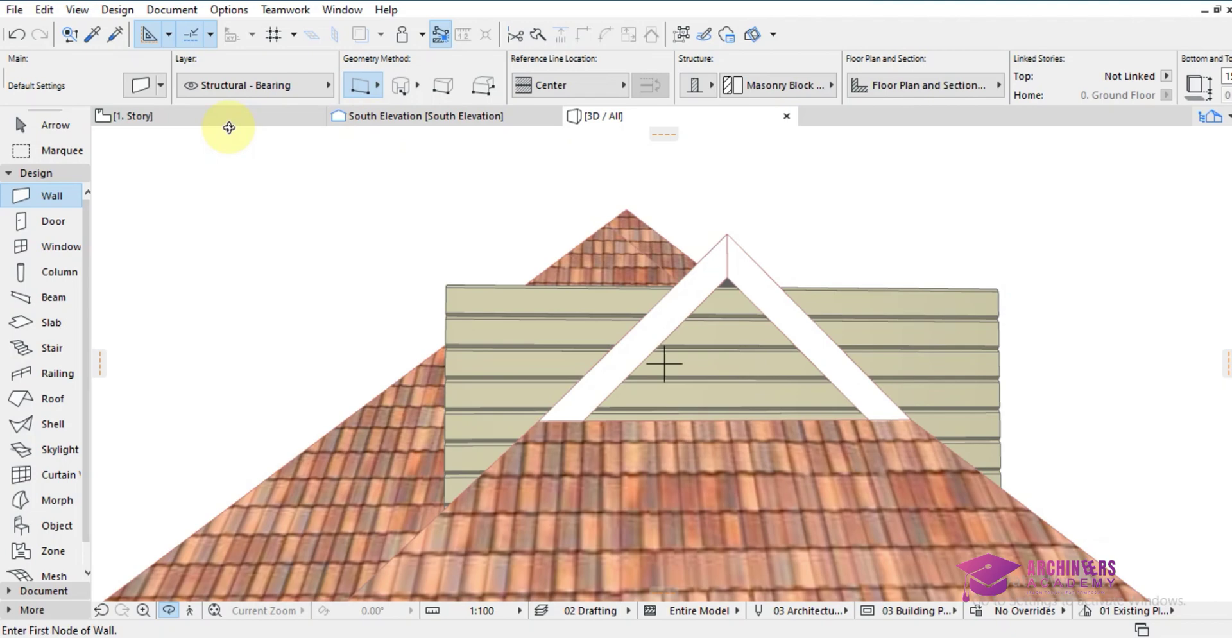
{"action": "left_click", "coordinate": [229, 122]}
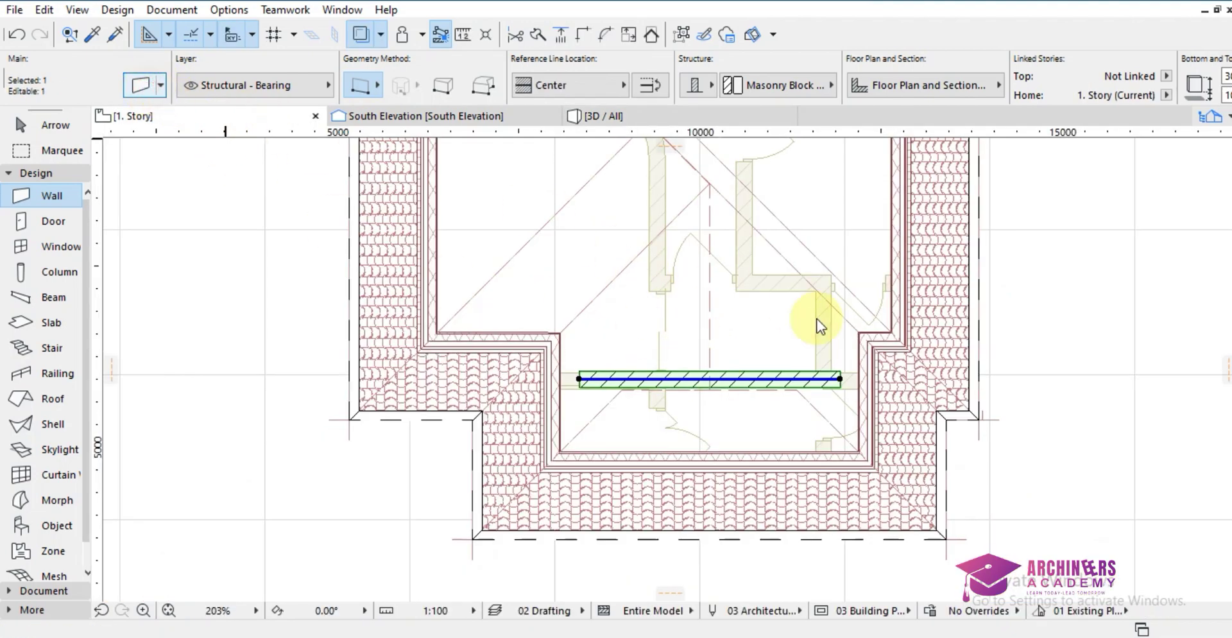
- Set the selected wall's base offset to the home story to 200 mm
{"action": "key", "text": "ctrl+t"}
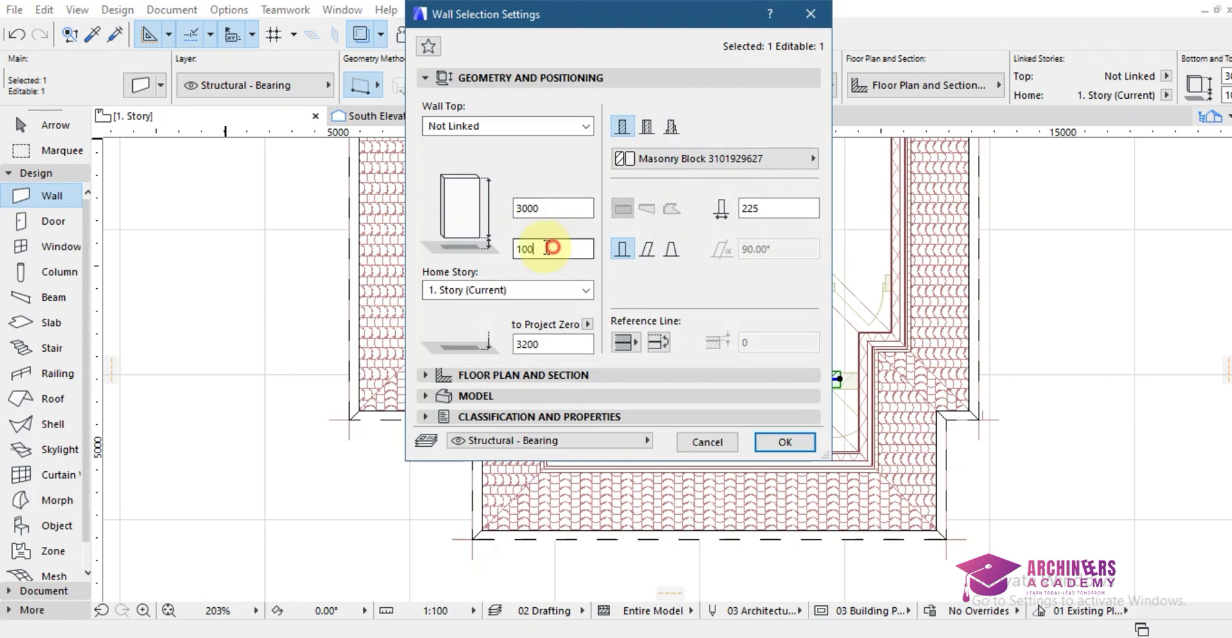
{"action": "left_click", "coordinate": [538, 255]}
{"action": "type", "text": "200"}
{"action": "left_click", "coordinate": [784, 442]}
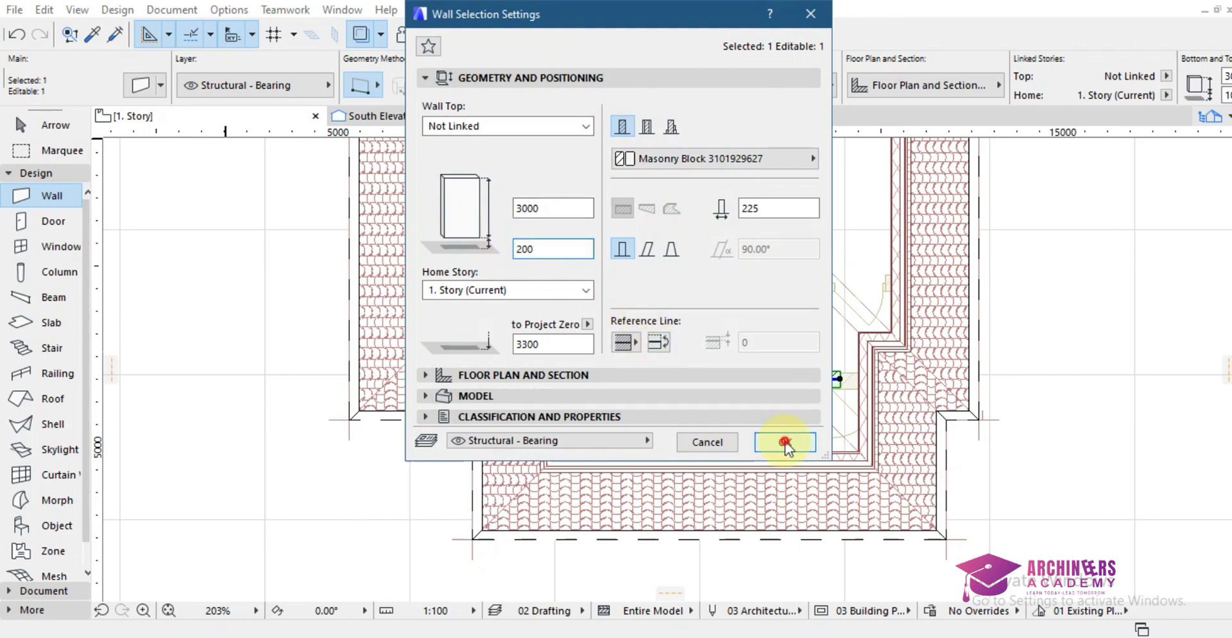
{"action": "scroll", "coordinate": [737, 386], "scroll_direction": "up", "scroll_amount": 5}
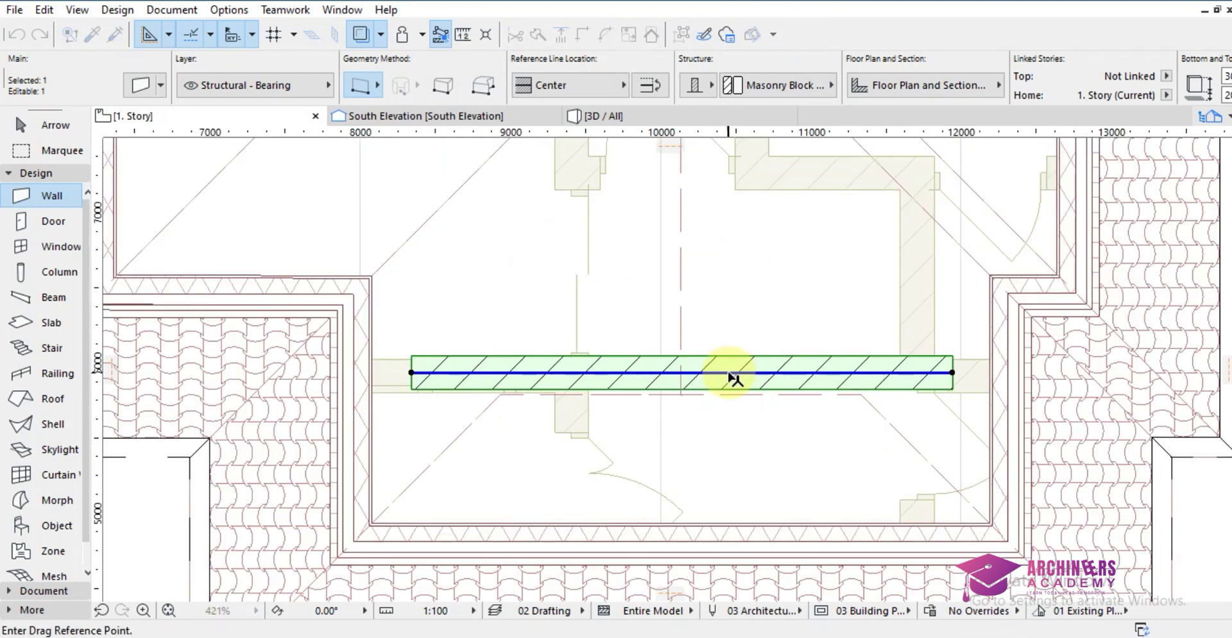
- Move the wall slightly farther back from the front roof plane's edge on the story plan and show the whole model in 3D
{"action": "left_click", "coordinate": [731, 379]}
{"action": "left_click", "coordinate": [723, 353]}
{"action": "scroll", "coordinate": [745, 347], "scroll_direction": "down", "scroll_amount": 5}
{"action": "right_click", "coordinate": [1012, 513]}
{"action": "left_click", "coordinate": [1087, 398]}
{"action": "scroll", "coordinate": [674, 310], "scroll_direction": "down", "scroll_amount": 5}
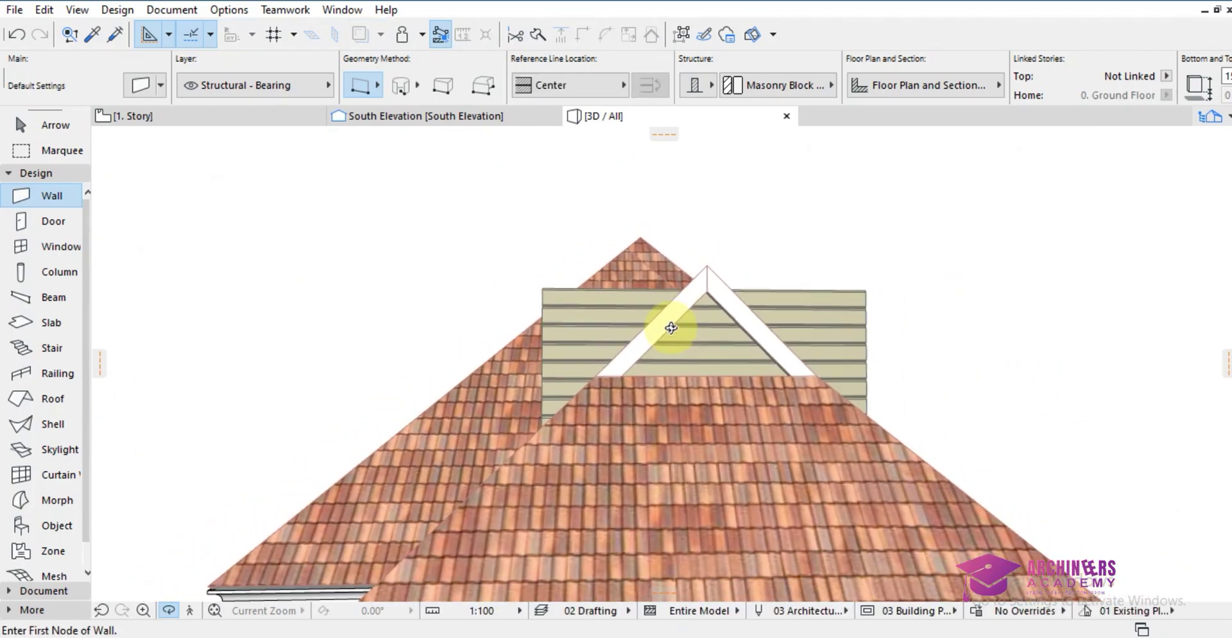
{"action": "left_click_drag", "start_coordinate": [732, 285], "coordinate": [701, 439]}
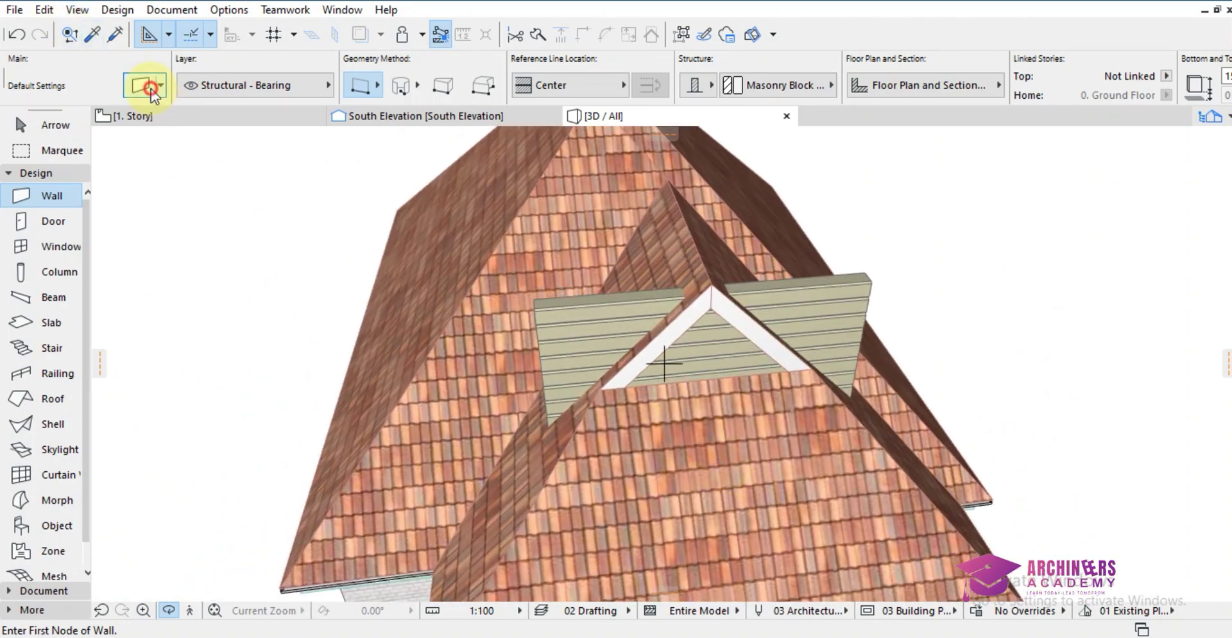
{"action": "key", "text": "ctrl+t"}
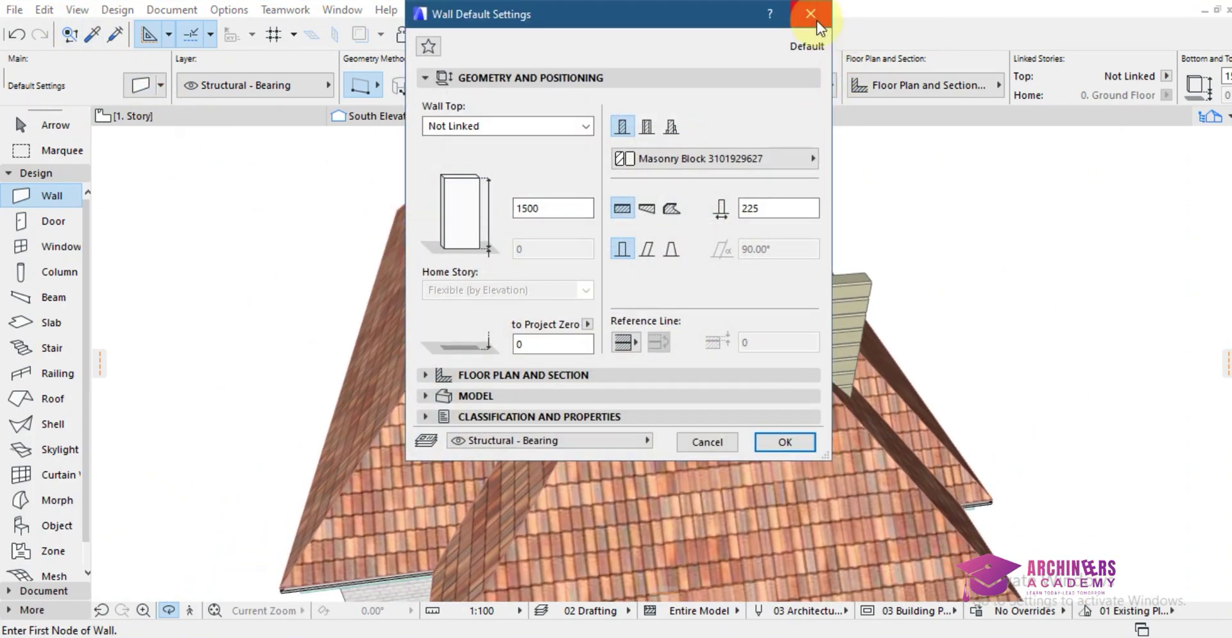
{"action": "left_click", "coordinate": [804, 21]}
- Move the wall about another 230 mm back on the story plan and check its position behind the gable opening in 3D
{"action": "left_click", "coordinate": [263, 114]}
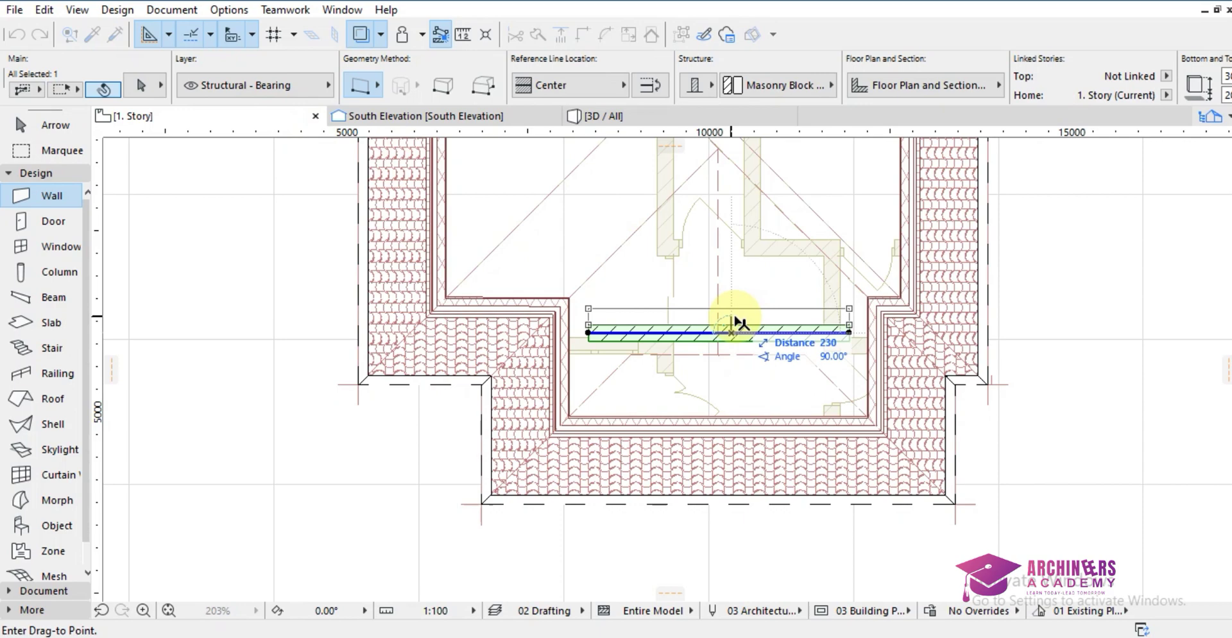
{"action": "left_click", "coordinate": [738, 321]}
{"action": "key", "text": "Escape"}
{"action": "right_click", "coordinate": [1004, 477]}
{"action": "left_click", "coordinate": [1054, 423]}
{"action": "scroll", "coordinate": [826, 371], "scroll_direction": "down", "scroll_amount": 2}
{"action": "mouse_move", "coordinate": [761, 308]}
{"action": "middle_mouse_down", "text": "shift"}
{"action": "mouse_move", "coordinate": [888, 263]}
{"action": "mouse_move", "coordinate": [974, 275]}
{"action": "mouse_move", "coordinate": [1007, 308]}
{"action": "mouse_move", "coordinate": [1023, 366]}
{"action": "mouse_move", "coordinate": [701, 275]}
{"action": "mouse_move", "coordinate": [729, 298]}
{"action": "mouse_move", "coordinate": [668, 297]}
{"action": "mouse_move", "coordinate": [779, 308]}
{"action": "mouse_move", "coordinate": [763, 302]}
{"action": "middle_mouse_up", "text": "shift"}
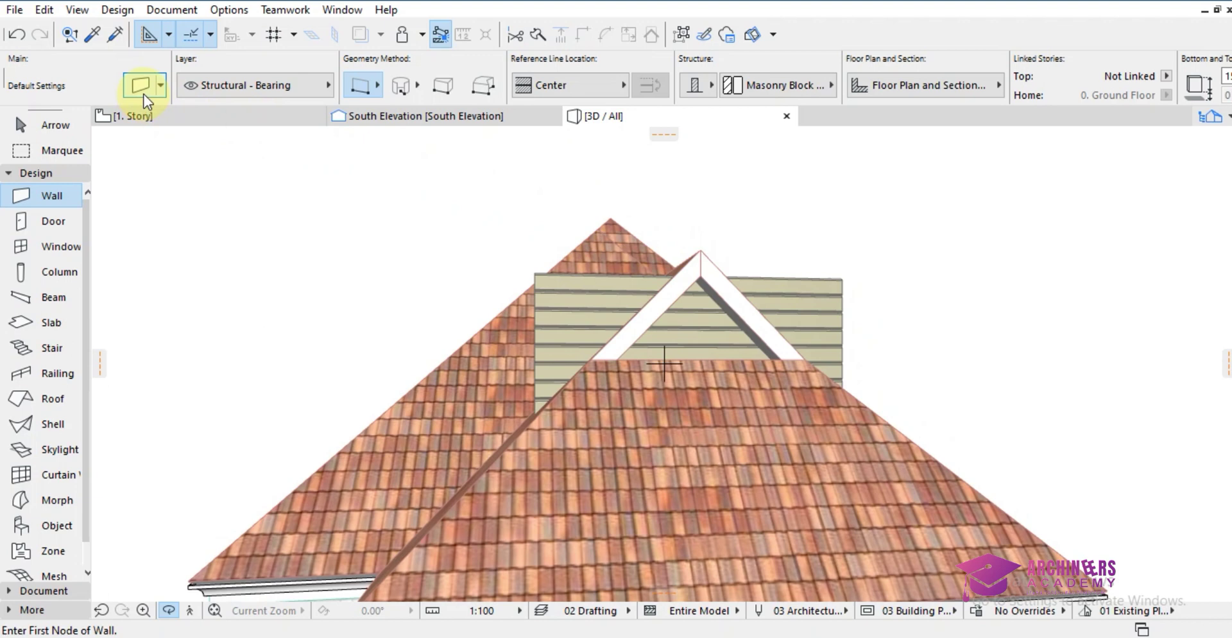
- Trim the wall to the front projection's three roof planes on the story plan, using the roofs from the current selection
{"action": "left_click", "coordinate": [176, 122]}
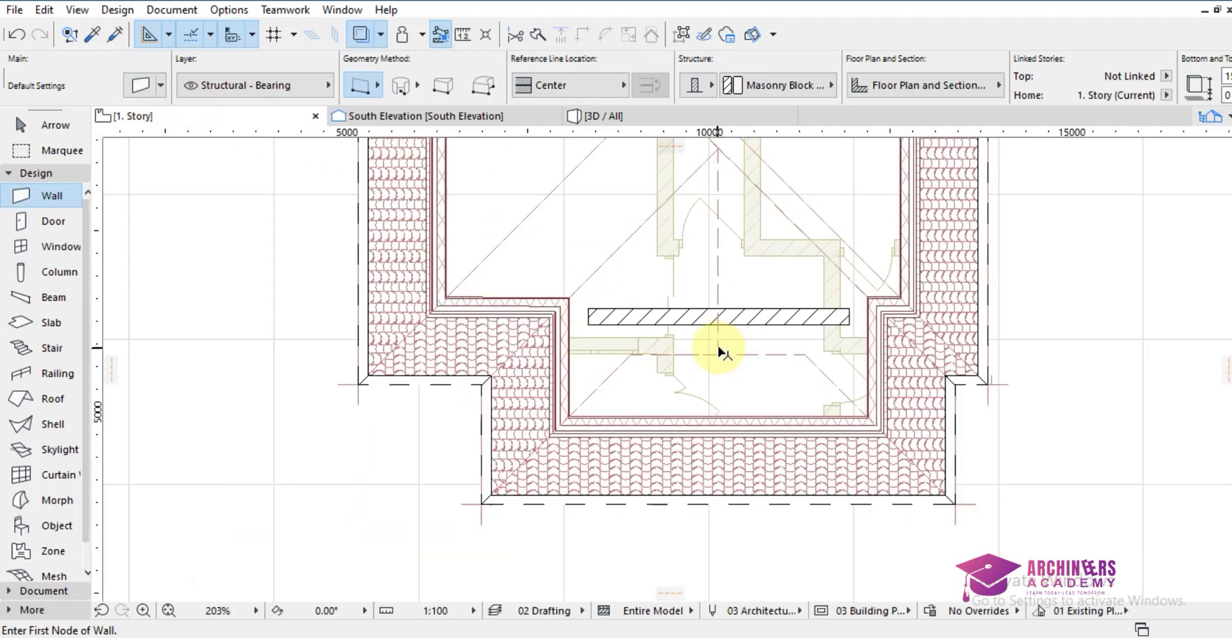
{"action": "left_click", "coordinate": [721, 350], "text": "shift"}
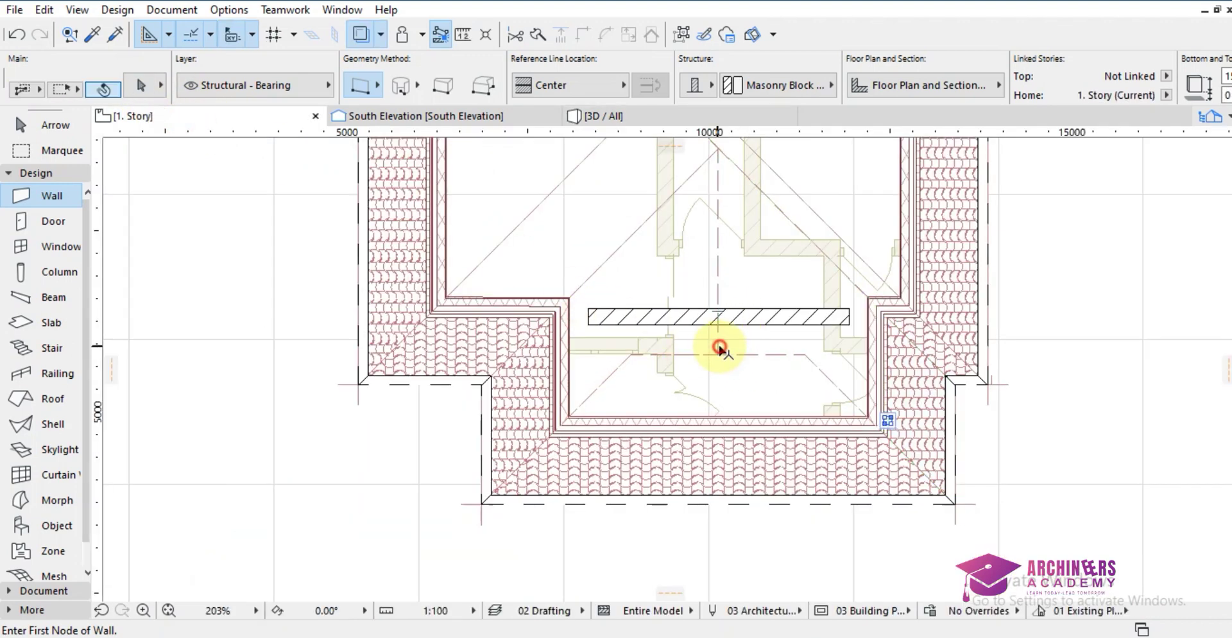
{"action": "left_click", "coordinate": [668, 352], "text": "shift"}
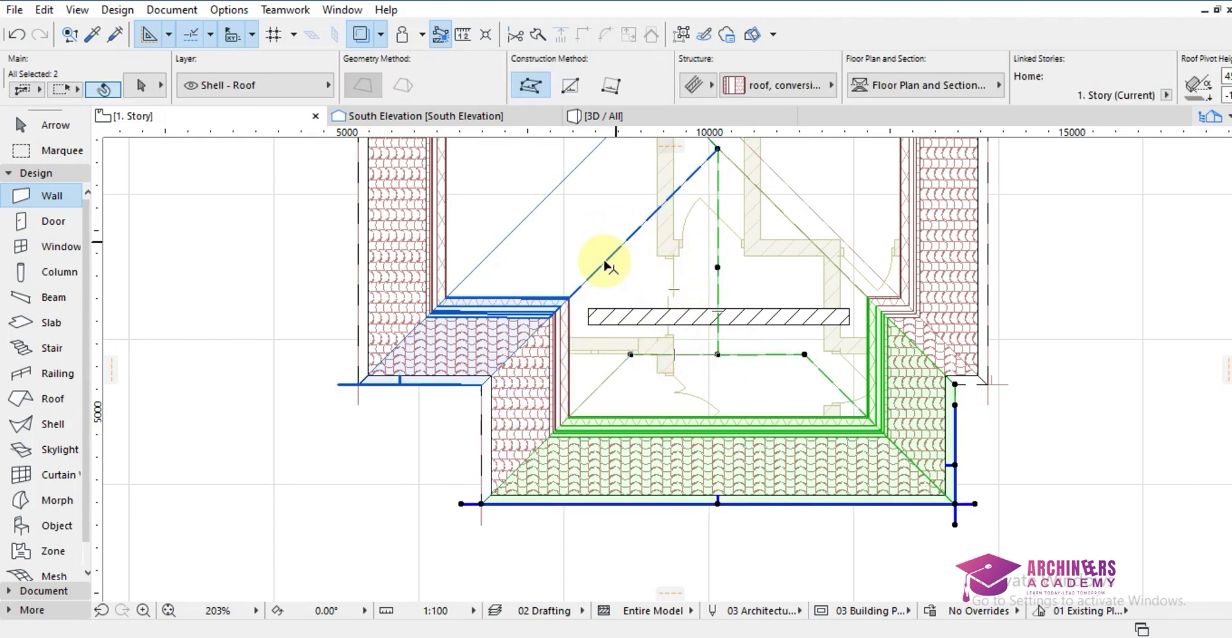
{"action": "left_click", "coordinate": [568, 381], "text": "shift"}
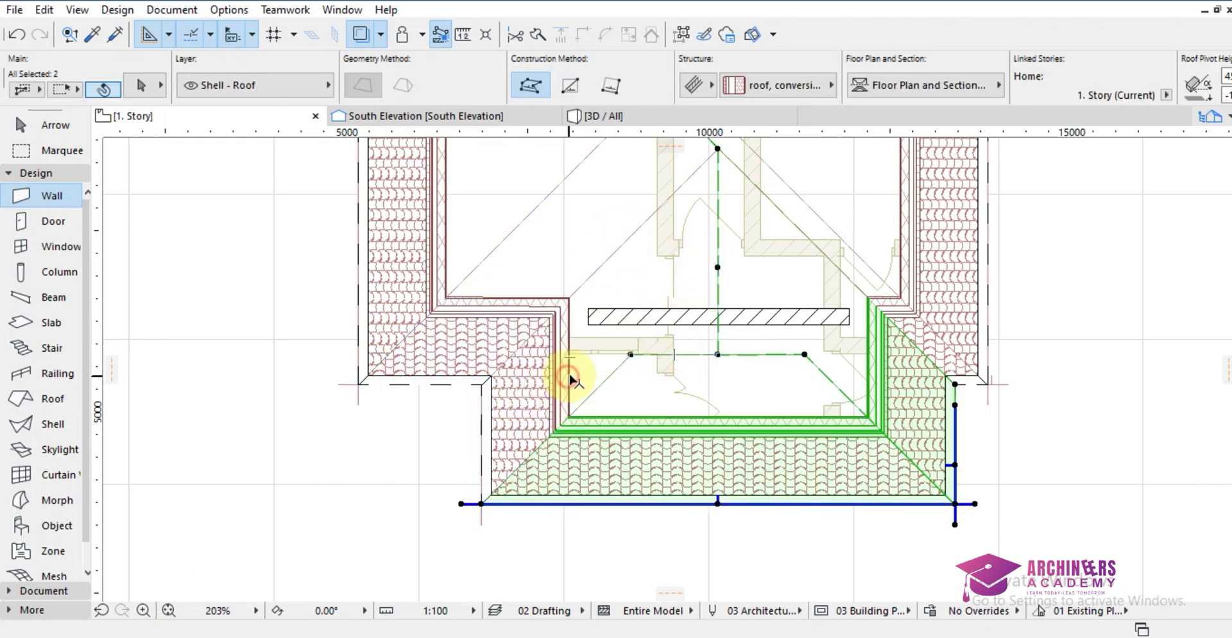
{"action": "left_click", "coordinate": [690, 329], "text": "shift"}
{"action": "right_click", "coordinate": [1025, 249]}
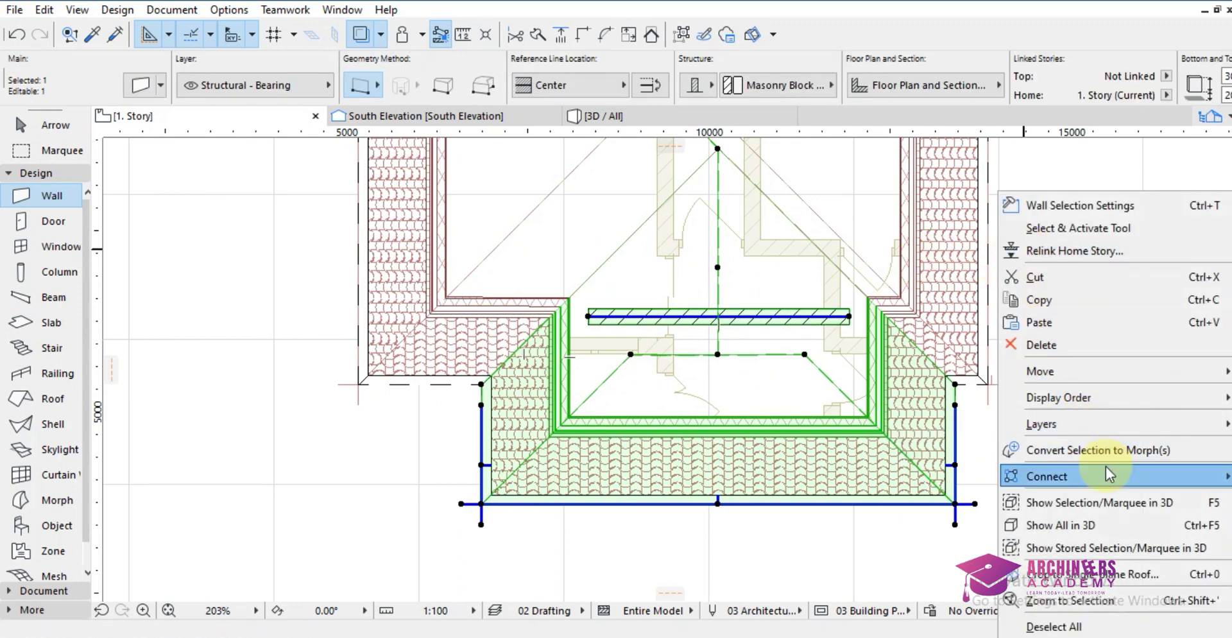
{"action": "mouse_move", "coordinate": [1107, 475]}
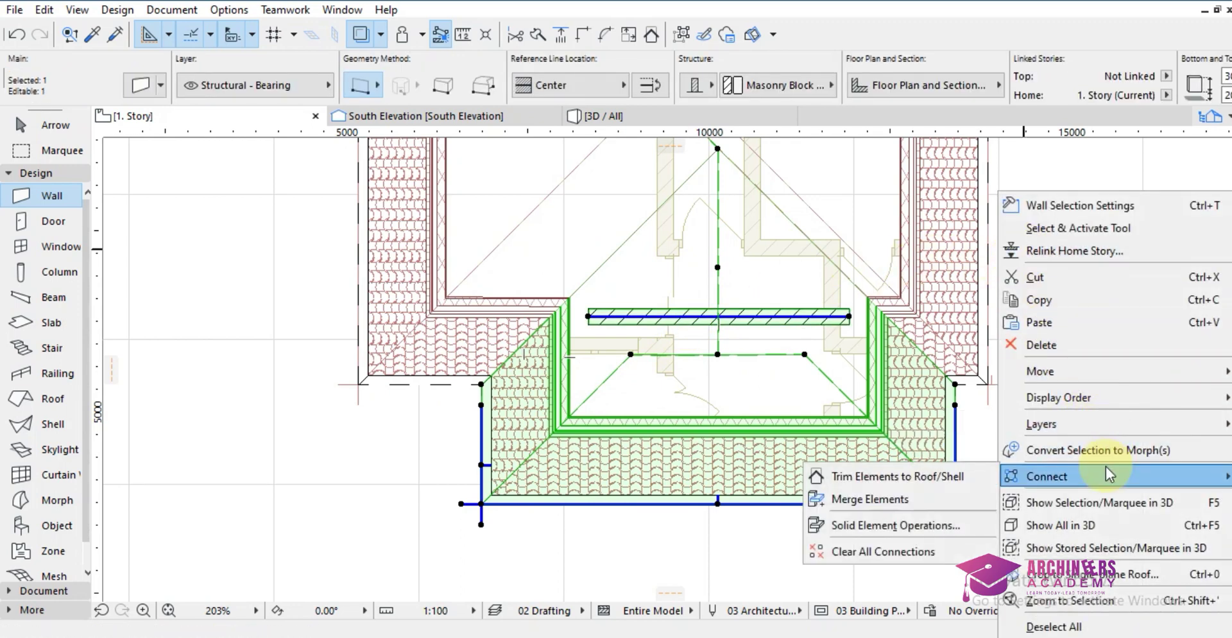
{"action": "left_click", "coordinate": [926, 479]}
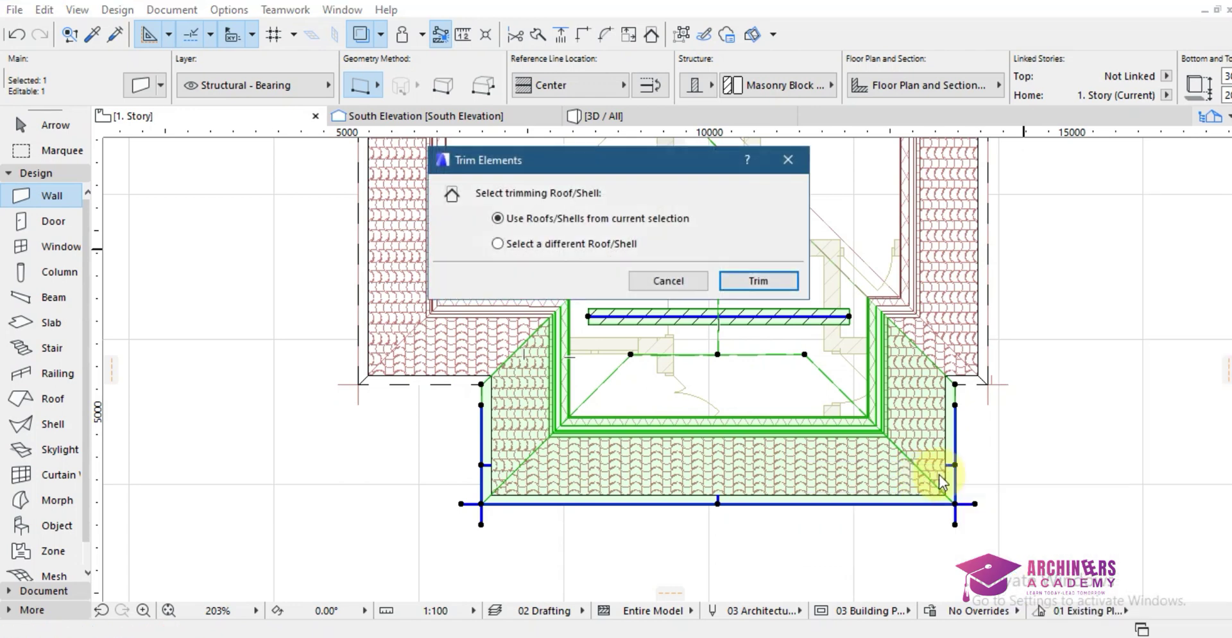
{"action": "left_click", "coordinate": [770, 284]}
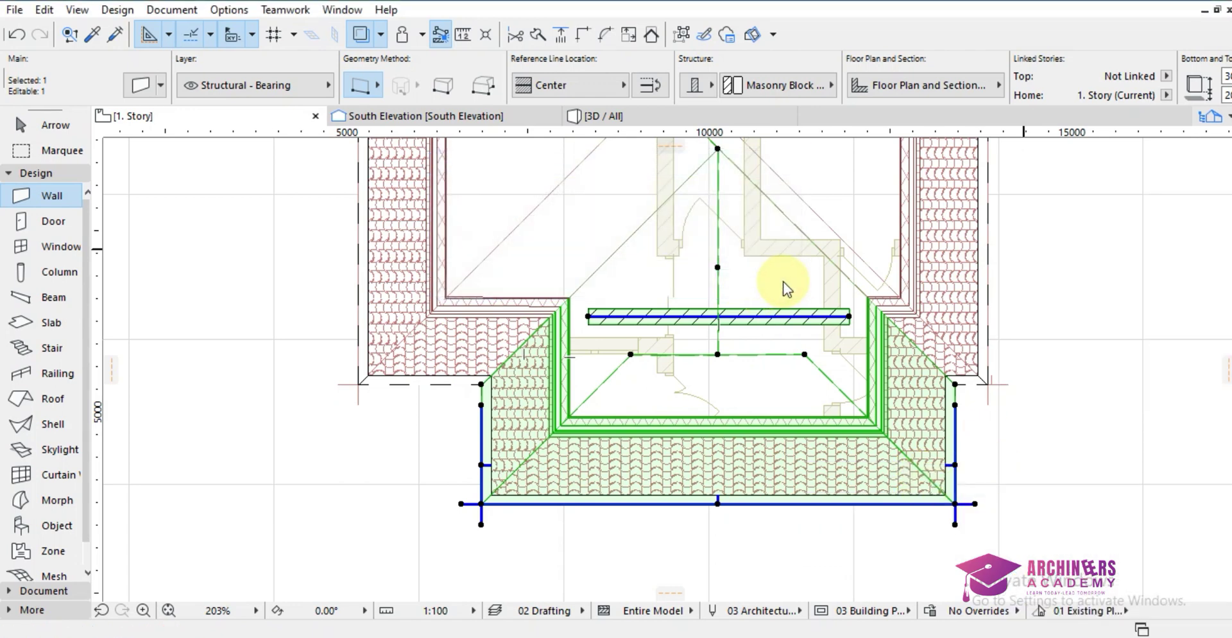
{"action": "key", "text": "Escape"}
- Show the whole model in 3D and examine the trimmed wall in the gable opening from close up and from a distance
{"action": "right_click", "coordinate": [1046, 488]}
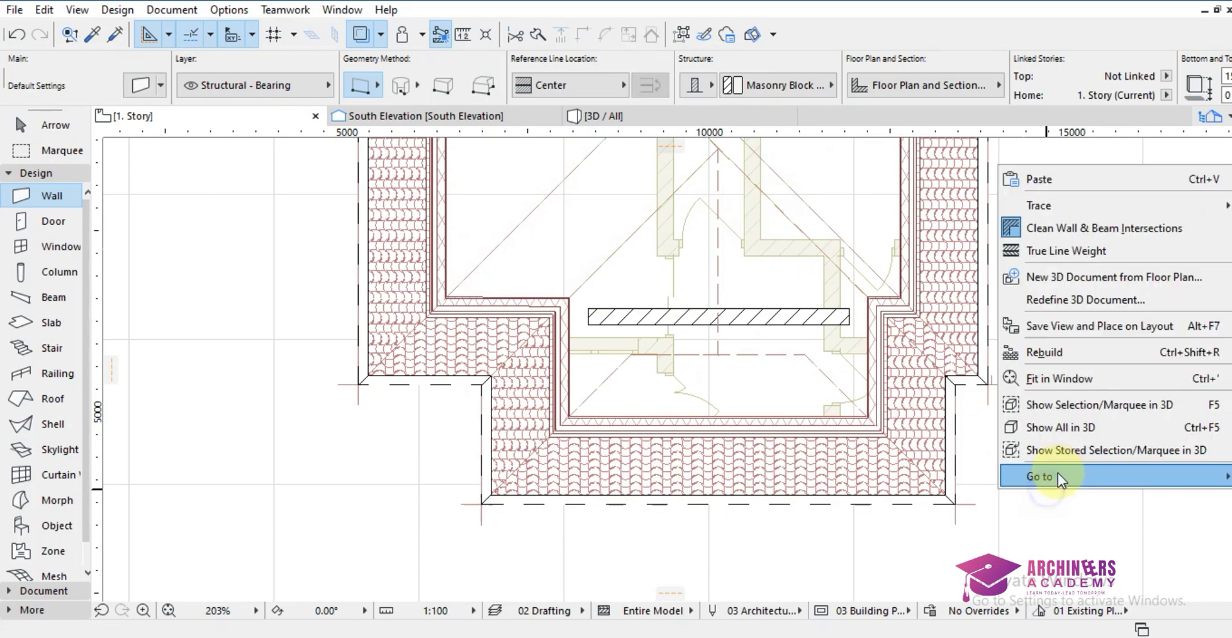
{"action": "left_click", "coordinate": [1071, 427]}
{"action": "scroll", "coordinate": [628, 308], "scroll_direction": "up", "scroll_amount": 3}
{"action": "scroll", "coordinate": [640, 312], "scroll_direction": "down", "scroll_amount": 3}
{"action": "middle_click_drag", "start_coordinate": [721, 275], "coordinate": [787, 267], "text": "shift"}
{"action": "scroll", "coordinate": [798, 286], "scroll_direction": "down", "scroll_amount": 4}
{"action": "mouse_move", "coordinate": [695, 368]}
{"action": "middle_mouse_down", "text": "shift"}
{"action": "mouse_move", "coordinate": [825, 377]}
{"action": "mouse_move", "coordinate": [858, 366]}
{"action": "mouse_move", "coordinate": [608, 357]}
{"action": "mouse_move", "coordinate": [605, 379]}
{"action": "mouse_move", "coordinate": [910, 360]}
{"action": "mouse_move", "coordinate": [674, 351]}
{"action": "mouse_move", "coordinate": [738, 349]}
{"action": "mouse_move", "coordinate": [311, 175]}
{"action": "middle_mouse_up", "text": "shift"}
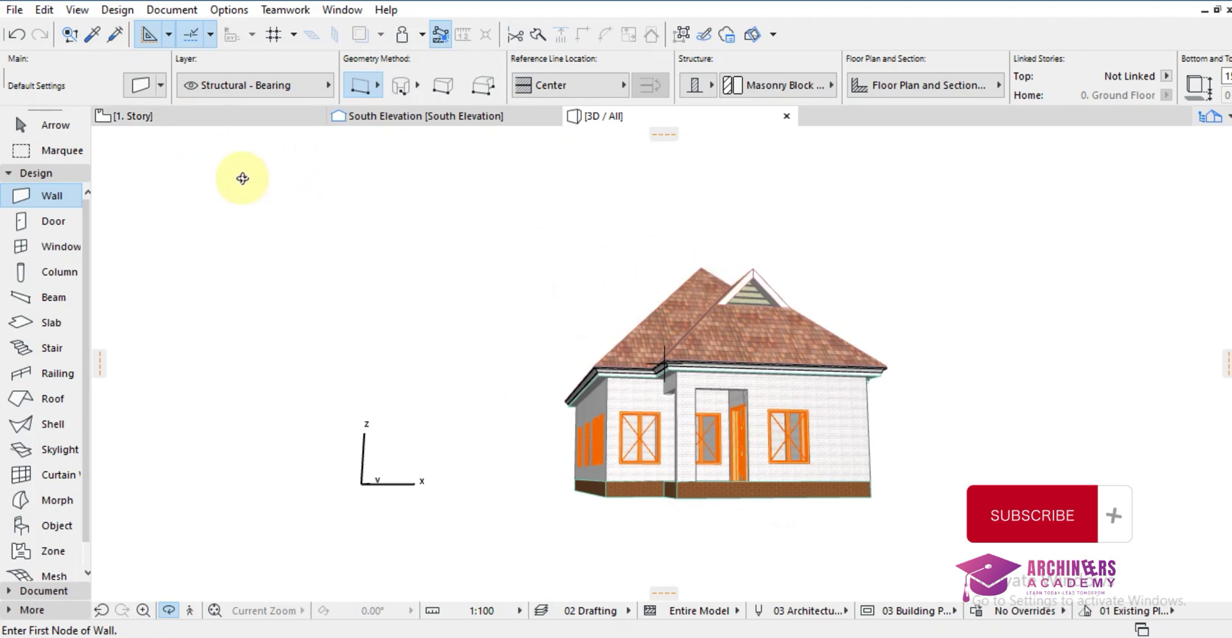
- Move the trimmed wall about 188 mm forward on the story plan and show the whole house in 3D
{"action": "left_click", "coordinate": [265, 118]}
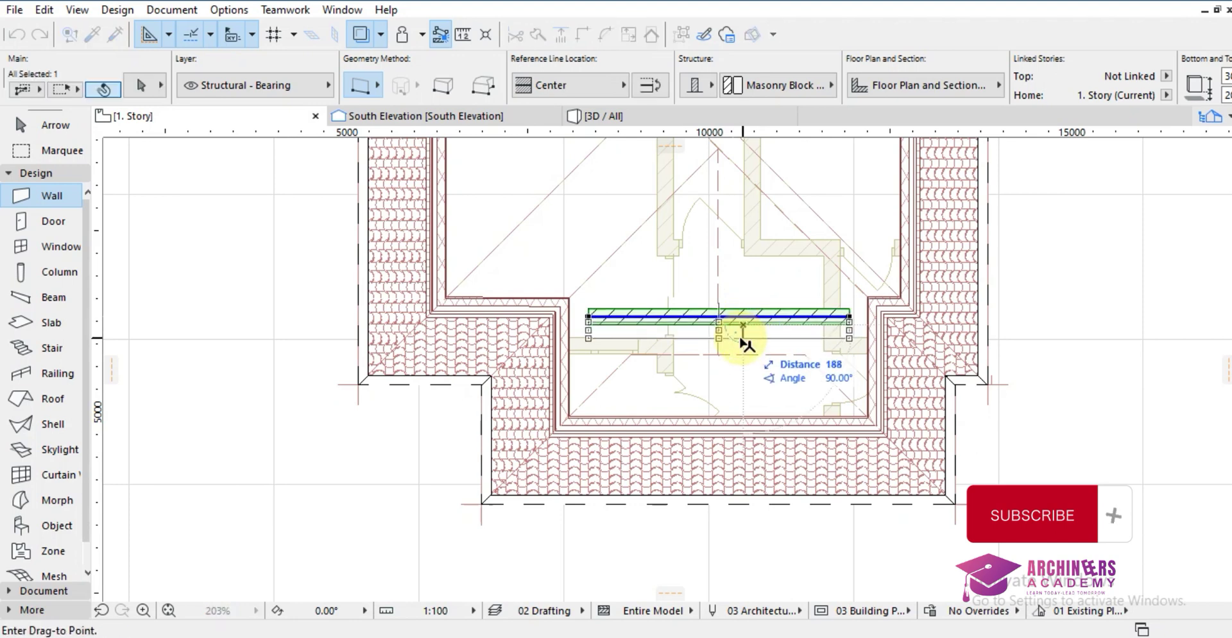
{"action": "right_click", "coordinate": [758, 581]}
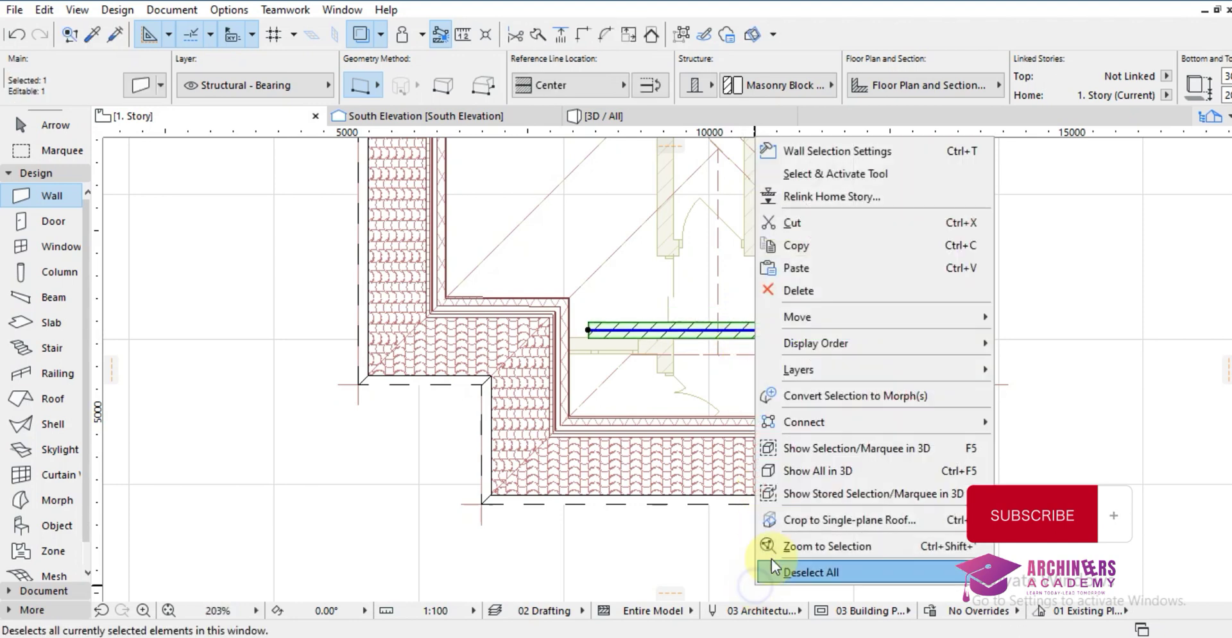
{"action": "left_click", "coordinate": [815, 472]}
{"action": "left_click_drag", "start_coordinate": [768, 300], "coordinate": [915, 353]}
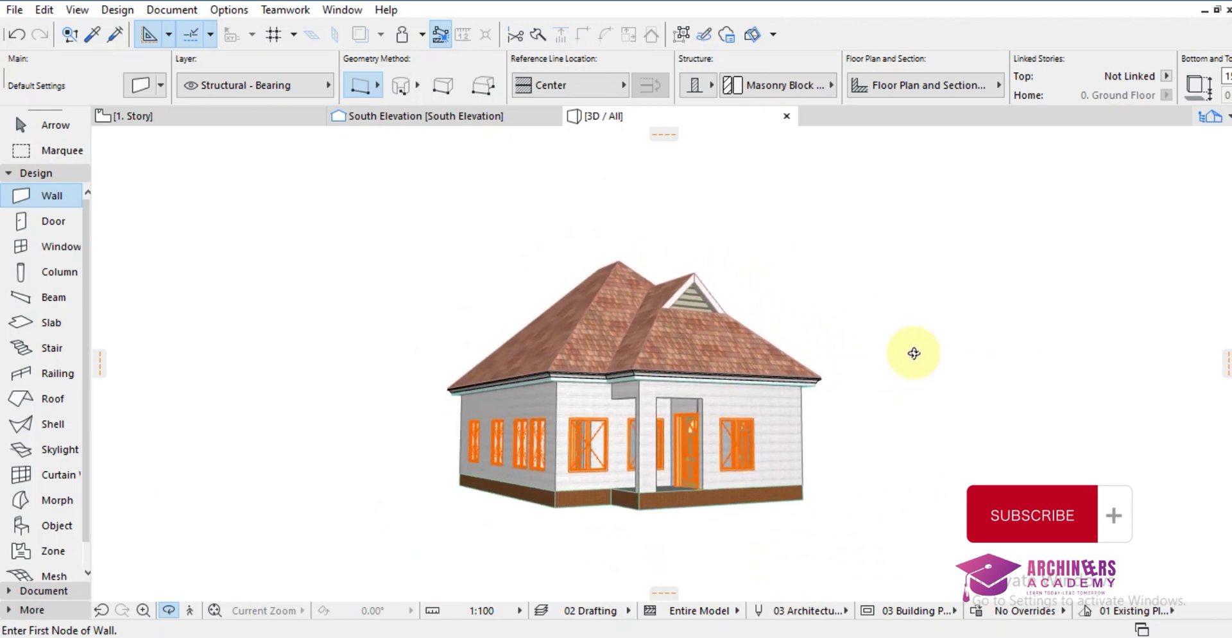